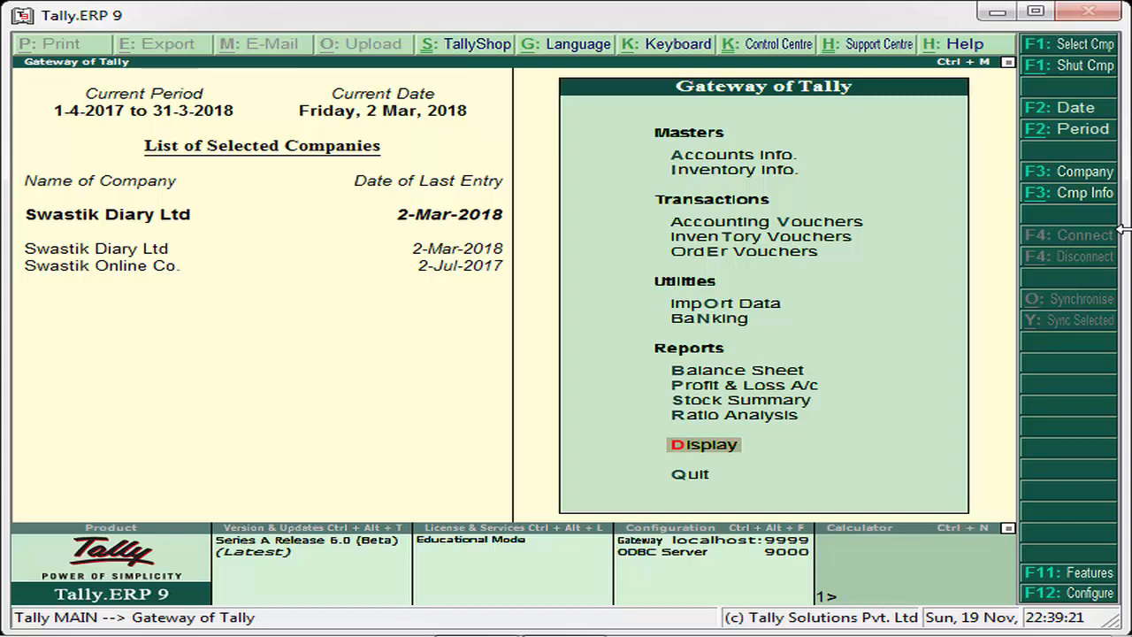
key("Up")
key("Up")
key("Up")
key("Up")
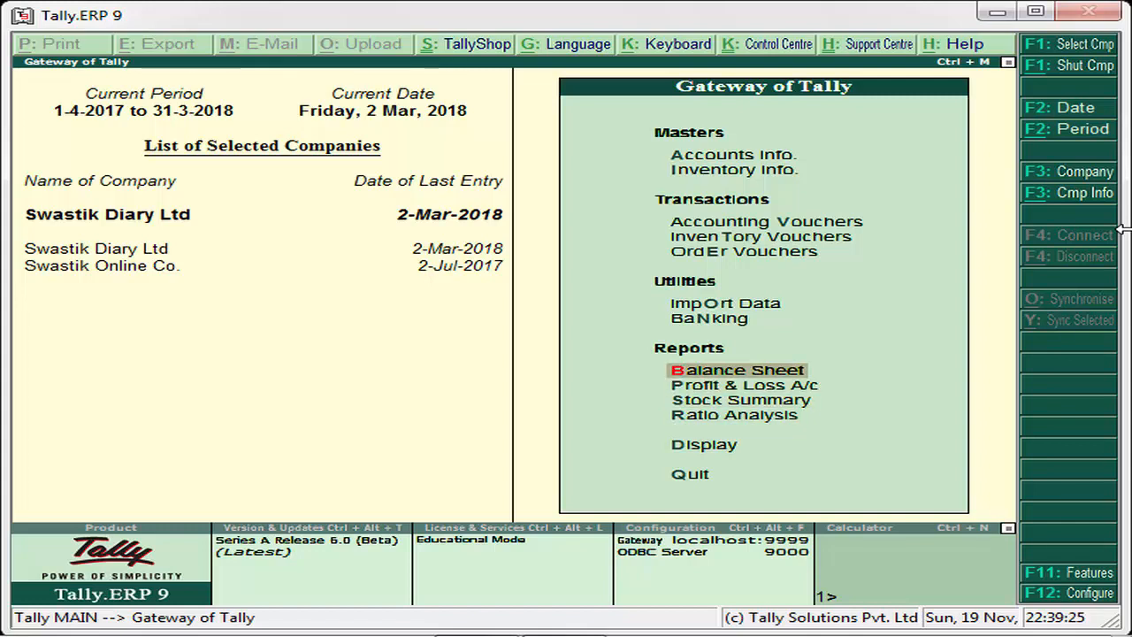
key("Up")
key("Up")
key("Up")
key("Up")
key("Up")
key("Up")
key("Up")
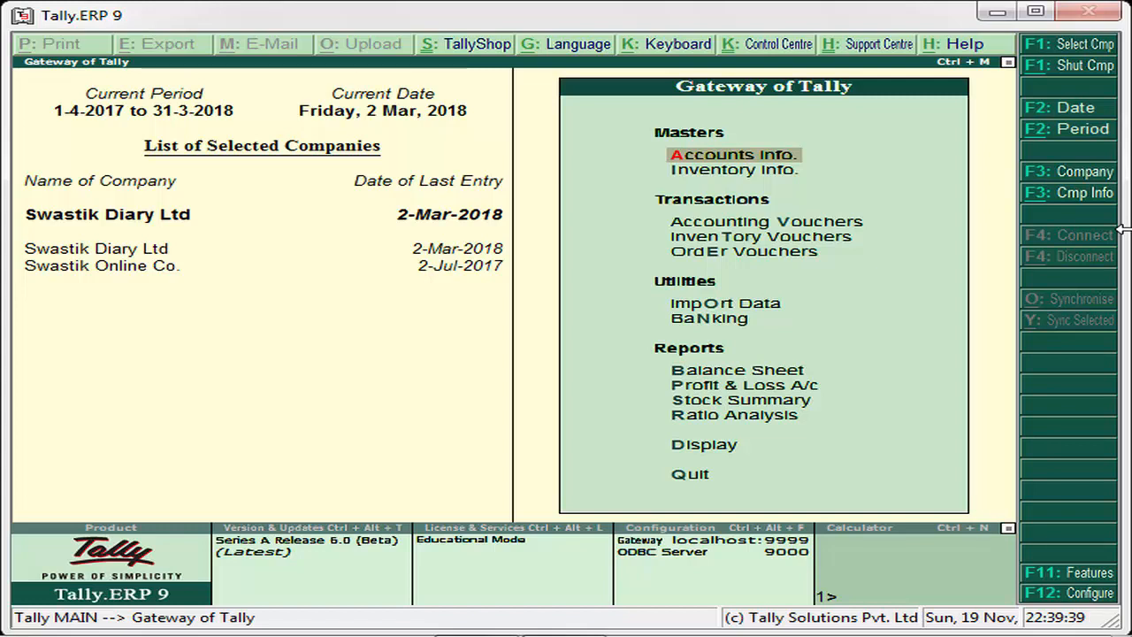
- Open the Statutory and Taxation features for Swastik Diary Ltd
key("F11")
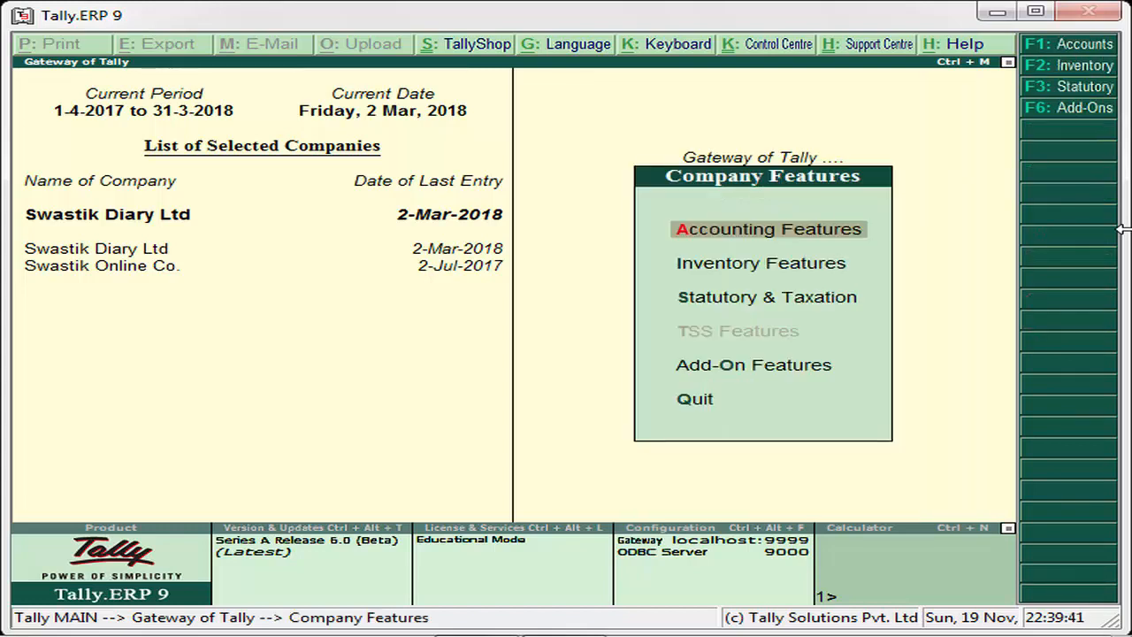
key("Down")
key("Down")
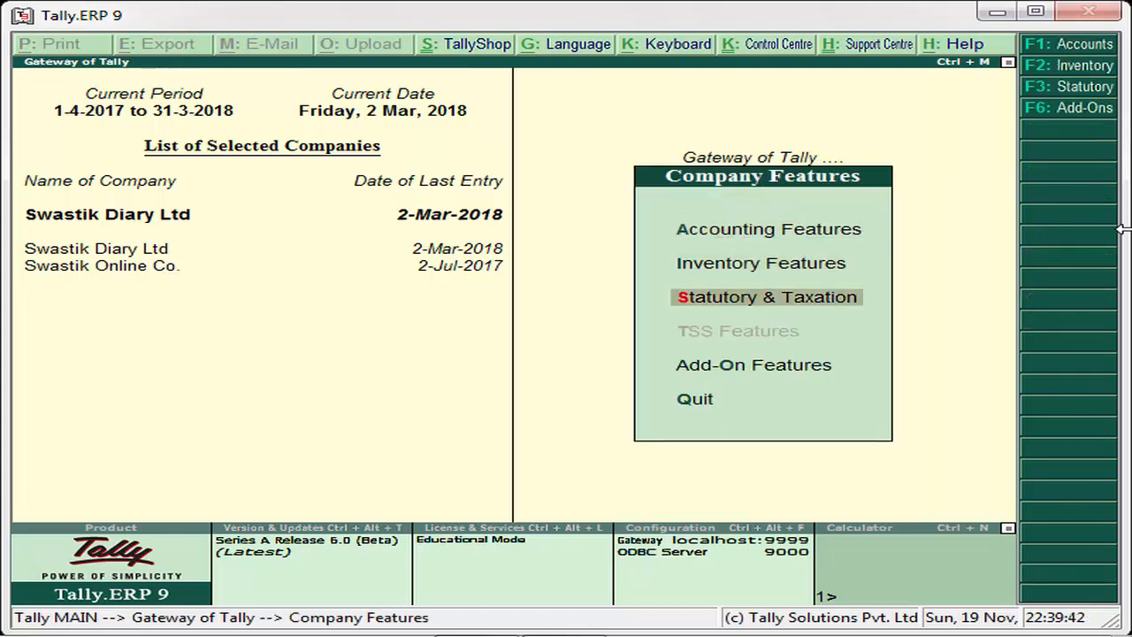
key("Return")
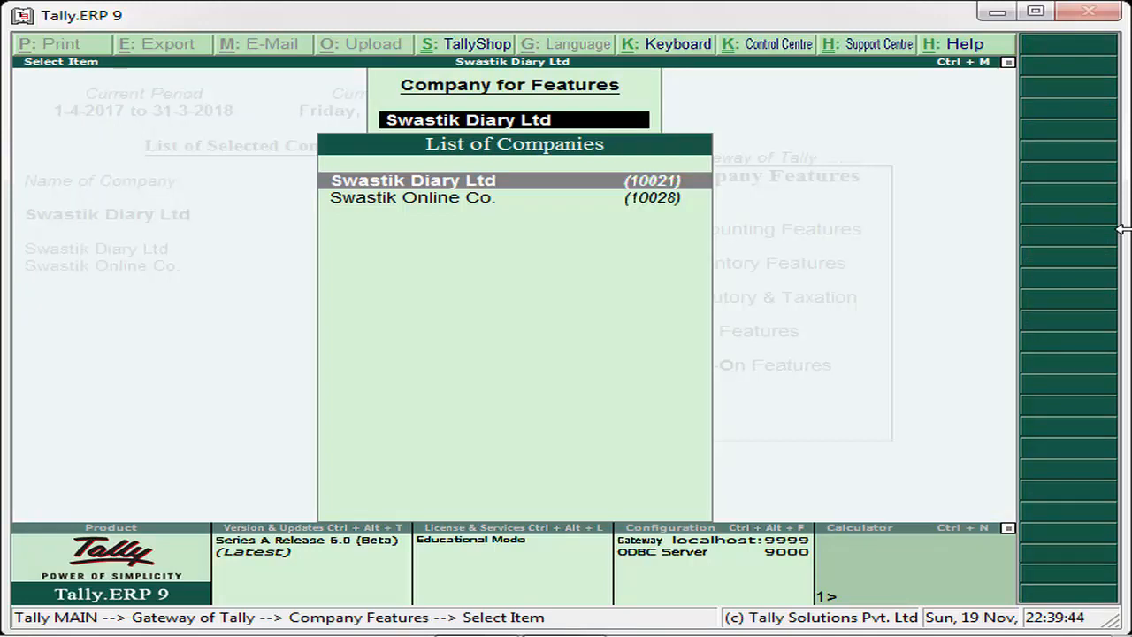
key("Return")
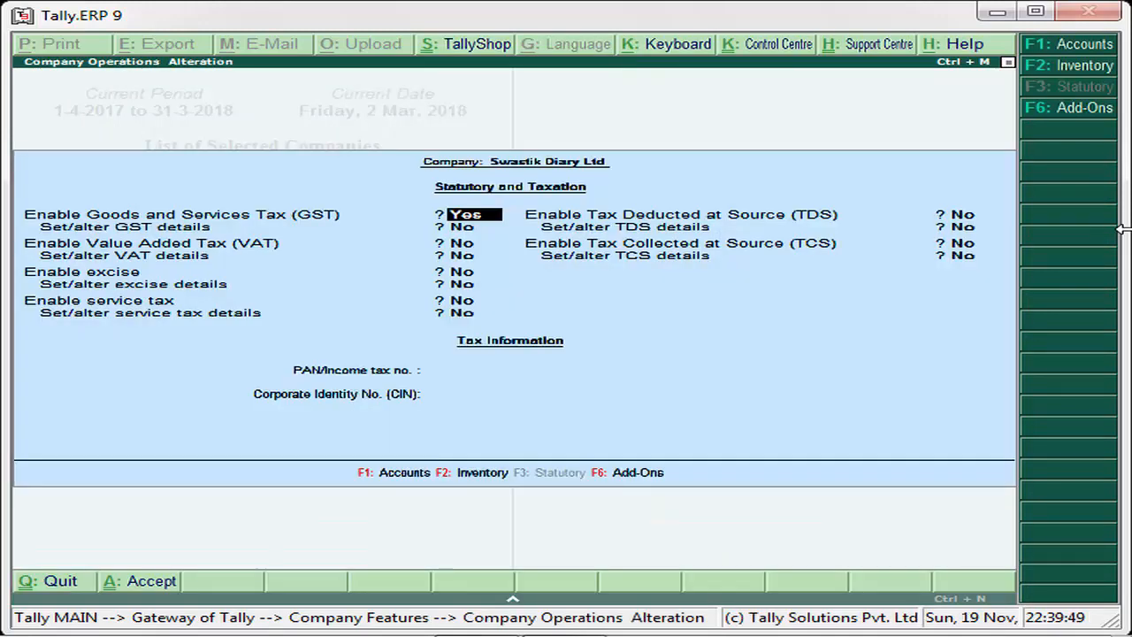
- Review the company's GST details, including the Enable GST Classifications setting, and return to the Gateway of Tally
key("Return")
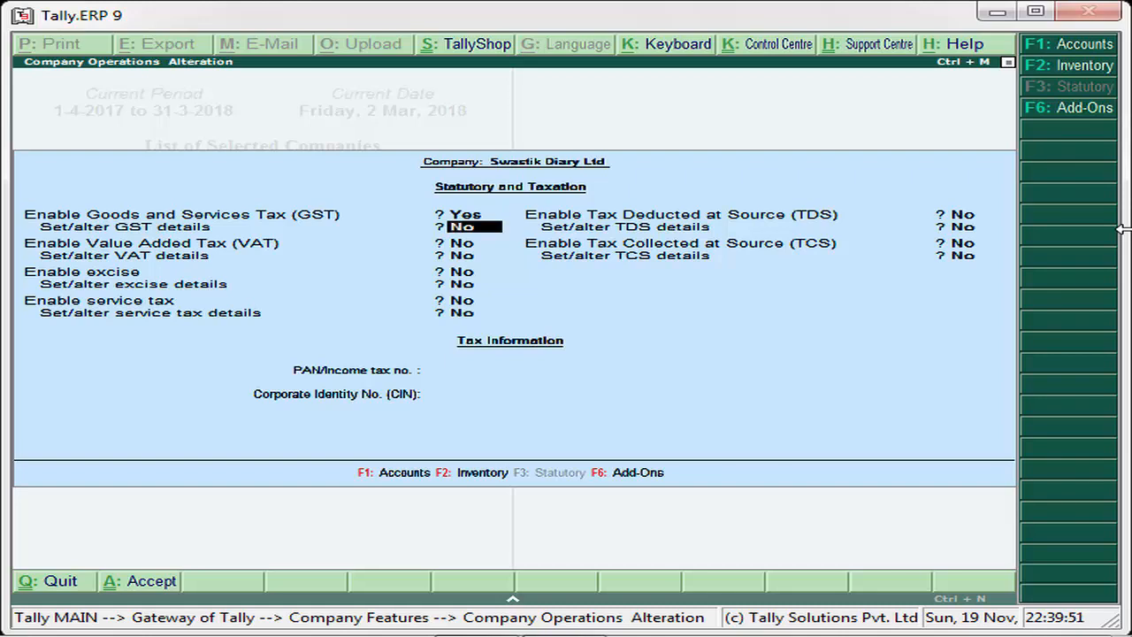
type("y")
key("Return")
key("Return")
key("Return")
key("Return")
key("Return")
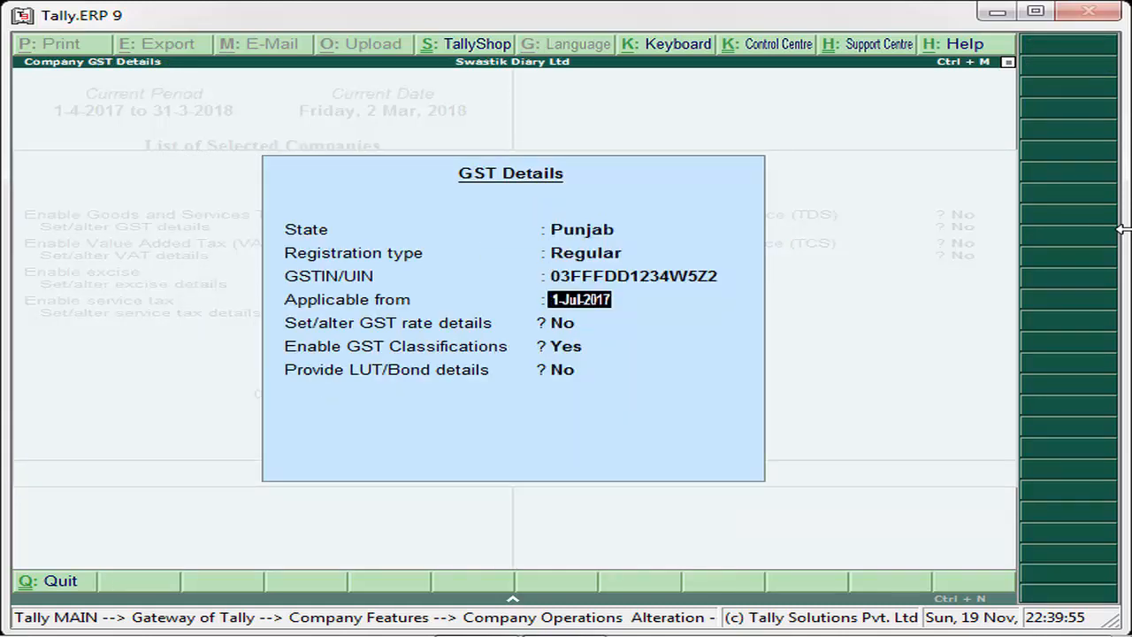
key("Return")
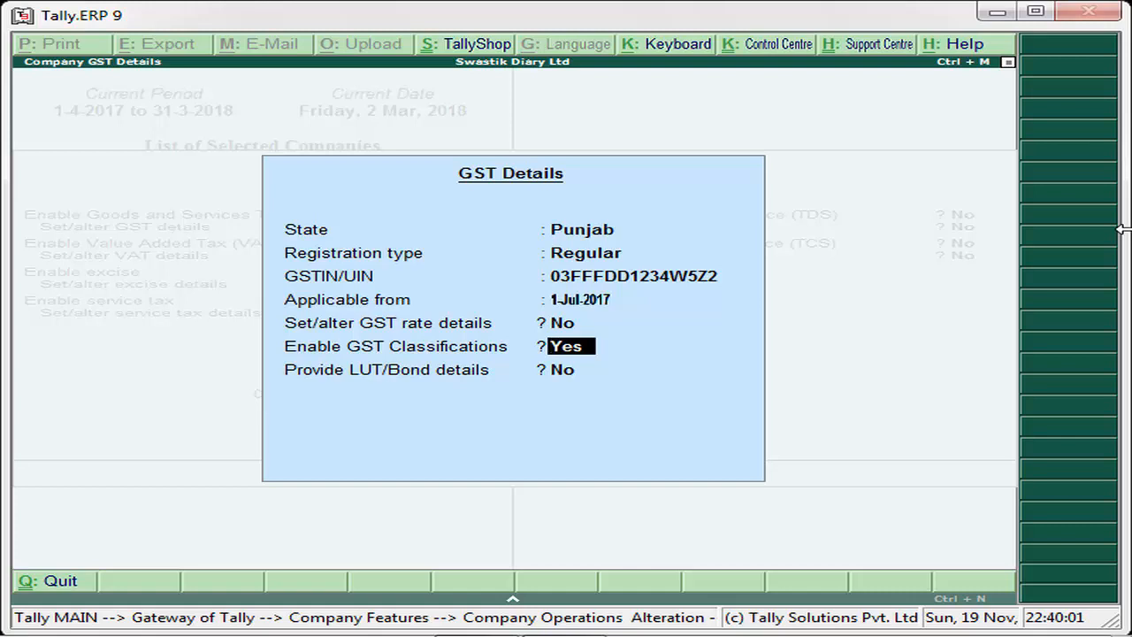
key("Return")
key("Return")
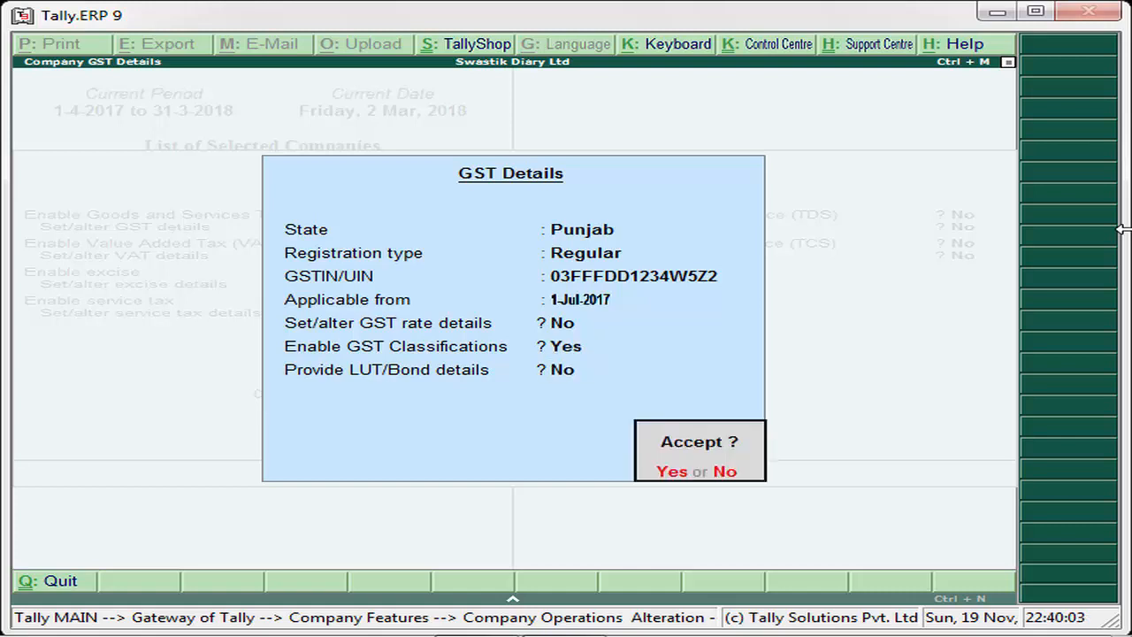
key("Return")
key("Escape")
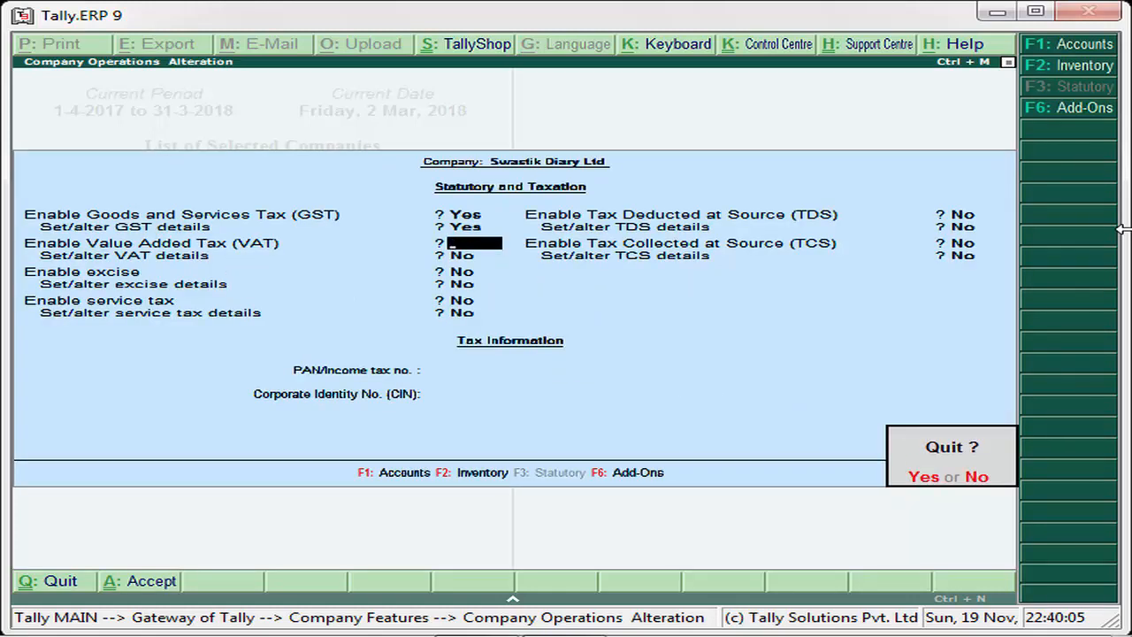
key("Return")
key("Escape")
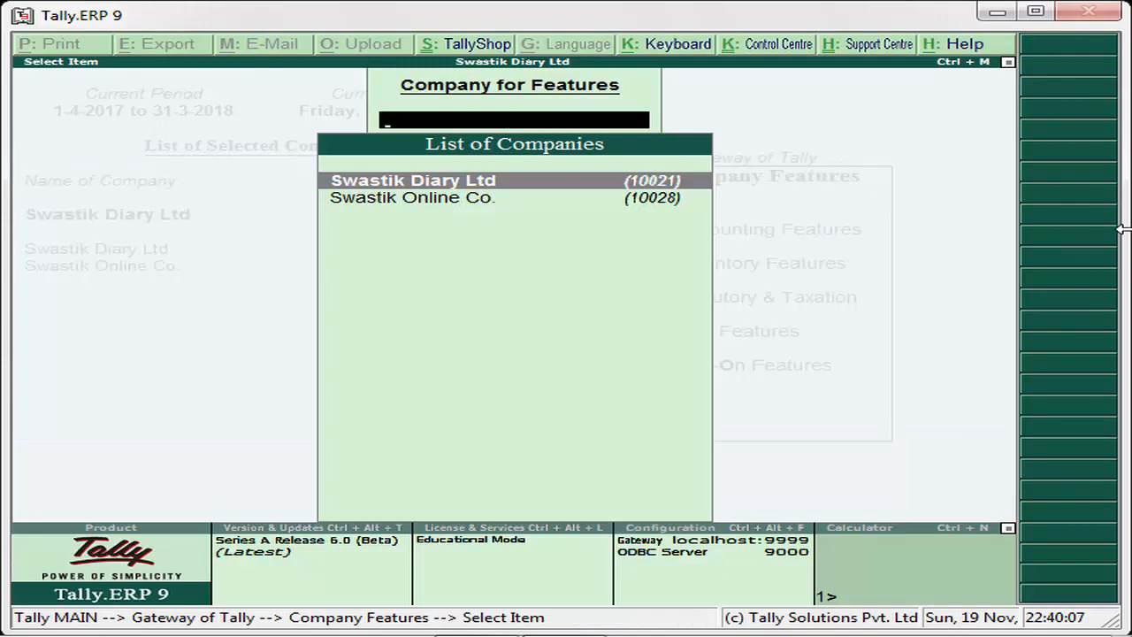
key("Escape")
key("Escape")
- Examine the master options available under Accounts Info and Inventory Info
key("Return")
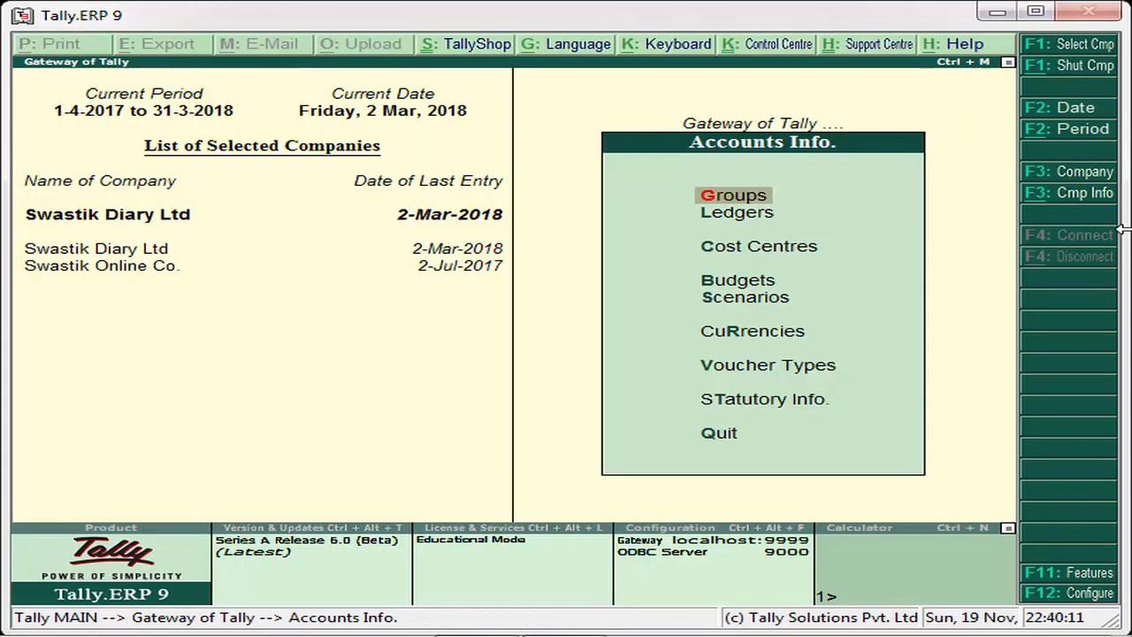
key("Escape")
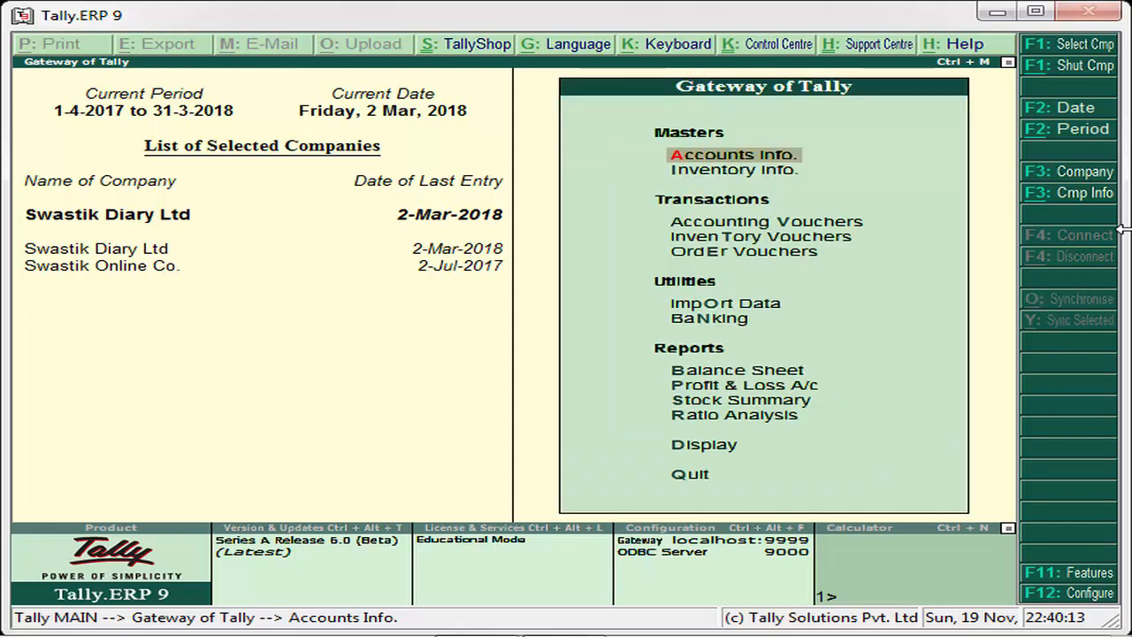
key("Return")
key("Escape")
key("Down")
key("Return")
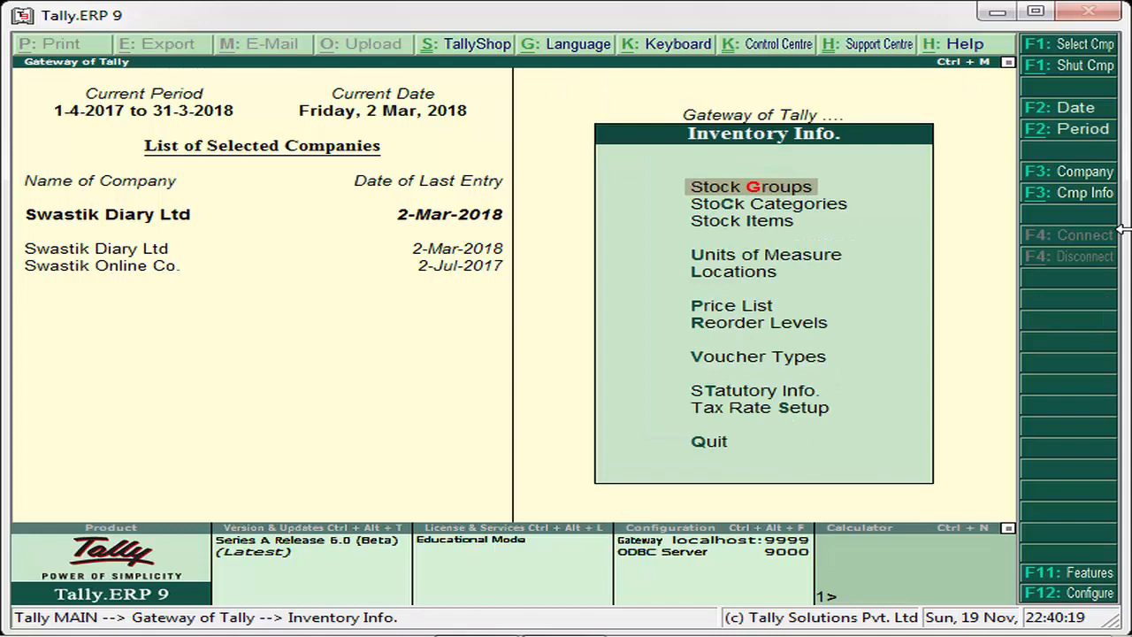
key("Escape")
key("Up")
- Check the Statutory Info options under Accounts Info for GST Classifications, and return to the Gateway of Tally
key("Return")
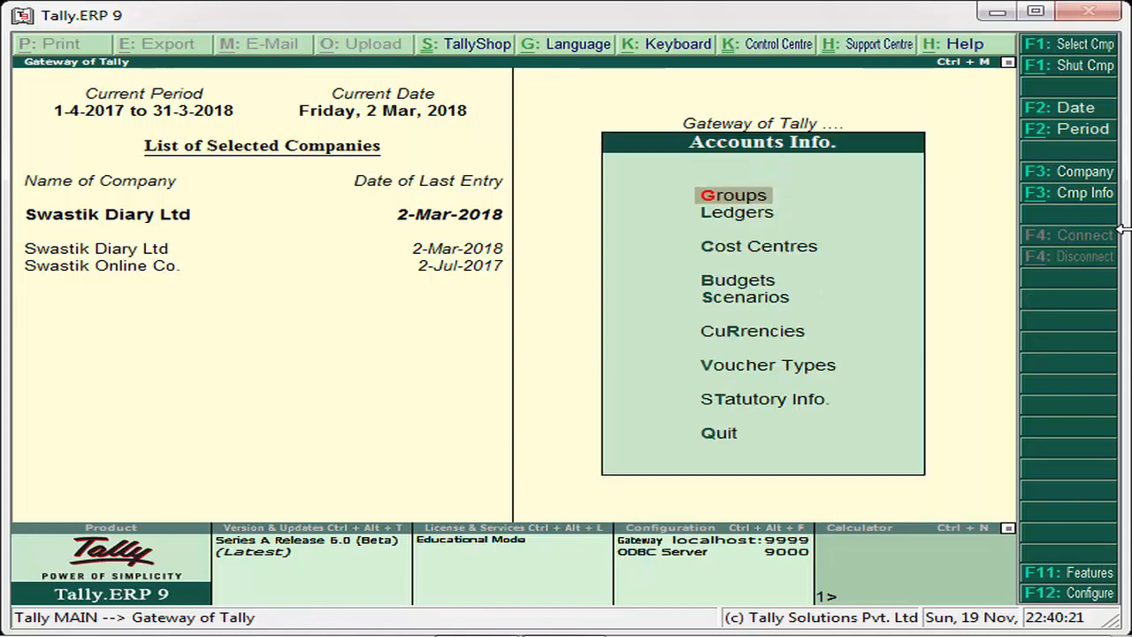
key("Down")
key("Down")
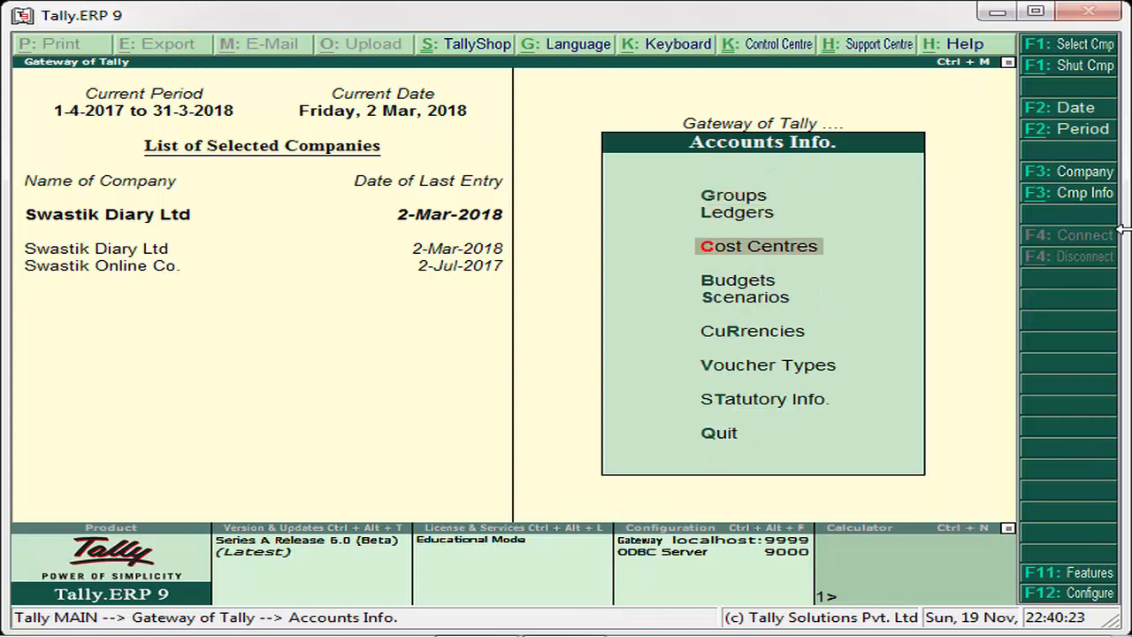
key("Down")
key("Down")
key("Down")
key("Down")
key("Return")
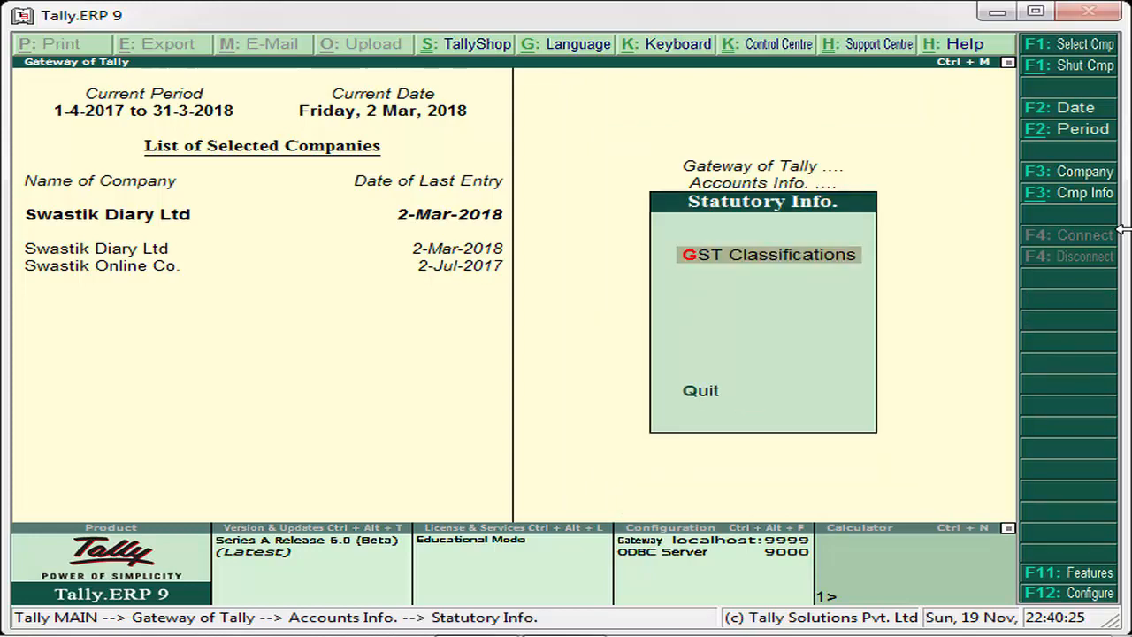
key("Escape")
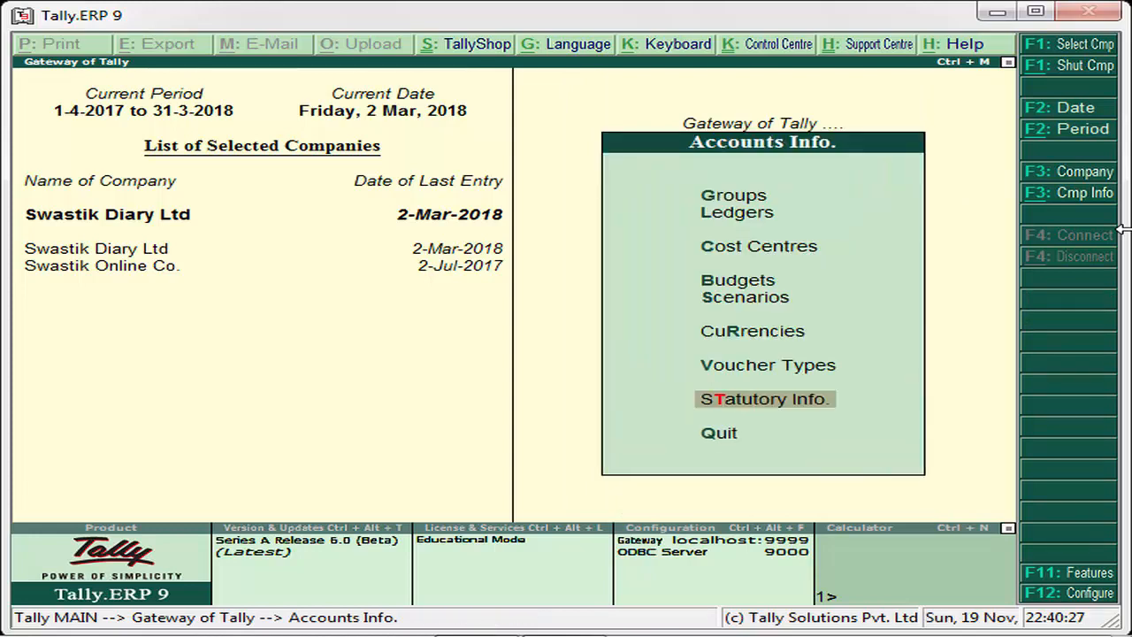
key("Return")
key("Escape")
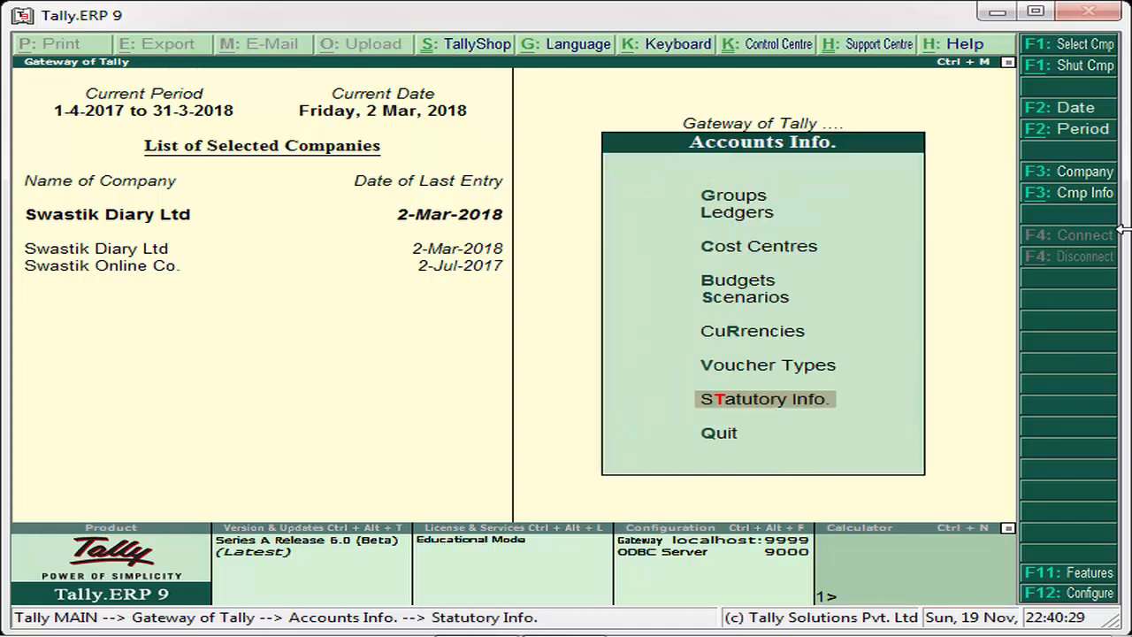
key("Escape")
- Check the Statutory Info options under Inventory Info for GST Classifications, and return to the Gateway of Tally
key("Down")
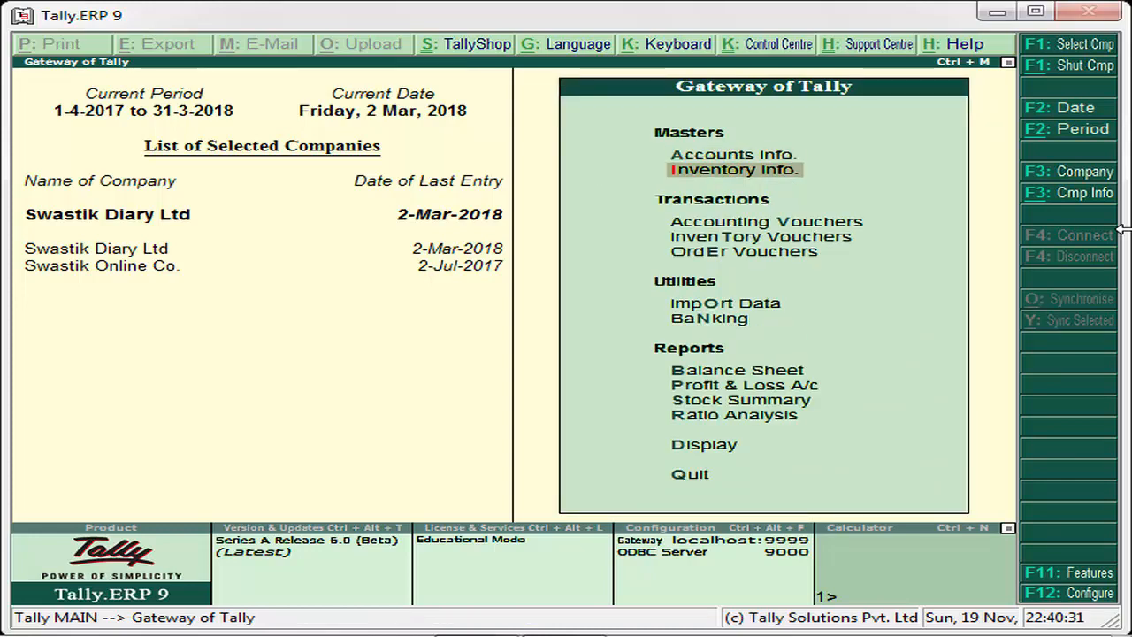
key("Return")
key("Down")
key("Down")
key("Down")
key("Down")
key("Down")
key("Down")
key("Down")
key("Down")
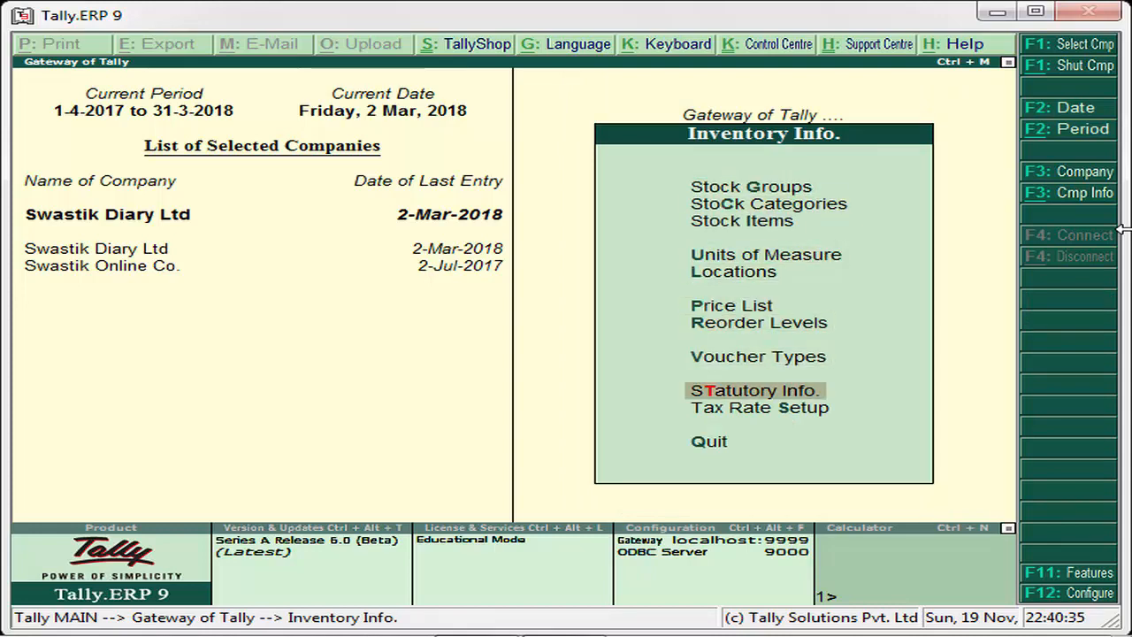
key("Return")
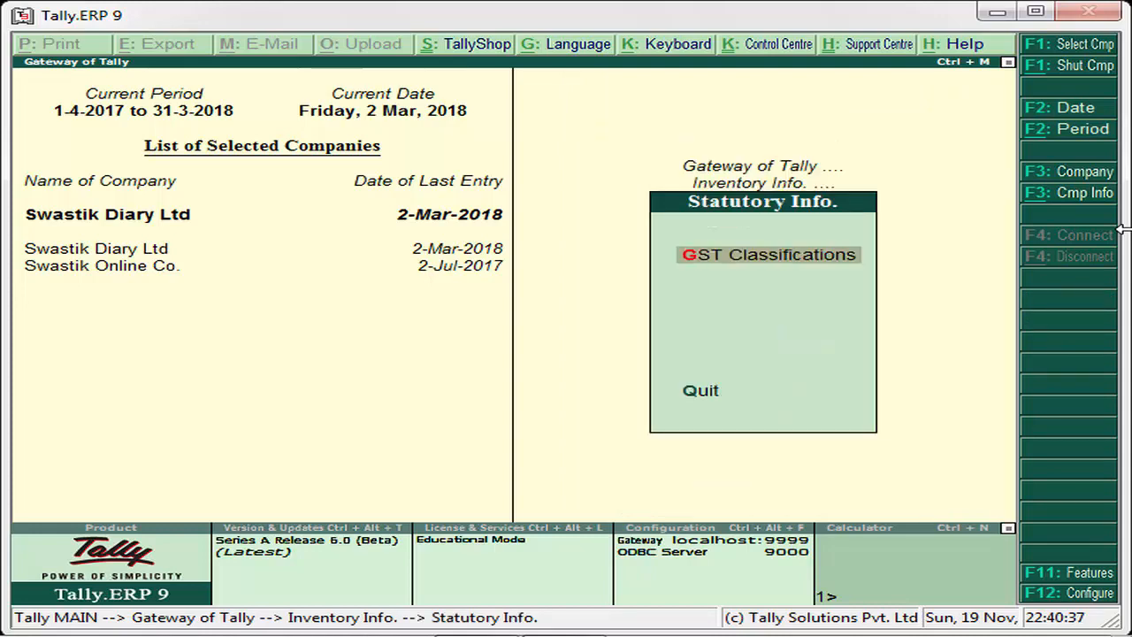
key("Escape")
key("Escape")
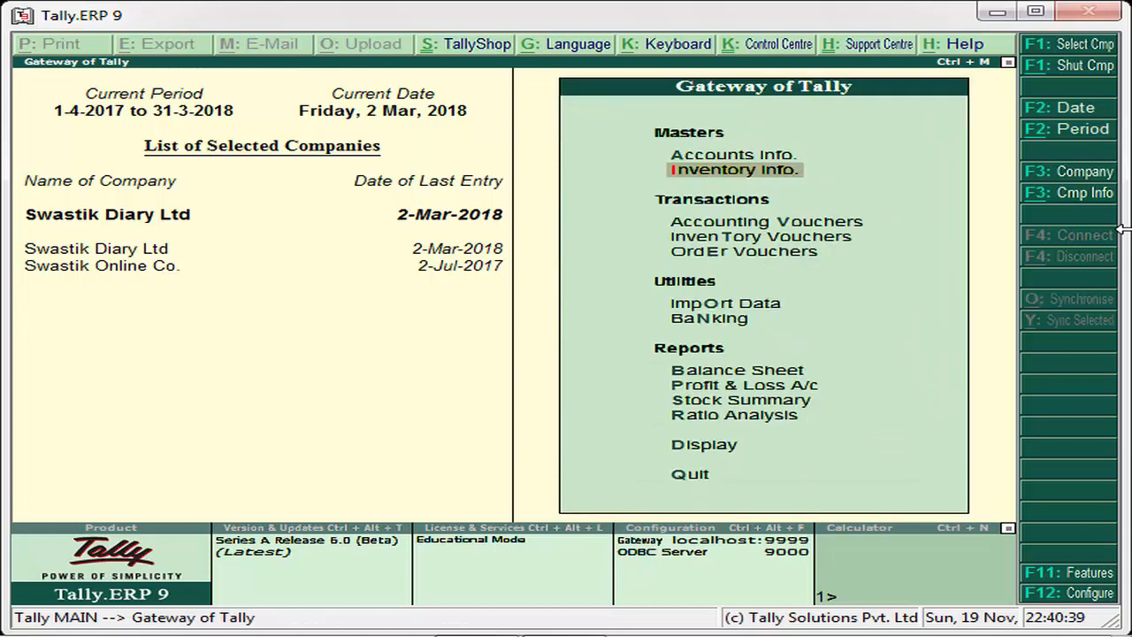
- Start creating a new GST classification from the Statutory Info of Accounts Info
key("Up")
key("Return")
key("Down")
key("Down")
key("Down")
key("Down")
key("Down")
key("Down")
key("Down")
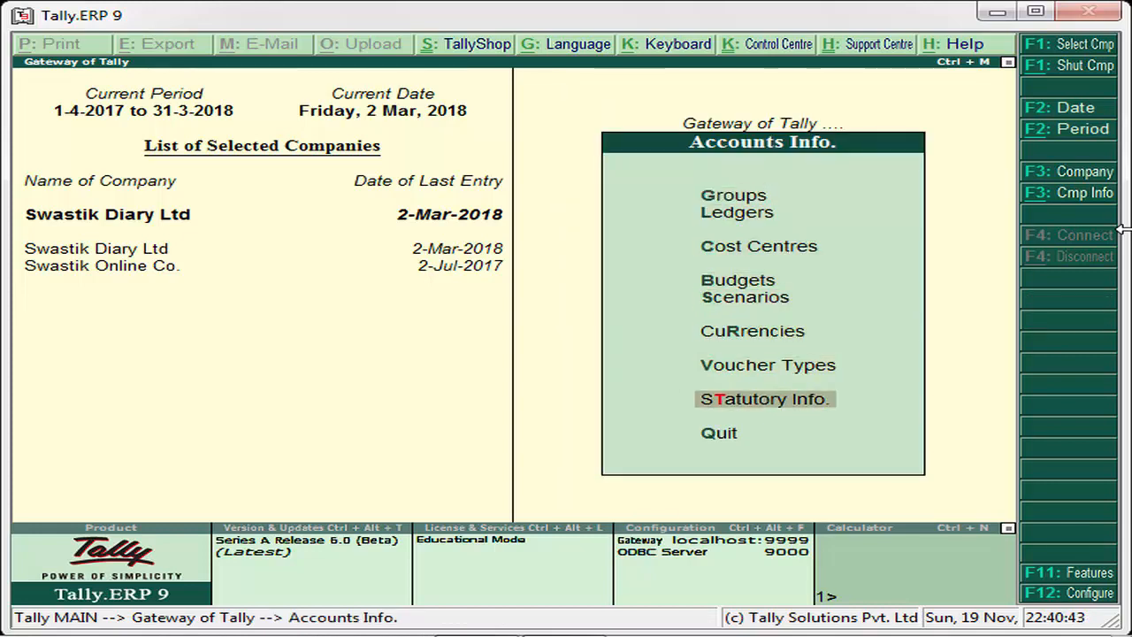
key("Return")
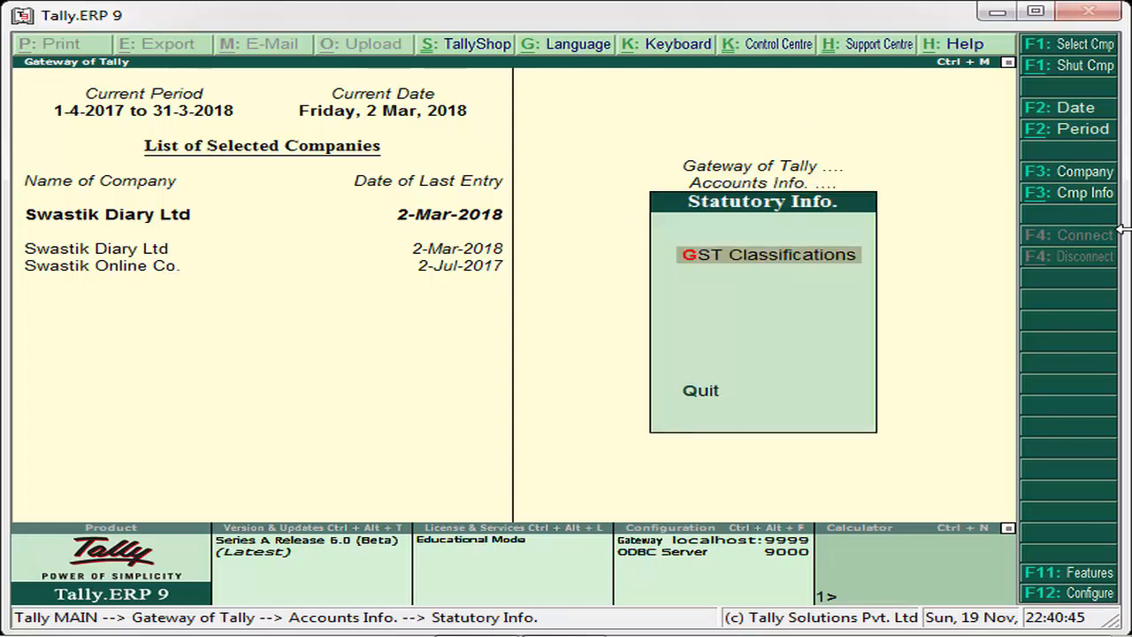
key("Return")
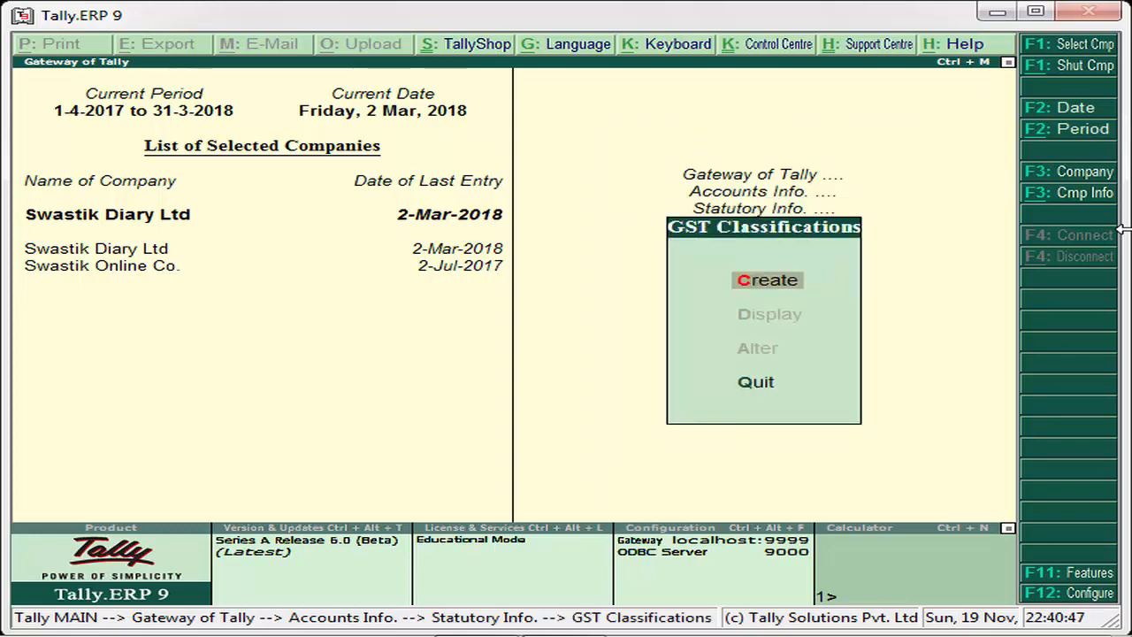
key("Return")
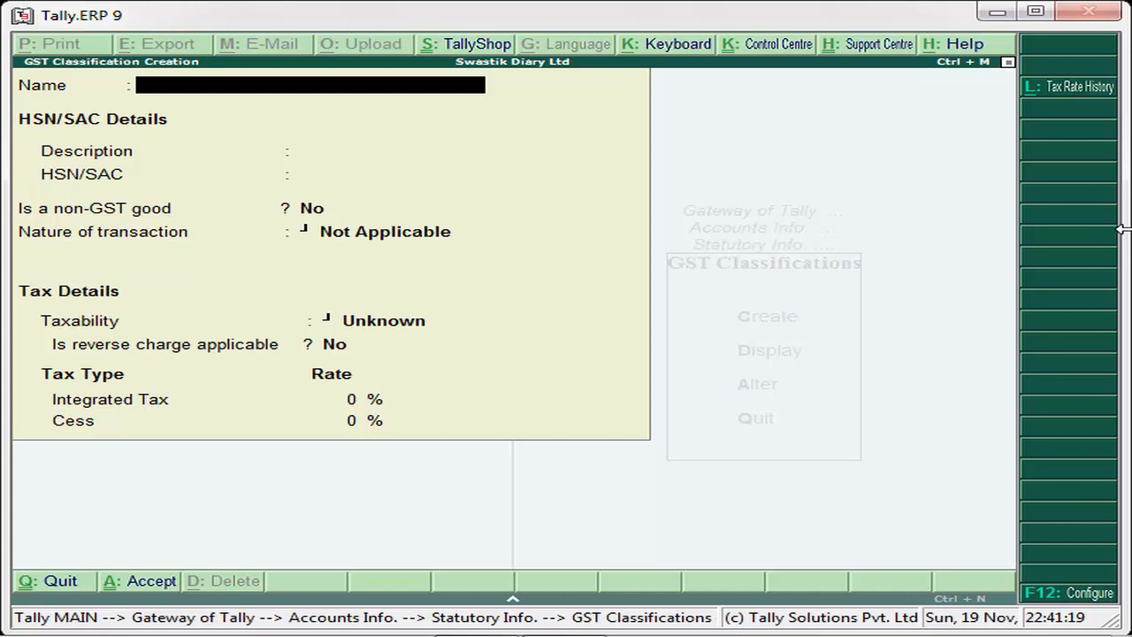
type("GST @18%")
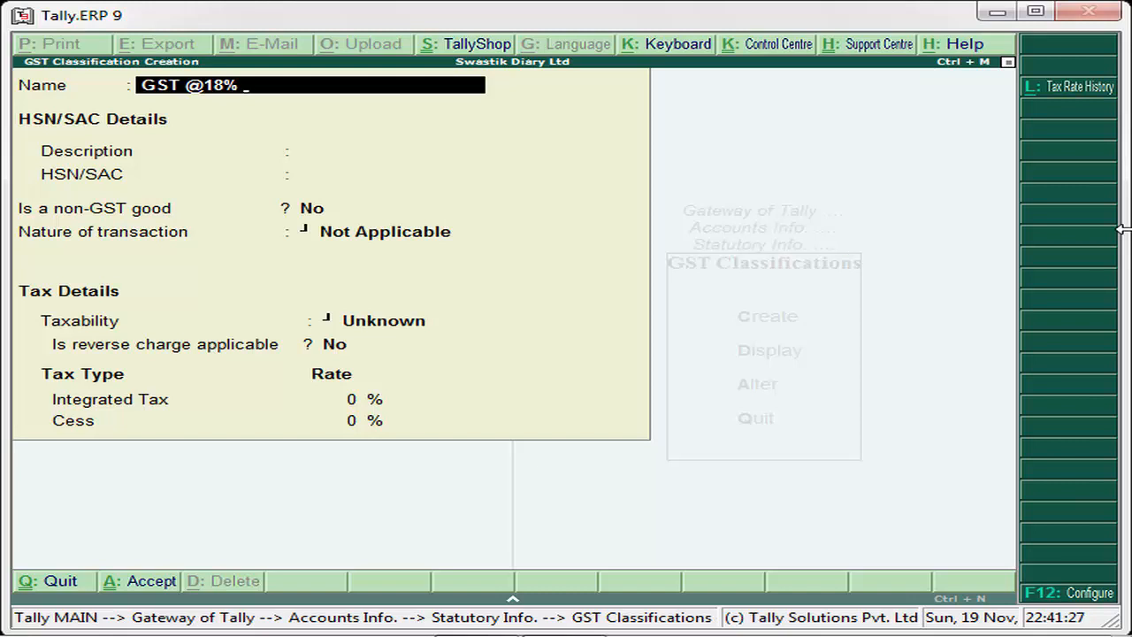
type(" Class")
key("Return")
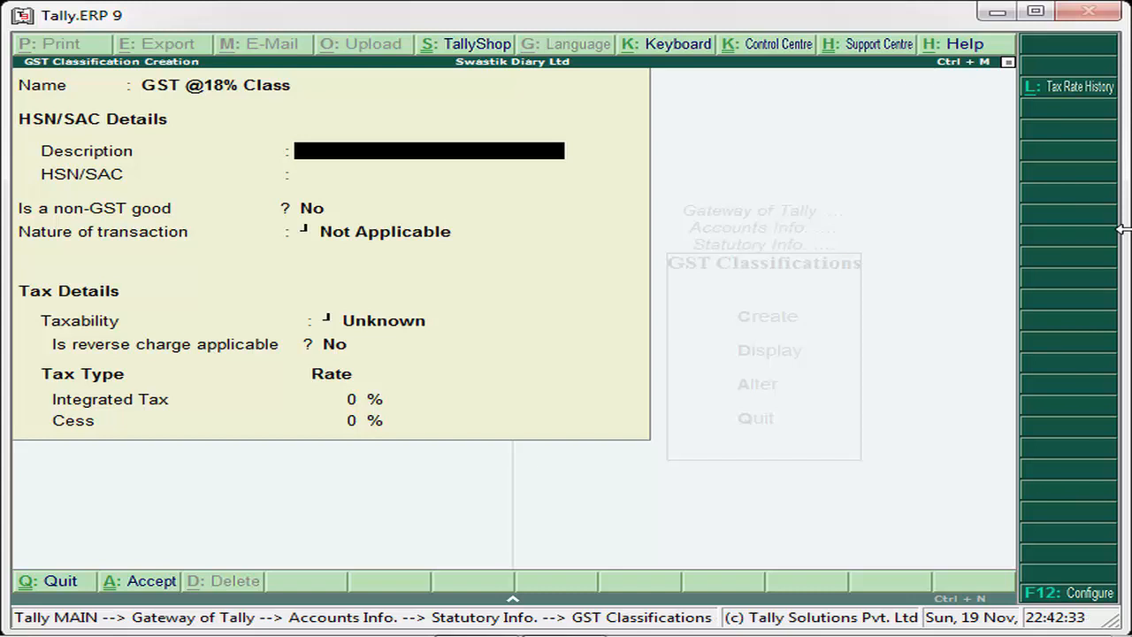
- Leave the HSN/SAC details blank, keep non-GST good at No, and set the nature of transaction to Not Applicable
key("Return")
key("Return")
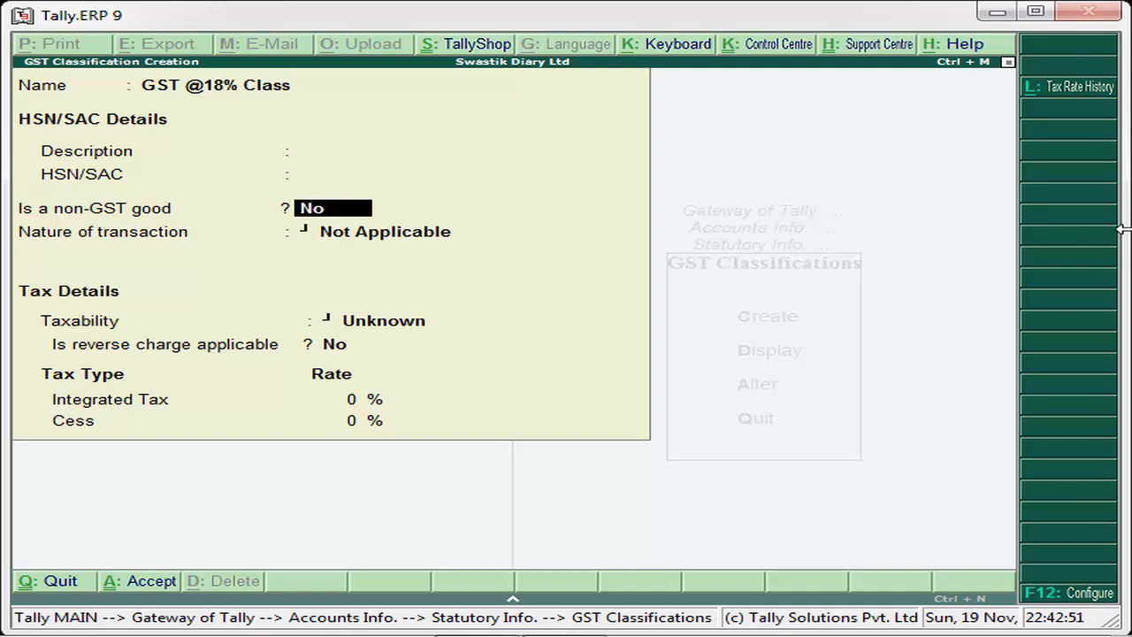
key("Return")
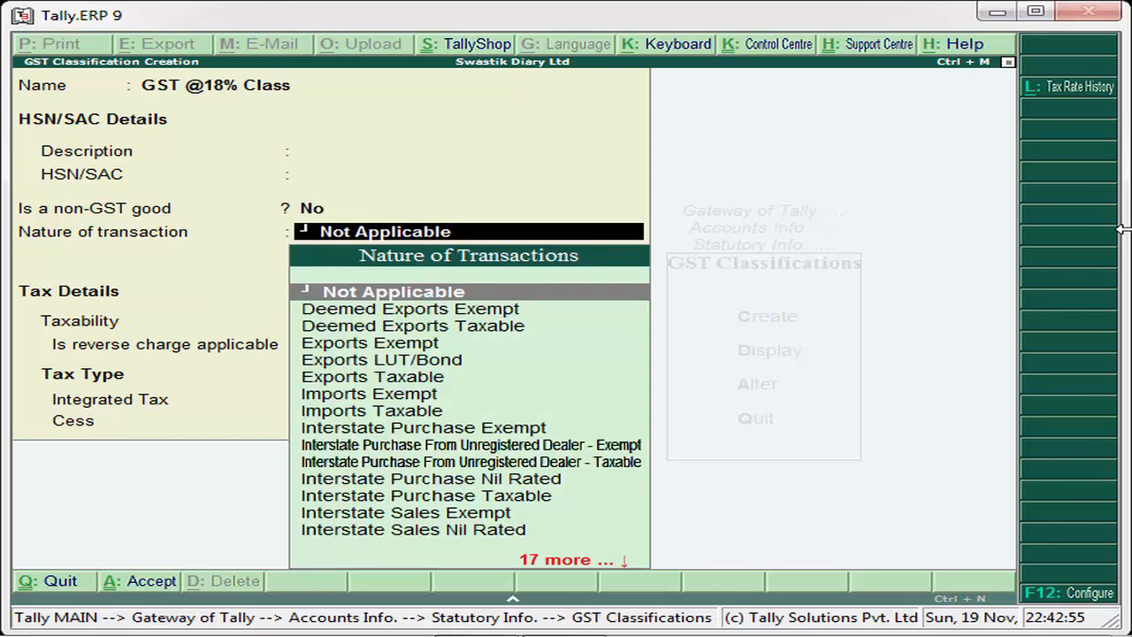
key("BackSpace")
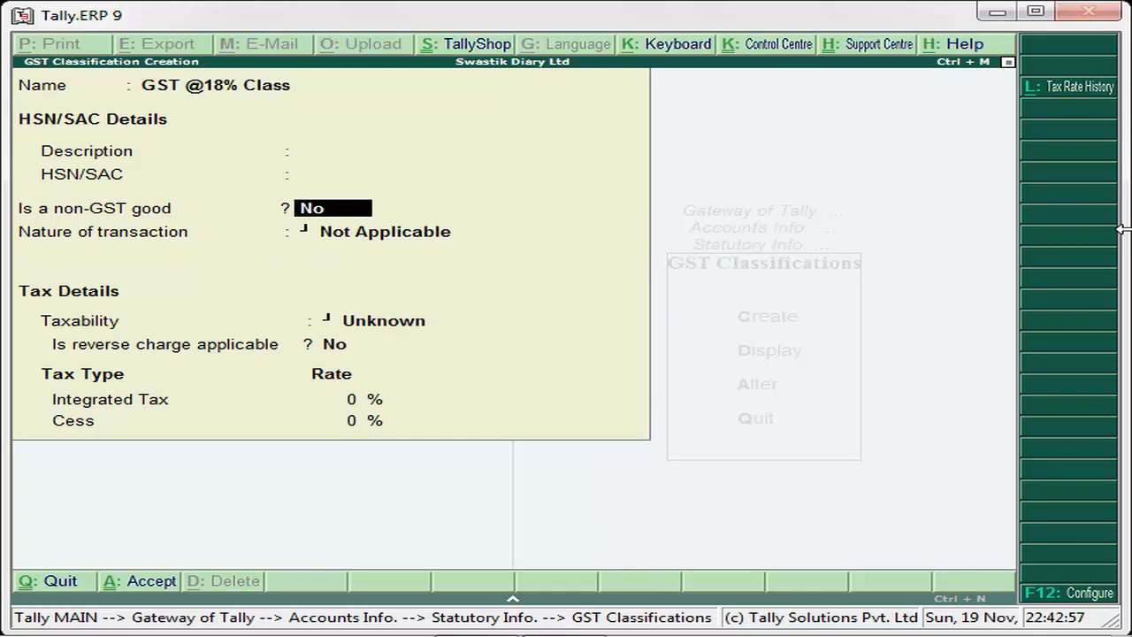
key("Return")
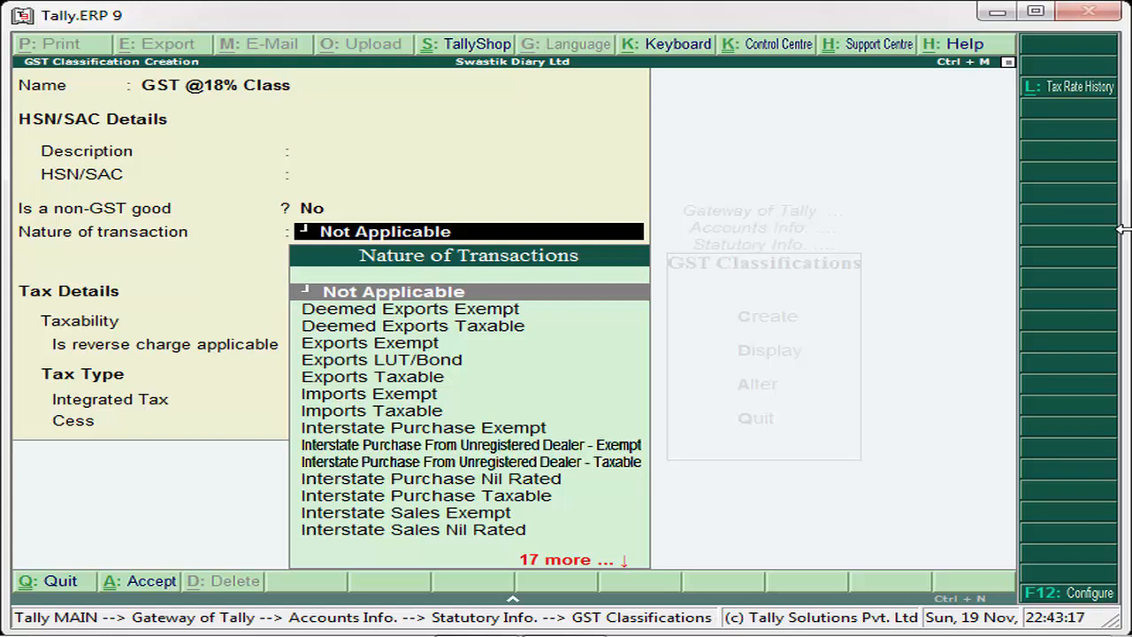
key("Return")
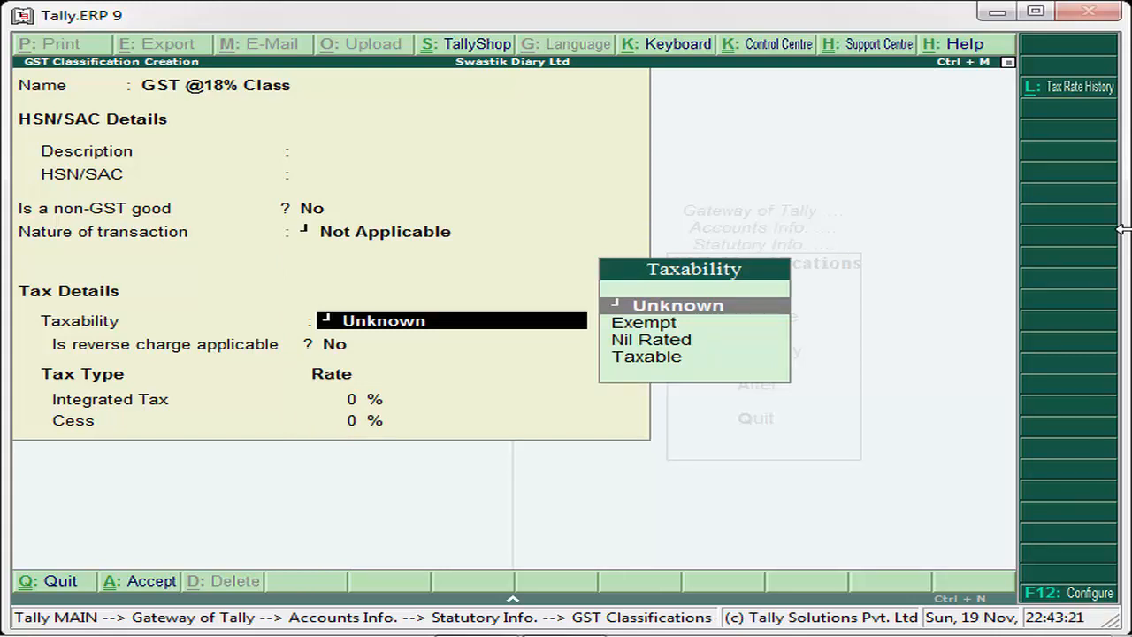
key("Down")
key("Down")
key("Down")
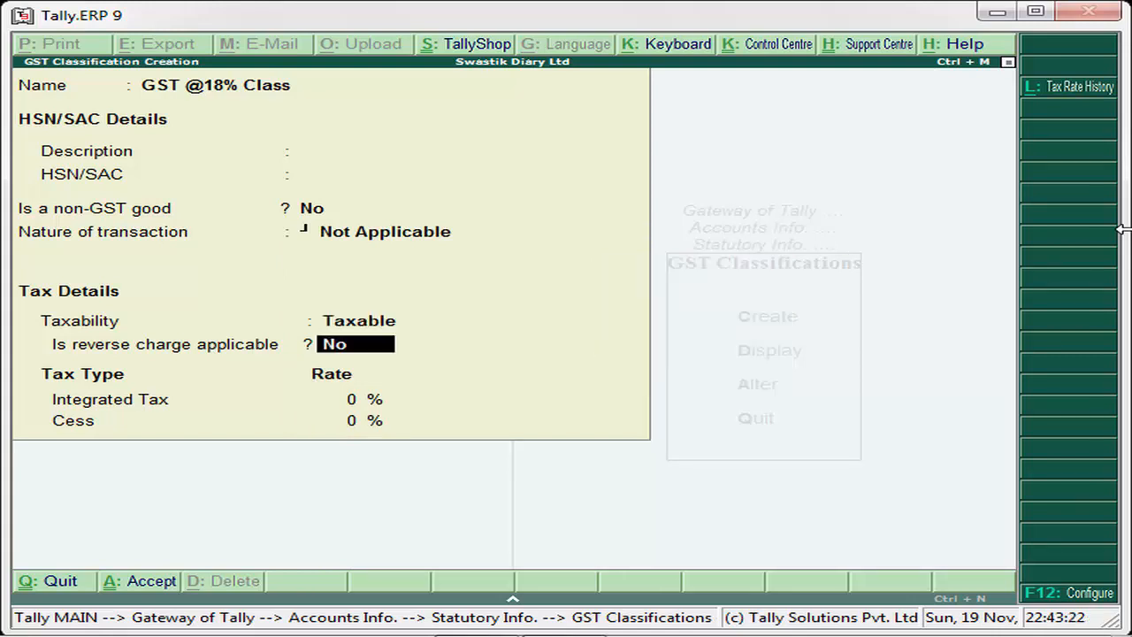
key("Return")
key("Return")
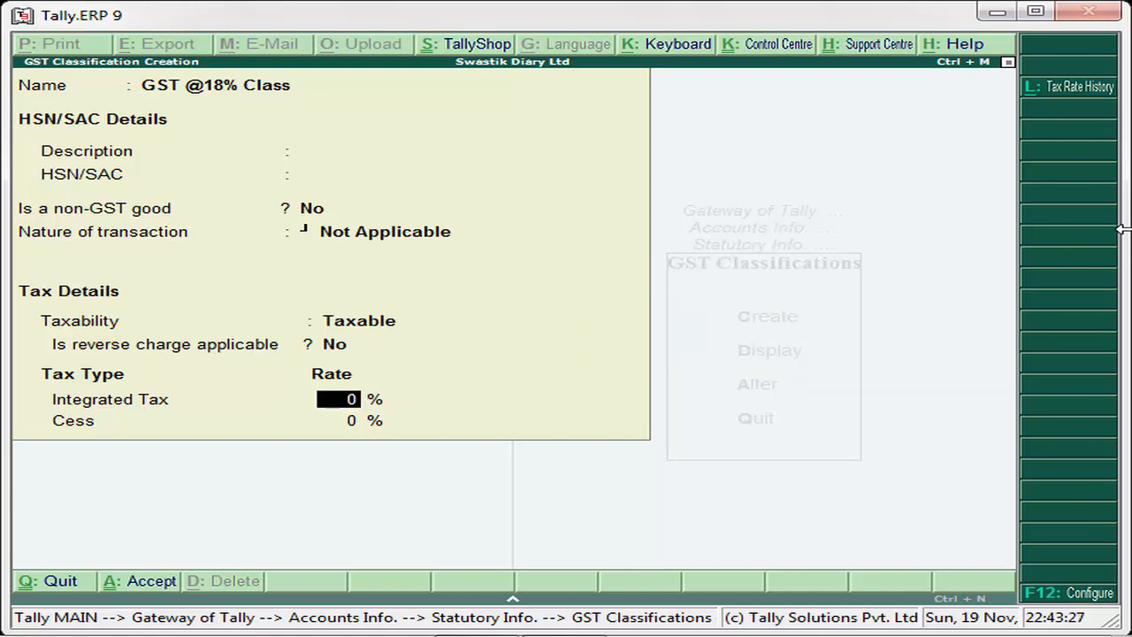
key("BackSpace")
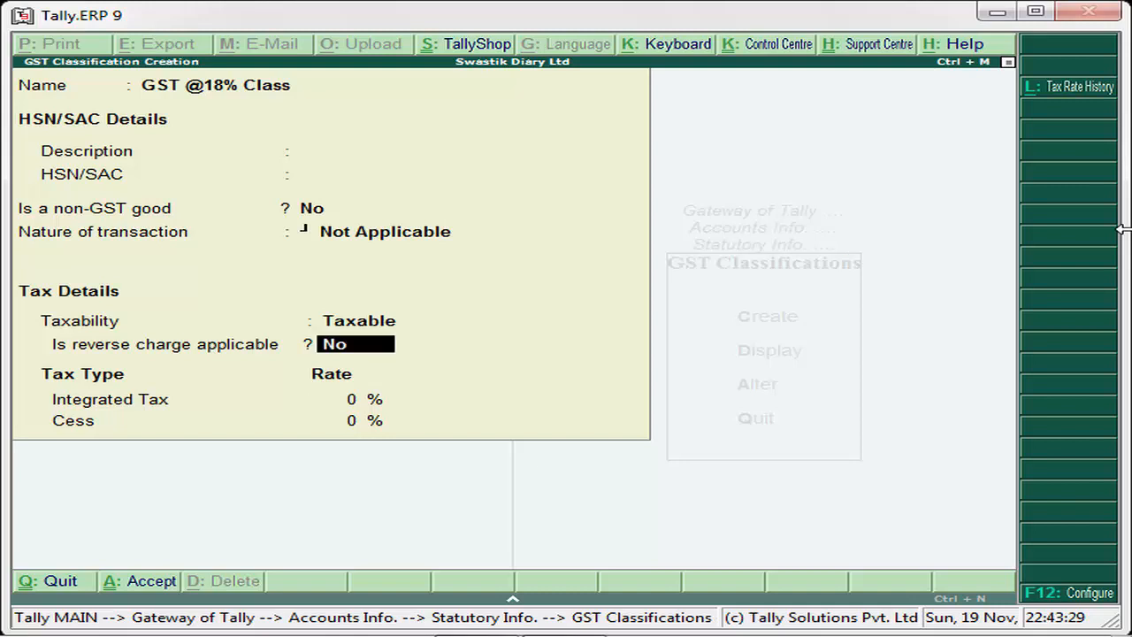
key("Return")
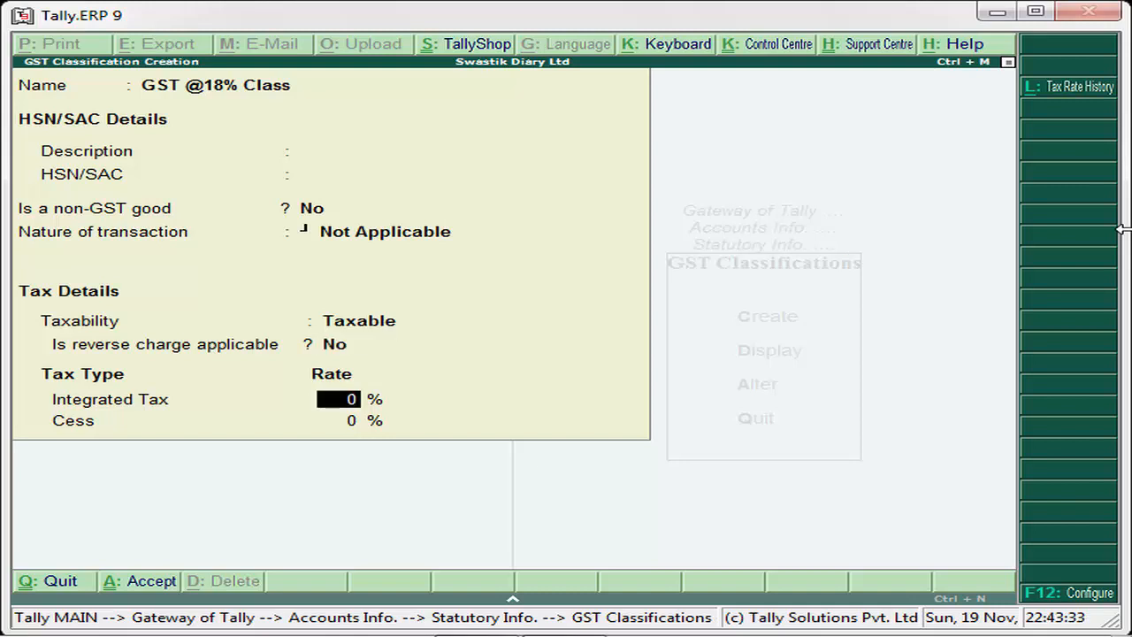
- Set the integrated tax rate to 18%, leave cess at 0%, and save the classification
type("18")
key("Return")
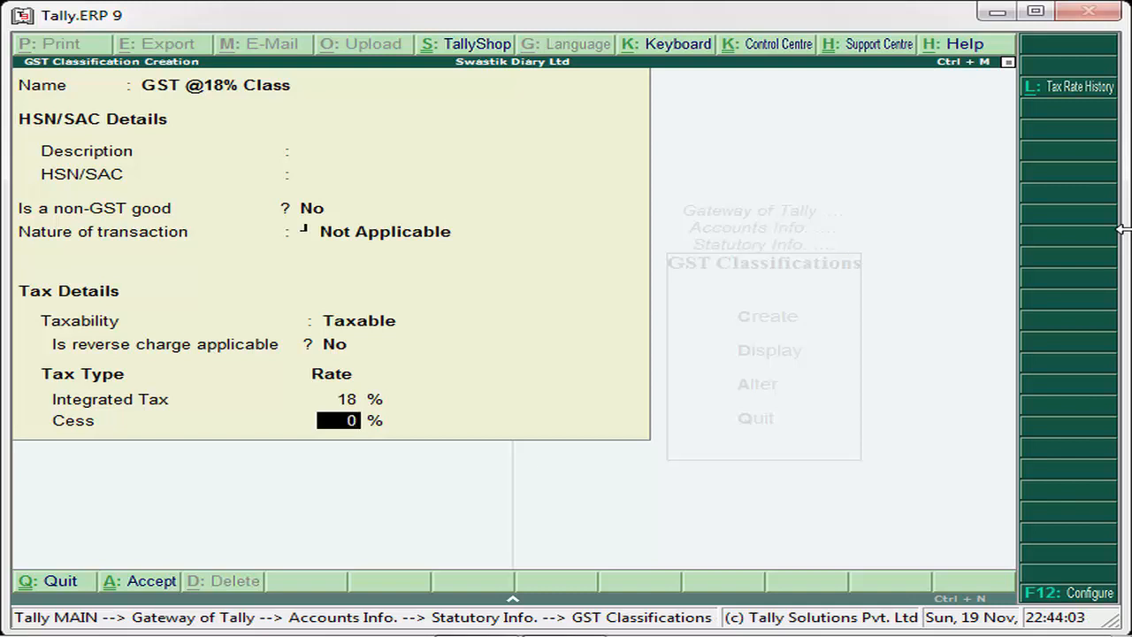
key("Return")
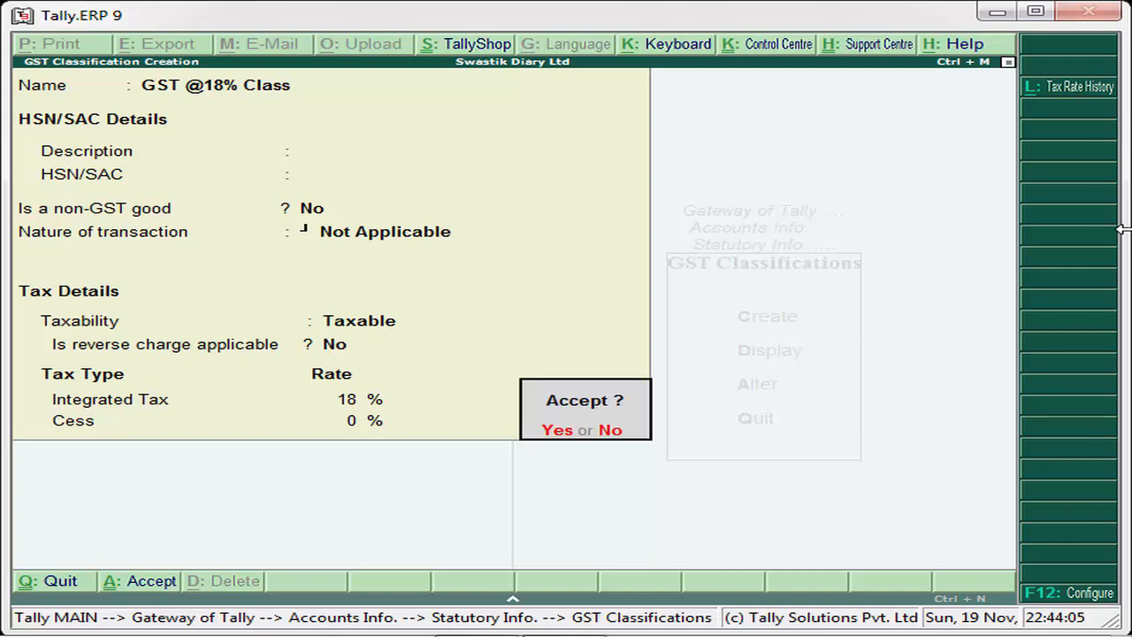
key("Return")
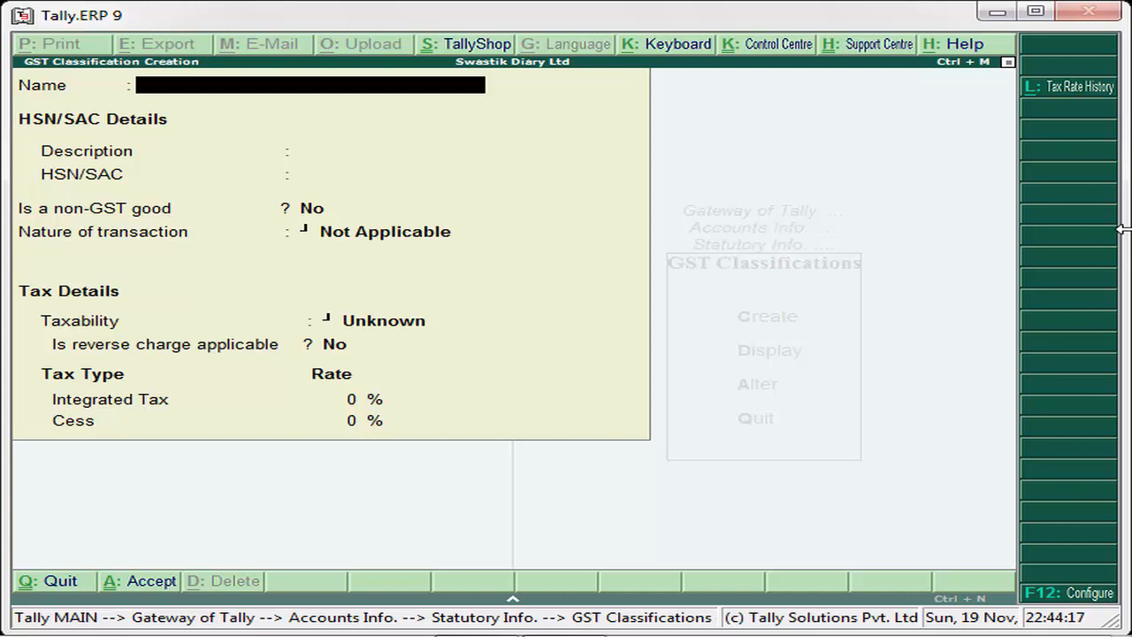
type("GST")
type("@12%")
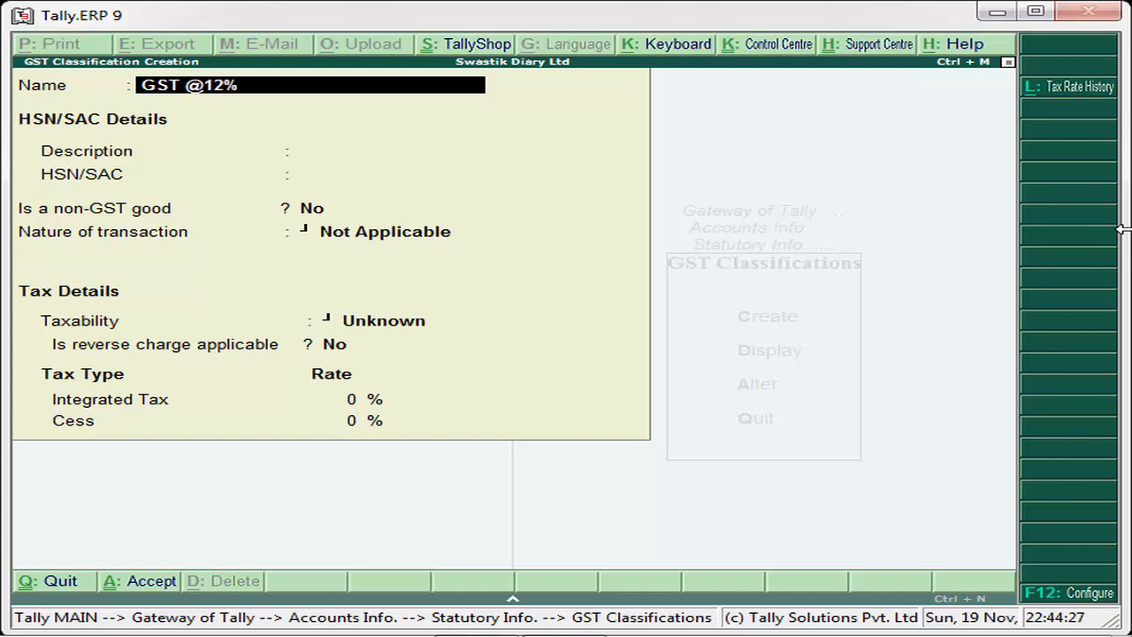
type(" Class")
key("Return")
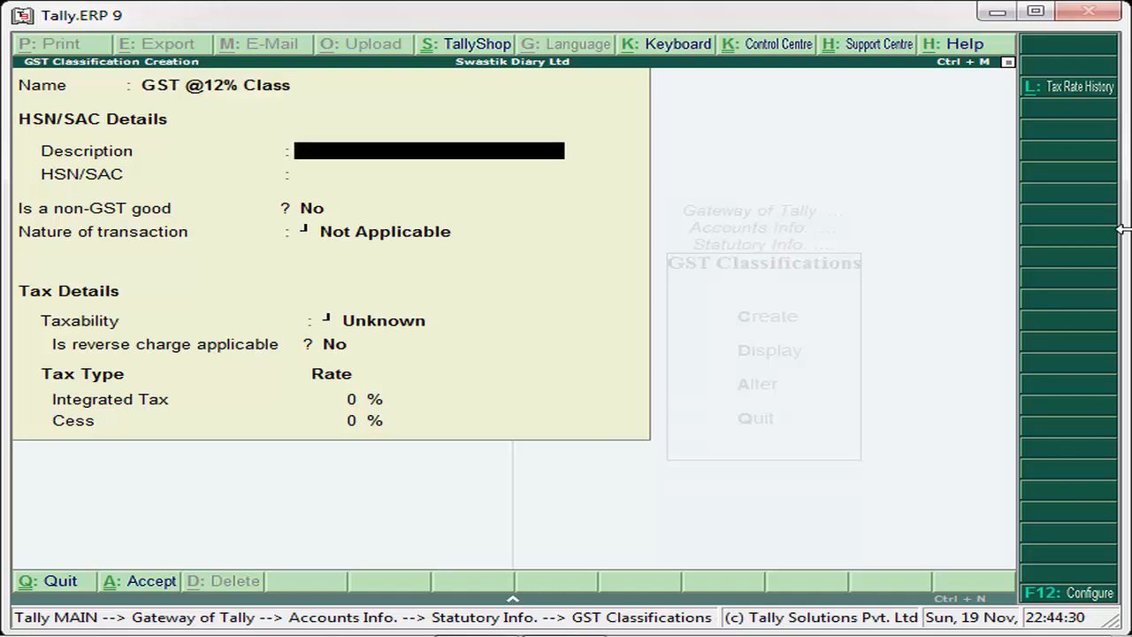
key("Return")
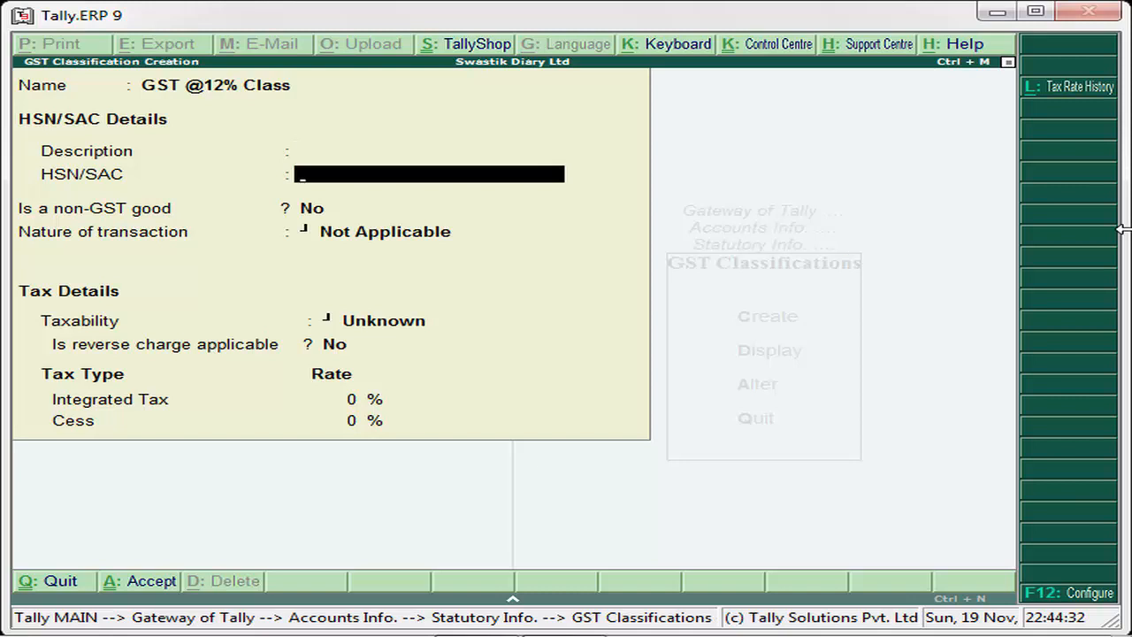
key("Return")
key("Return")
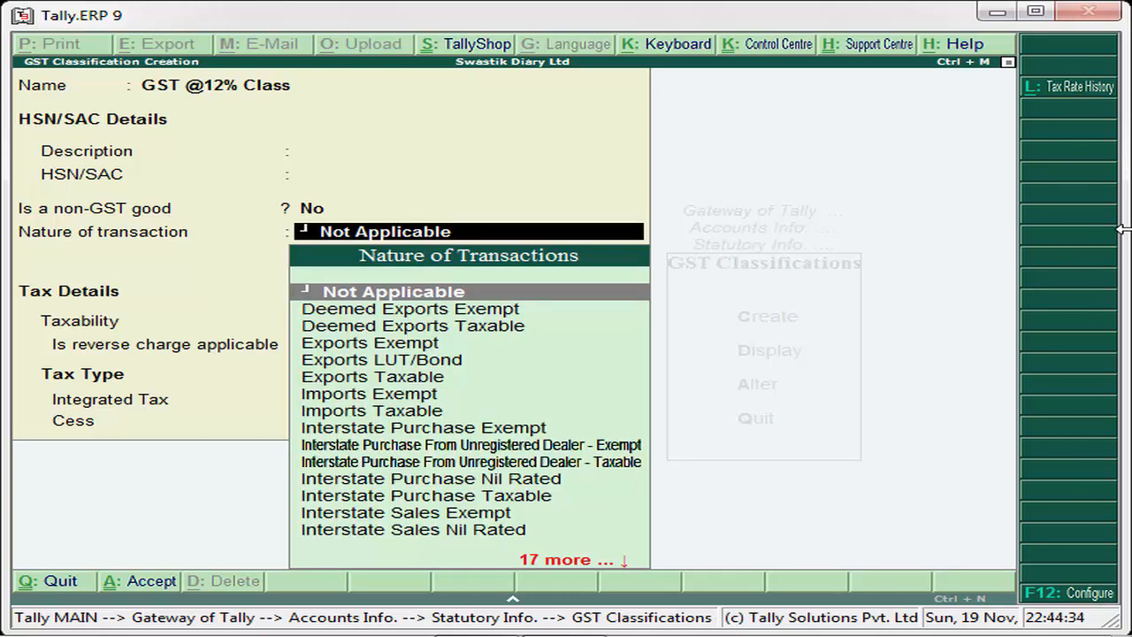
key("Return")
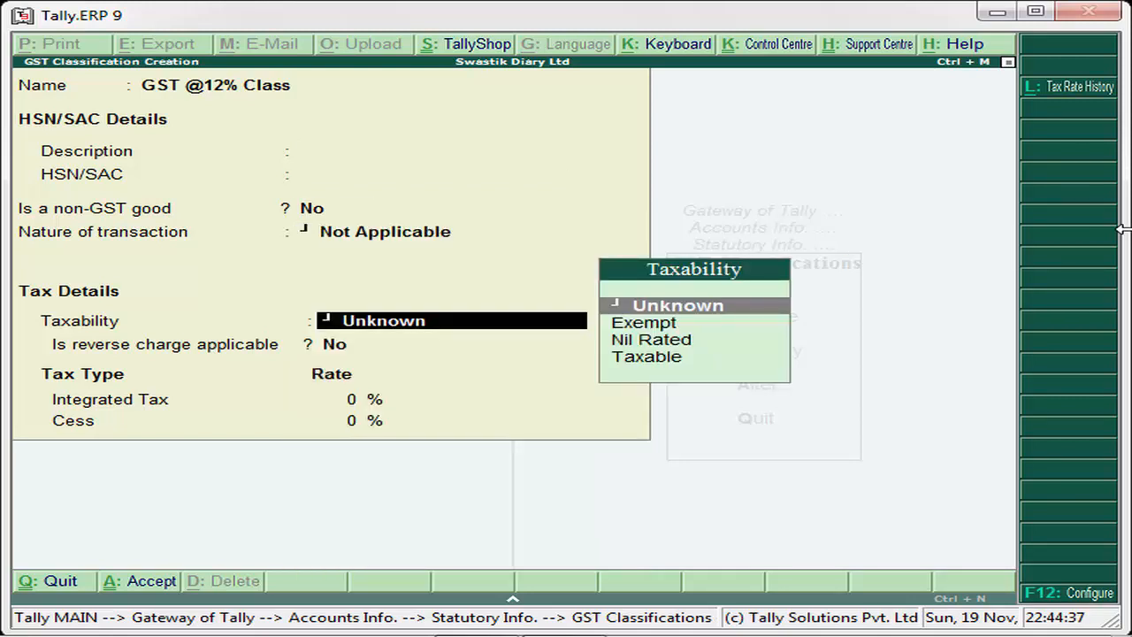
key("Down")
key("Down")
key("Down")
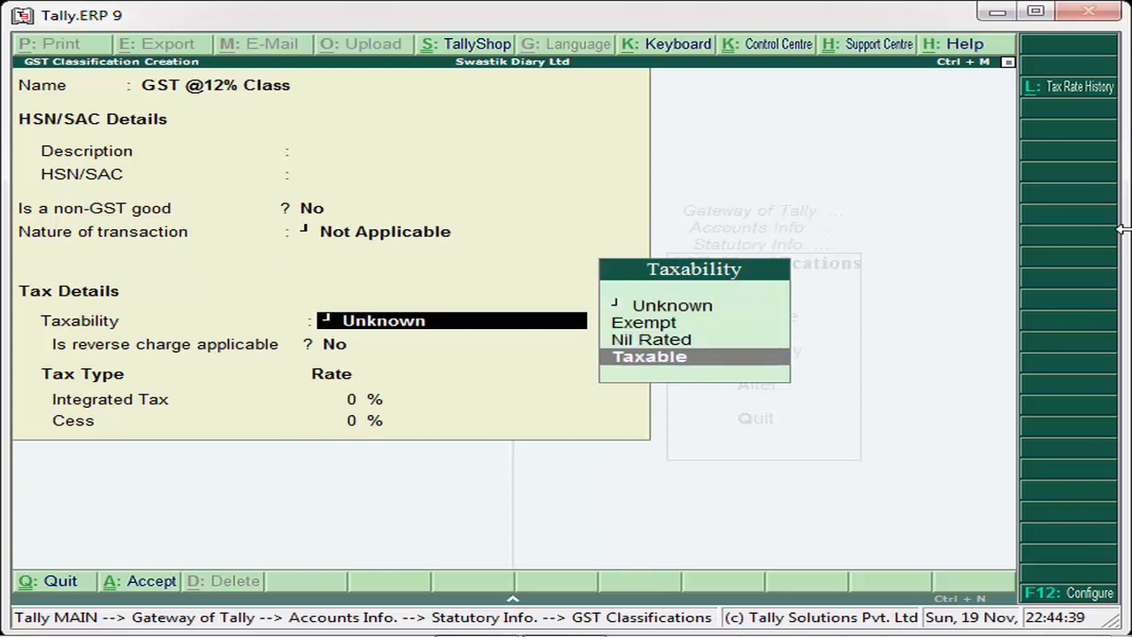
key("Return")
key("Return")
type("12")
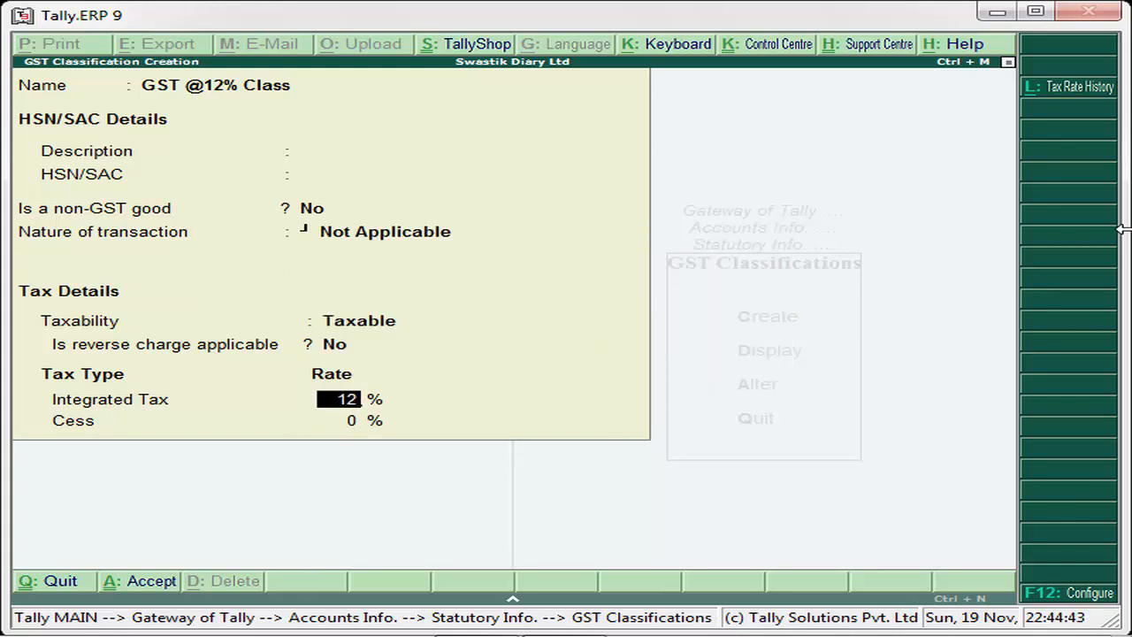
key("Return")
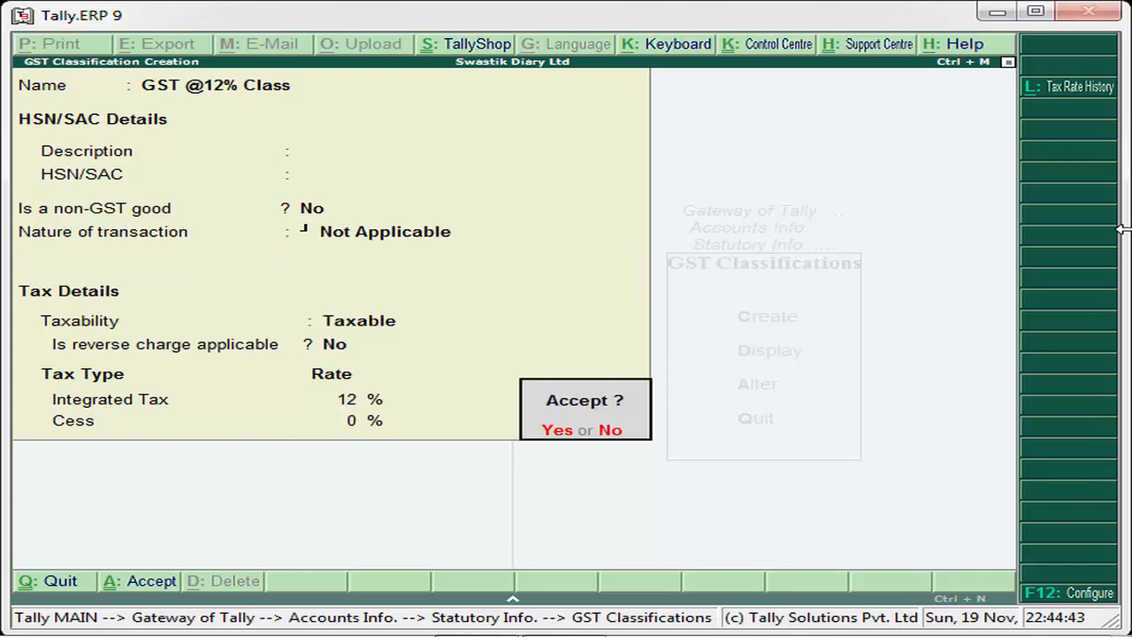
key("Return")
- Quit creating GST classifications and return to the Gateway of Tally
key("Escape")
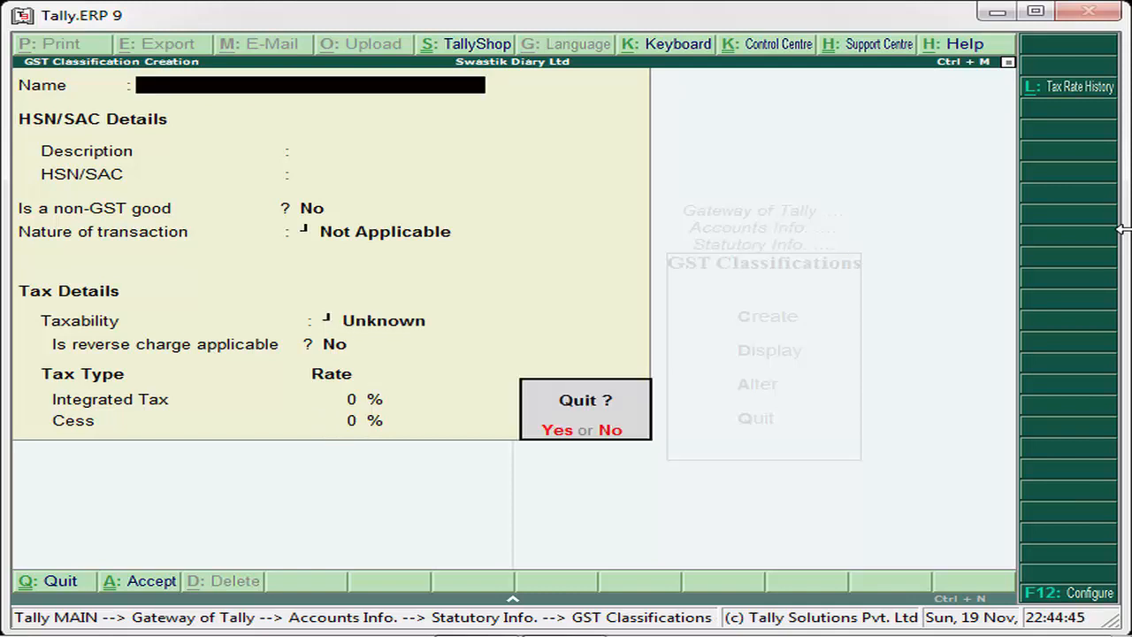
key("Return")
key("Escape")
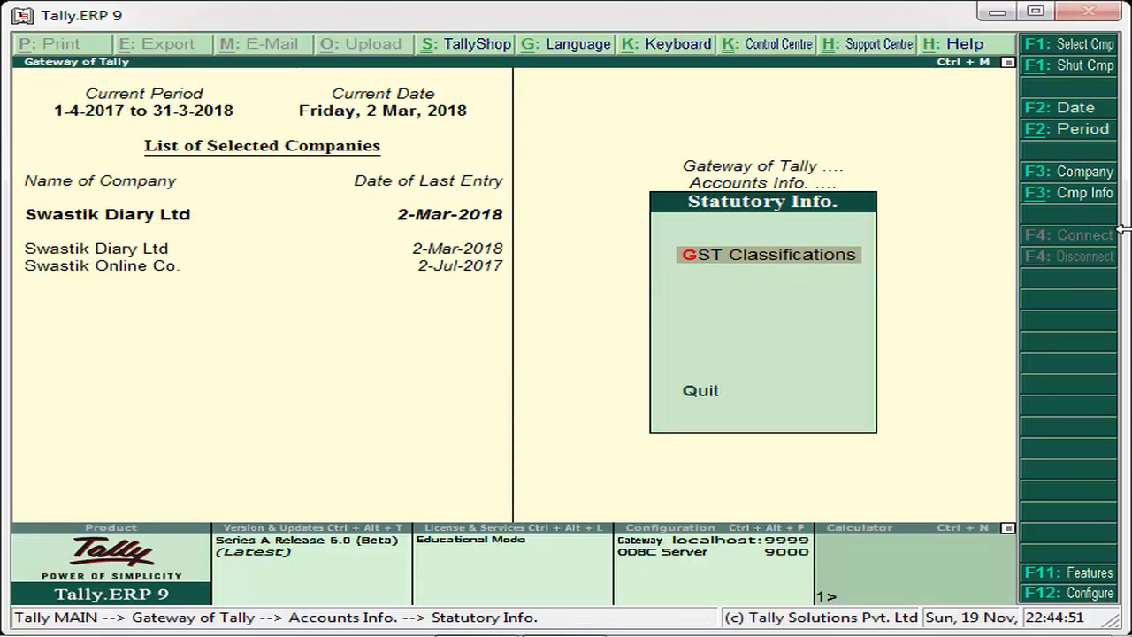
key("Escape")
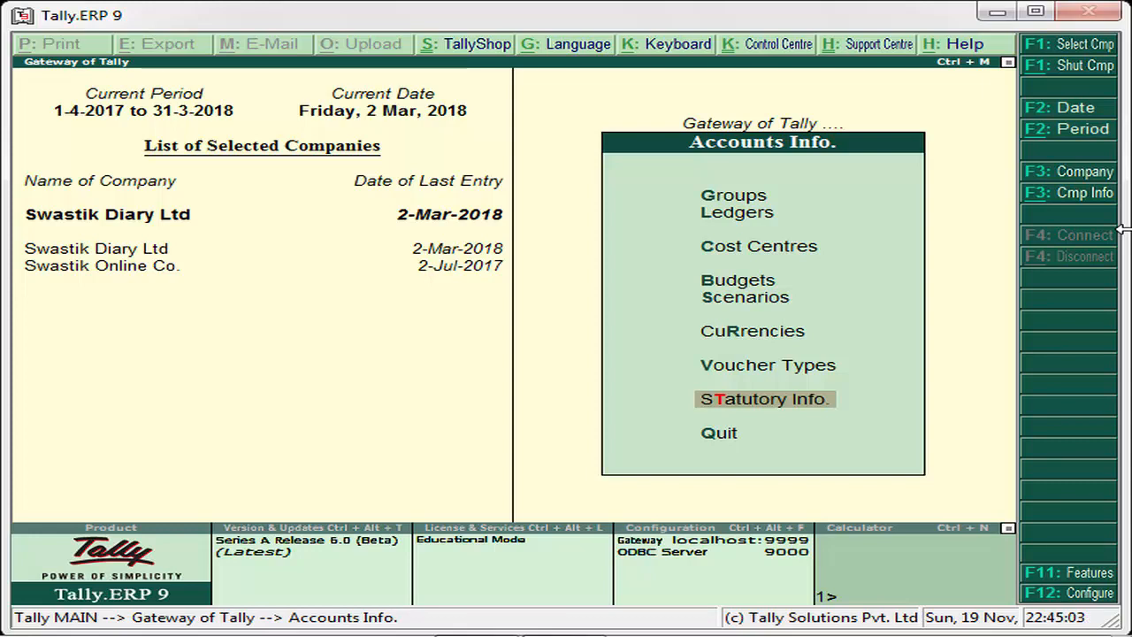
key("Escape")
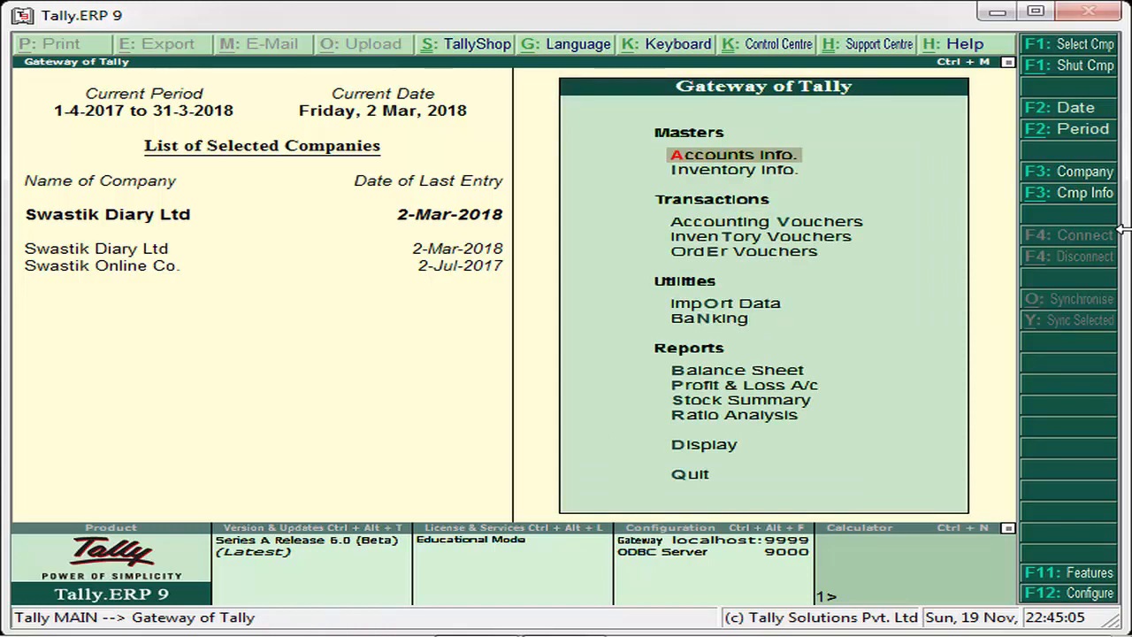
- Start creating a single stock group from the Stock Groups of Inventory Info
key("Down")
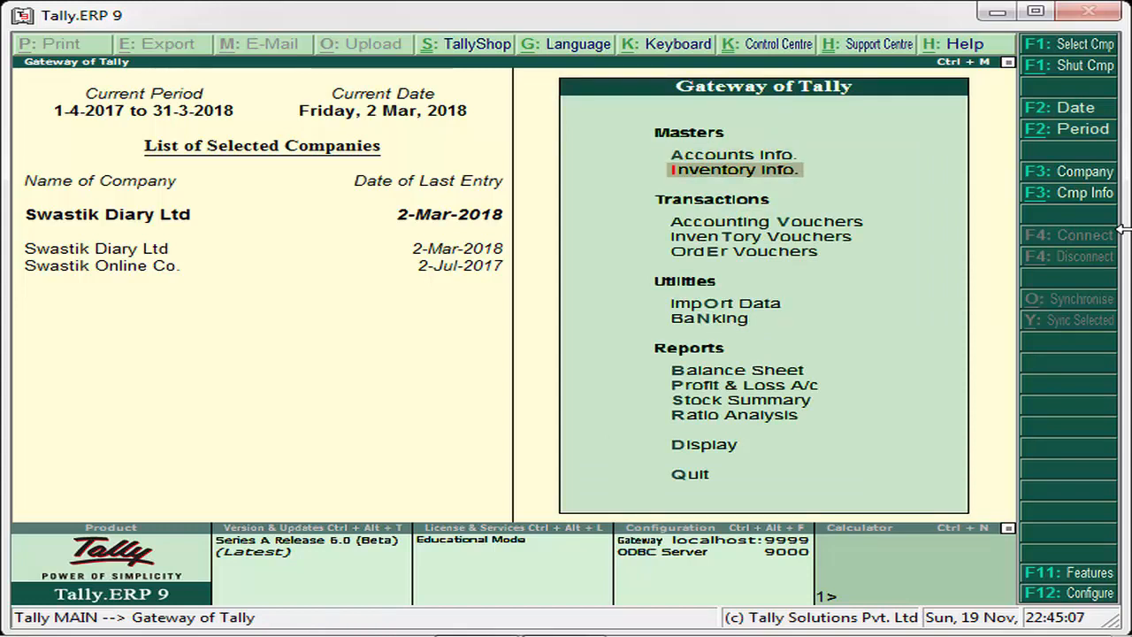
key("Return")
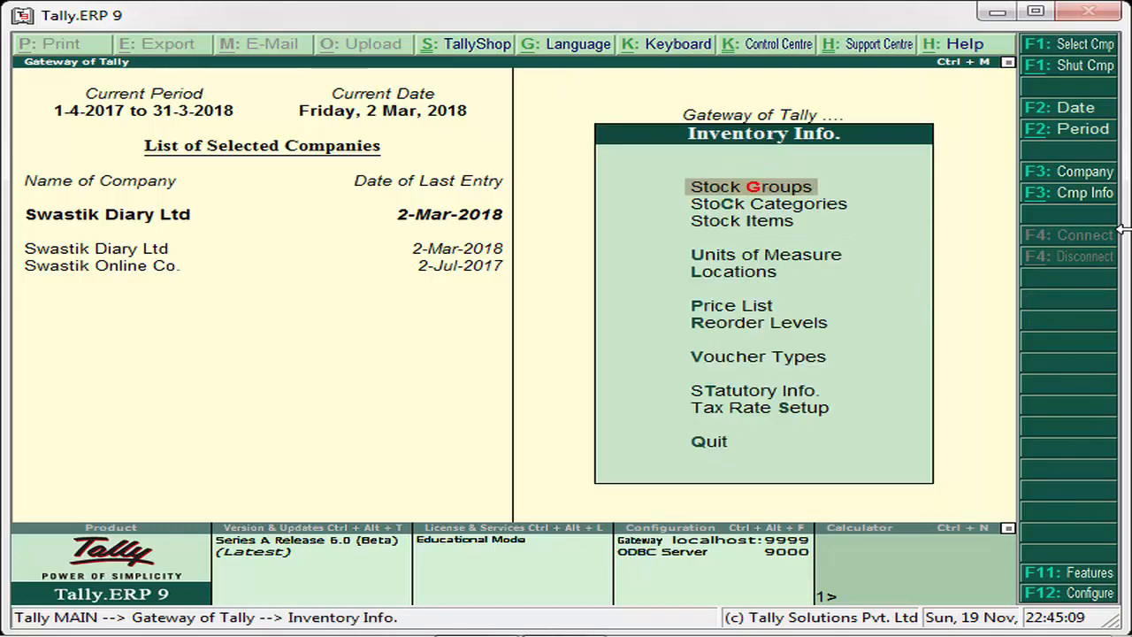
key("Down")
key("Up")
key("Return")
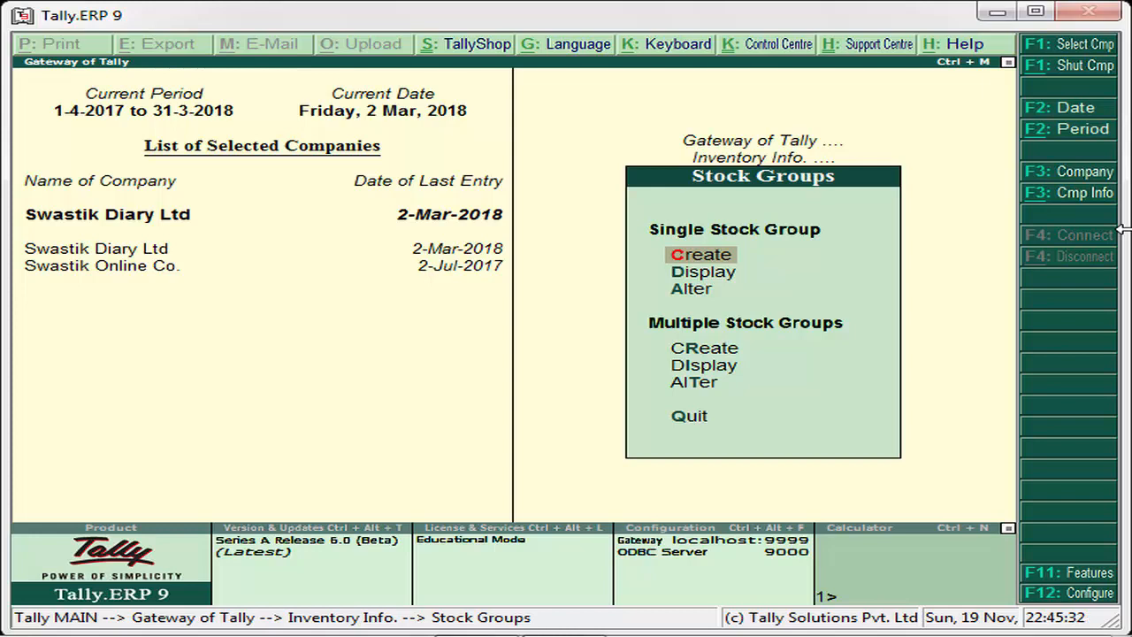
key("Return")
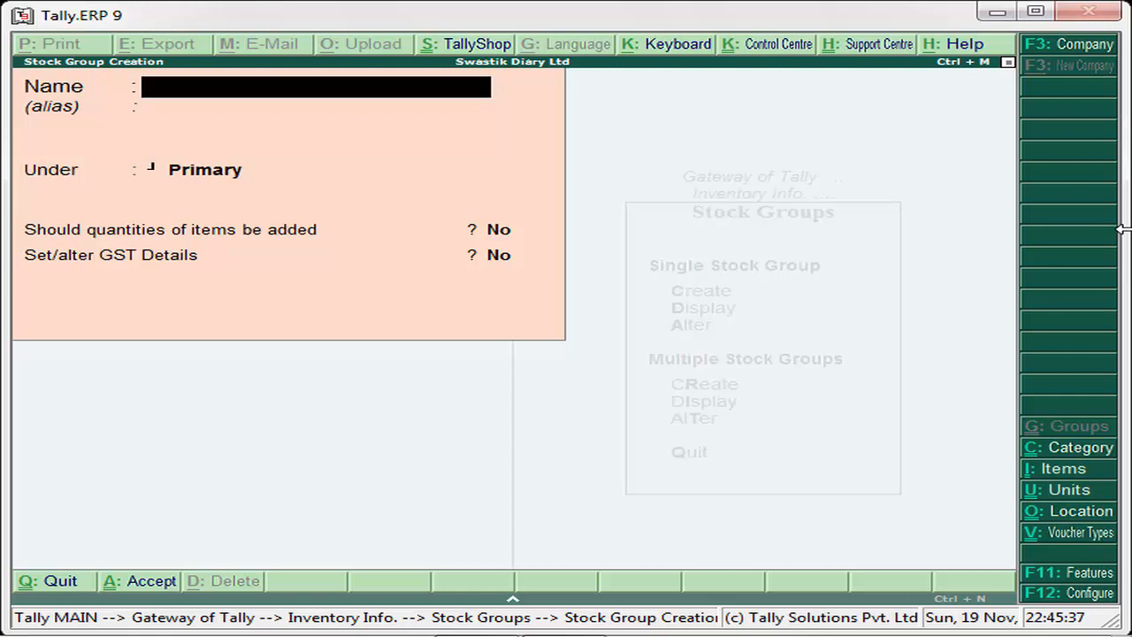
type("Maruti")
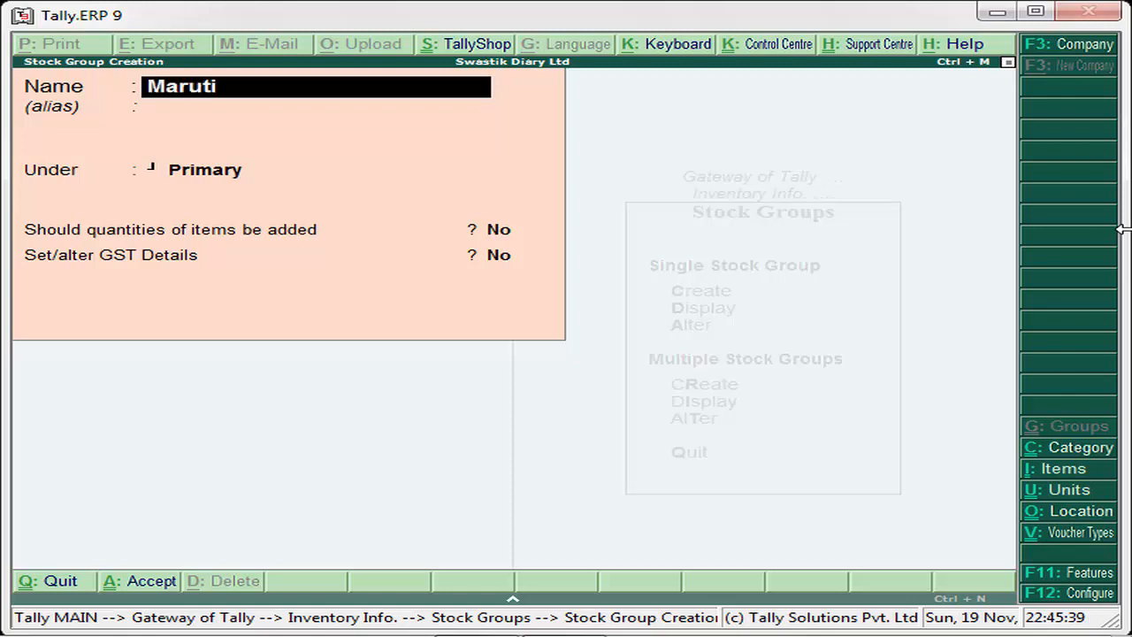
key("BackSpace")
key("BackSpace")
key("BackSpace")
key("BackSpace")
key("BackSpace")
key("BackSpace")
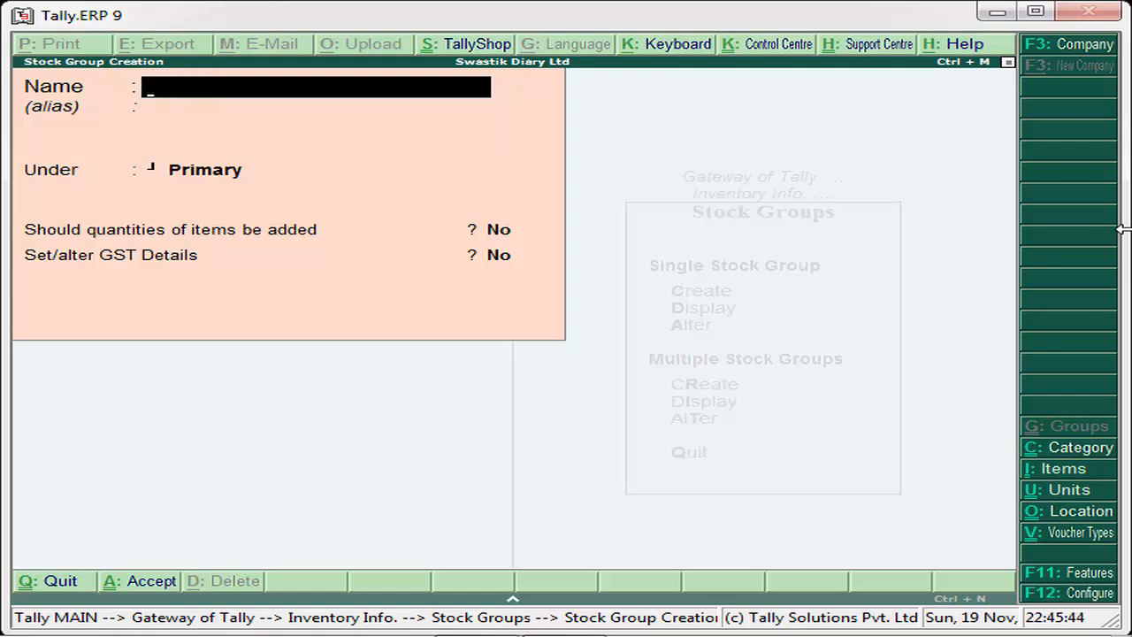
- Name the new stock group "Patanjali Items"
type("Patal")
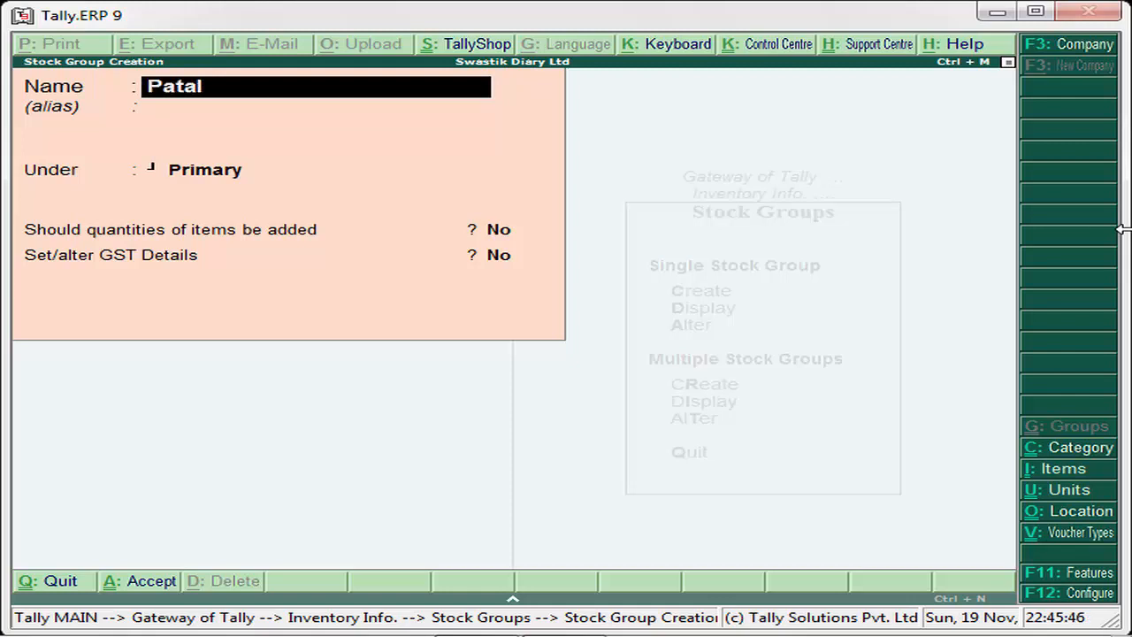
key("BackSpace")
type("nzalai")
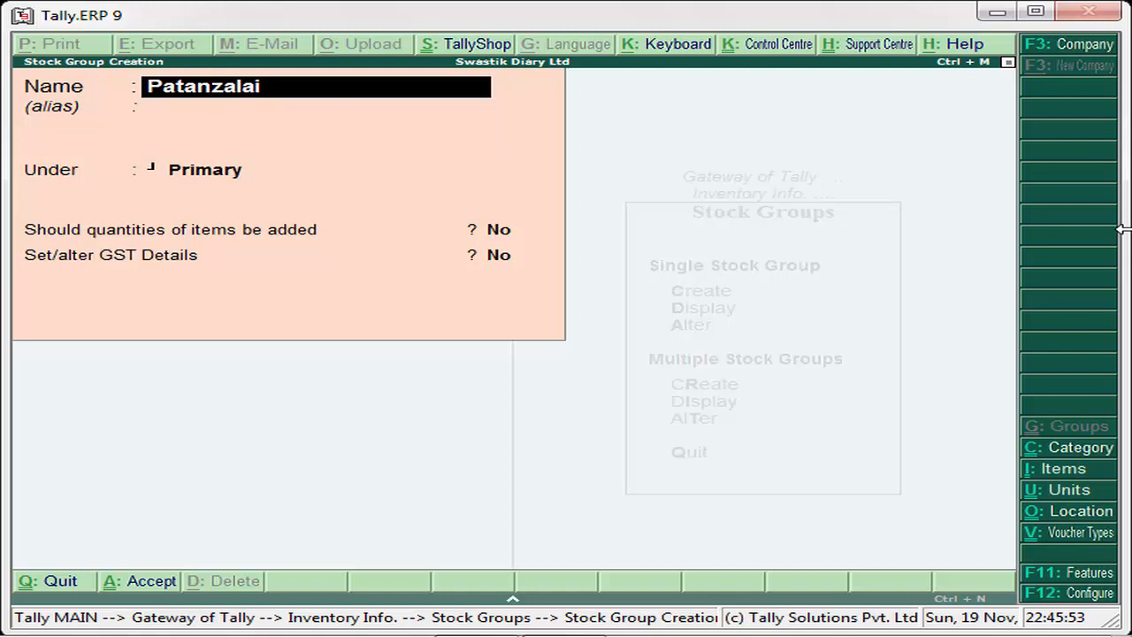
key("BackSpace")
key("BackSpace")
key("BackSpace")
key("BackSpace")
key("BackSpace")
type("jali Items")
key("Return")
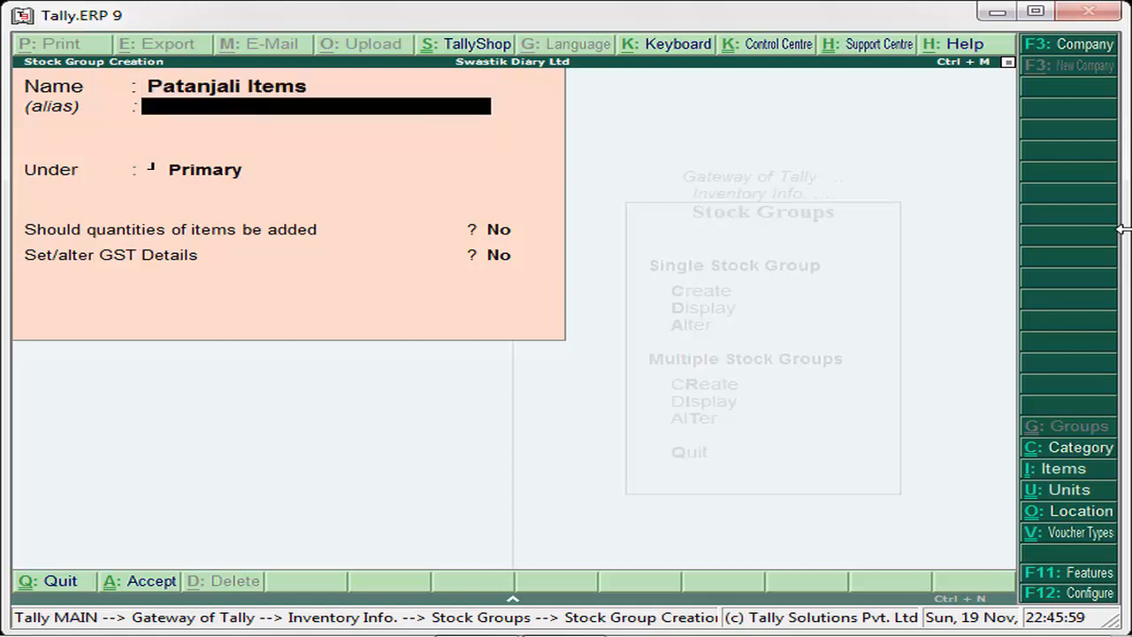
- Keep the stock group under Primary without an alias, and answer Yes to adding item quantities and setting GST details
key("Return")
key("Return")
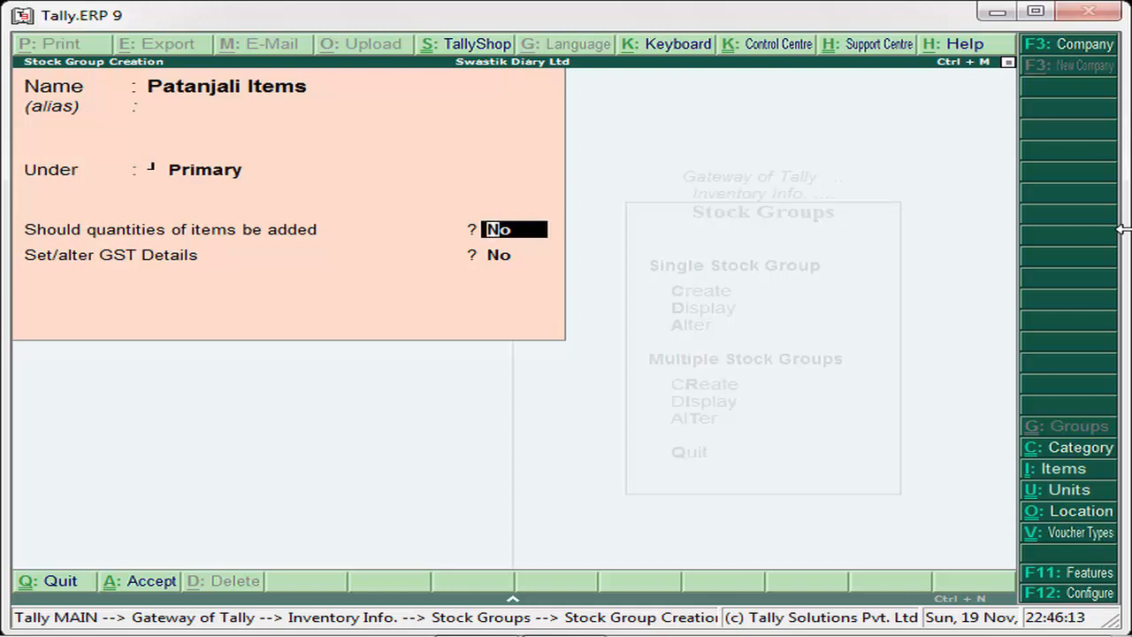
type("y")
key("Return")
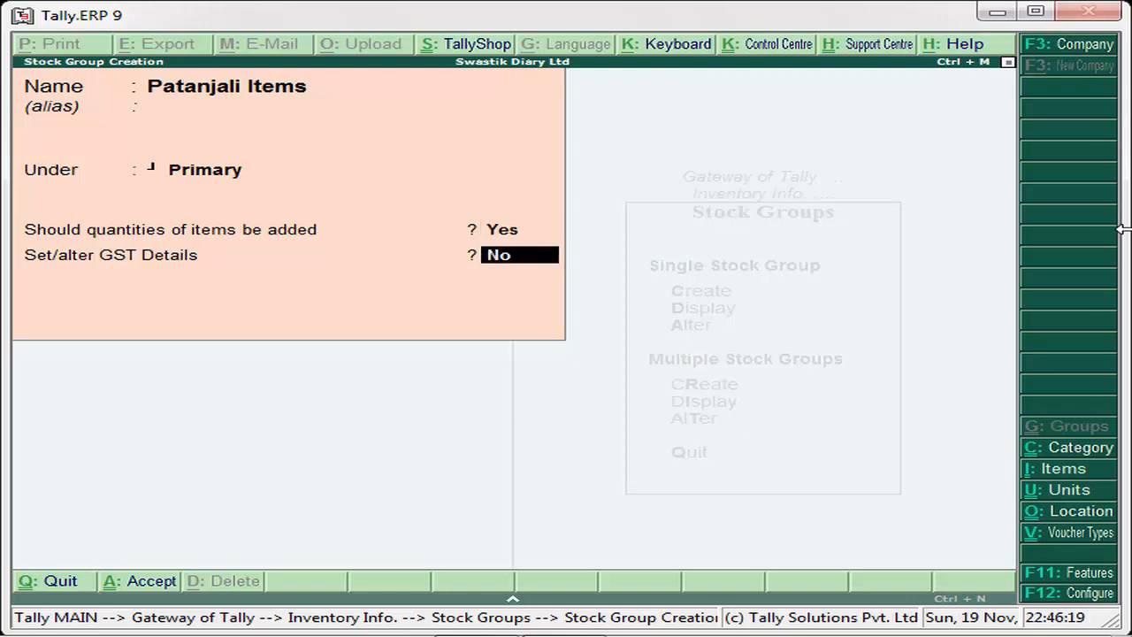
type("y")
key("Return")
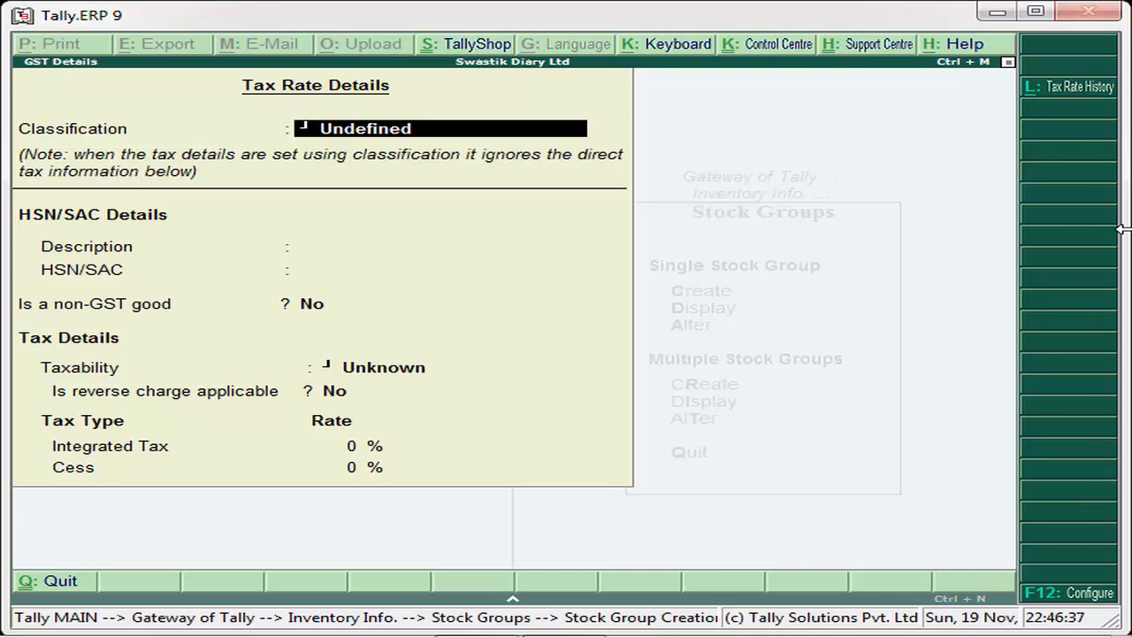
key("BackSpace")
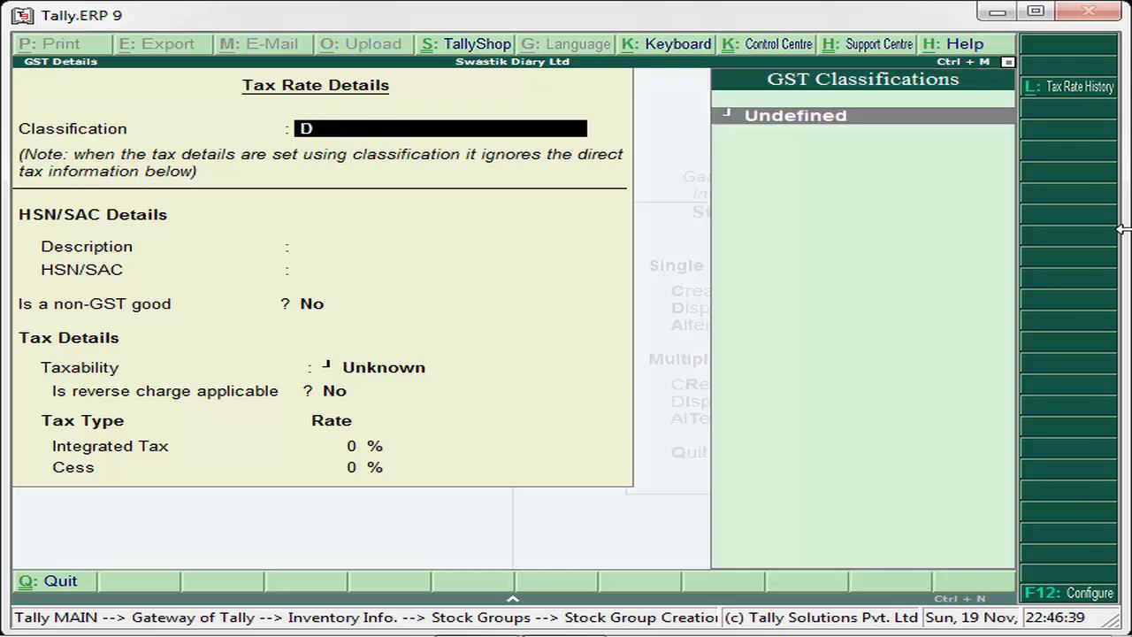
key("Down")
key("Down")
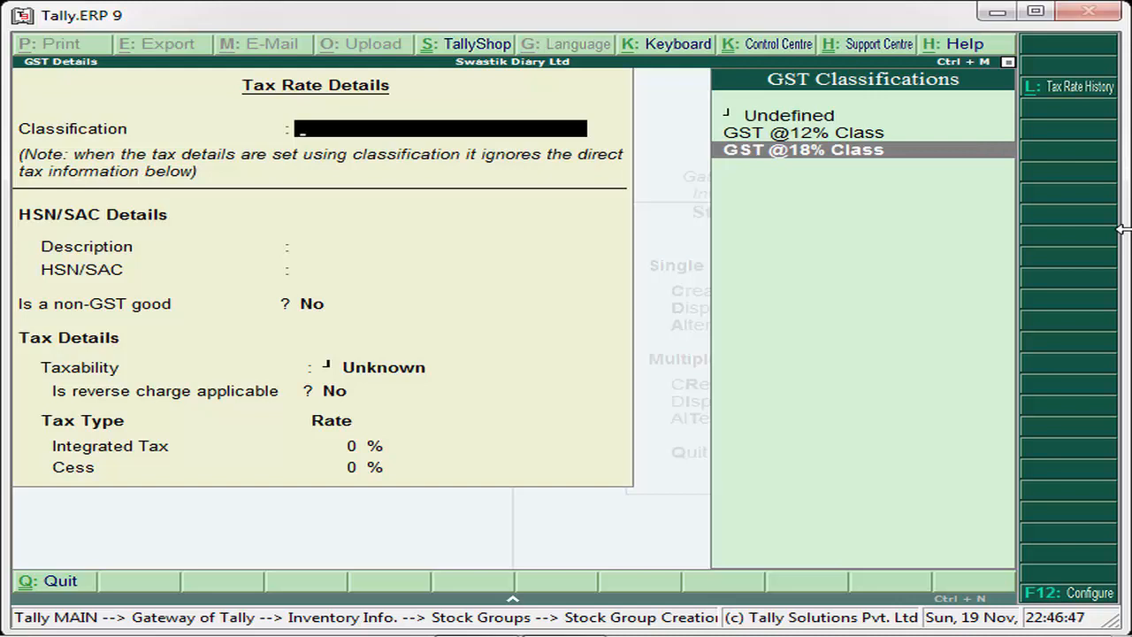
key("Return")
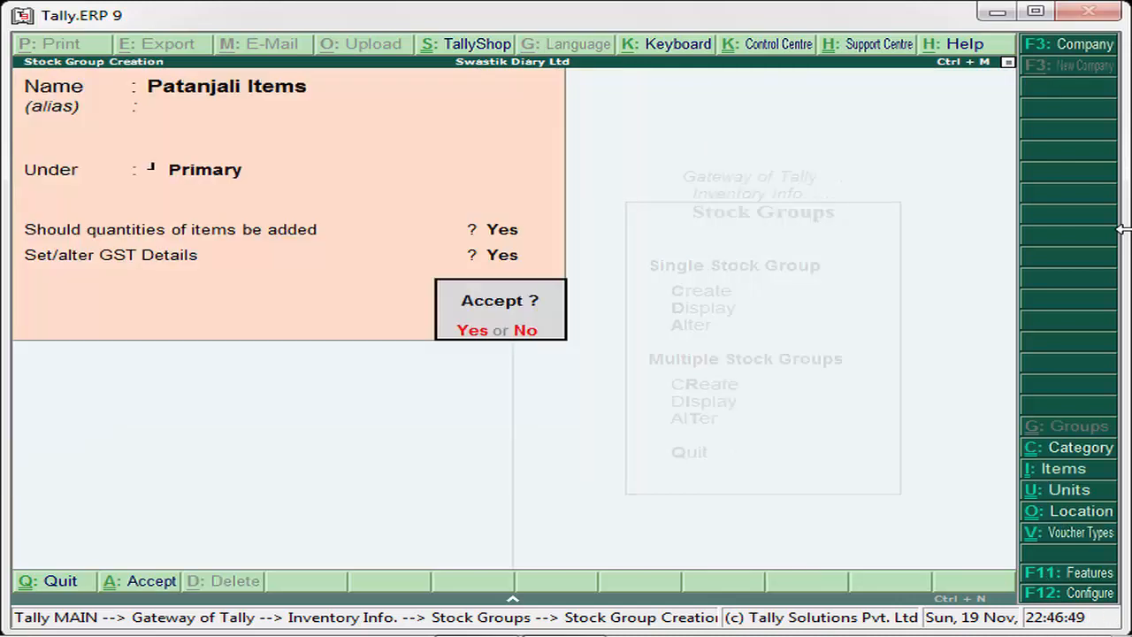
key("Return")
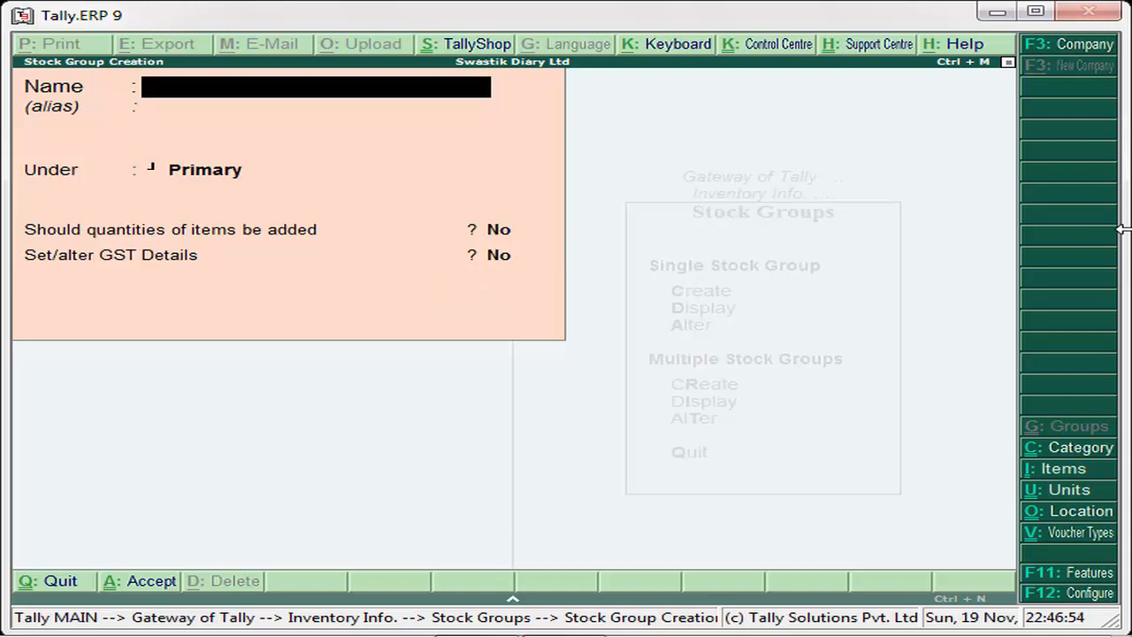
- Leave stock group creation and start creating a single stock item from the Stock Items of Inventory Info
key("Escape")
key("Return")
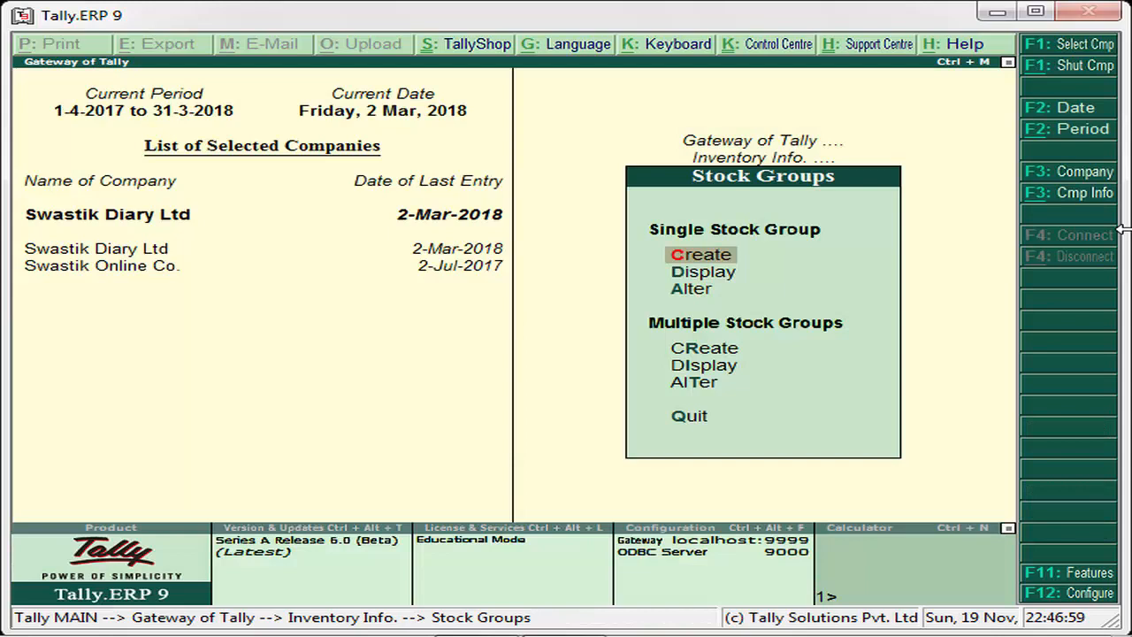
key("Escape")
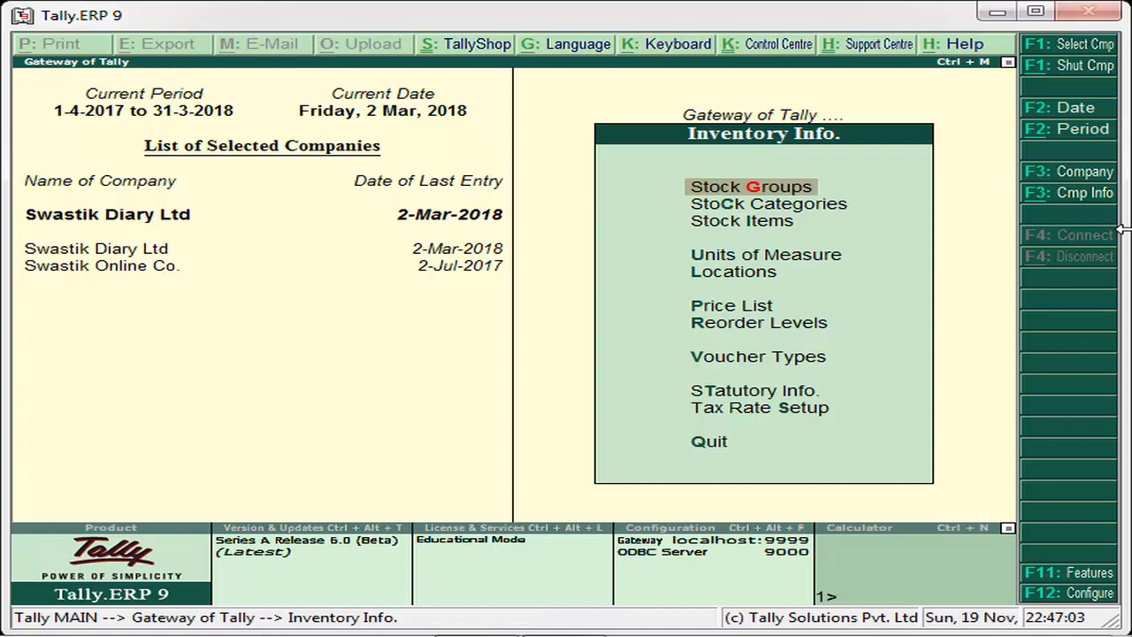
key("Down")
key("Down")
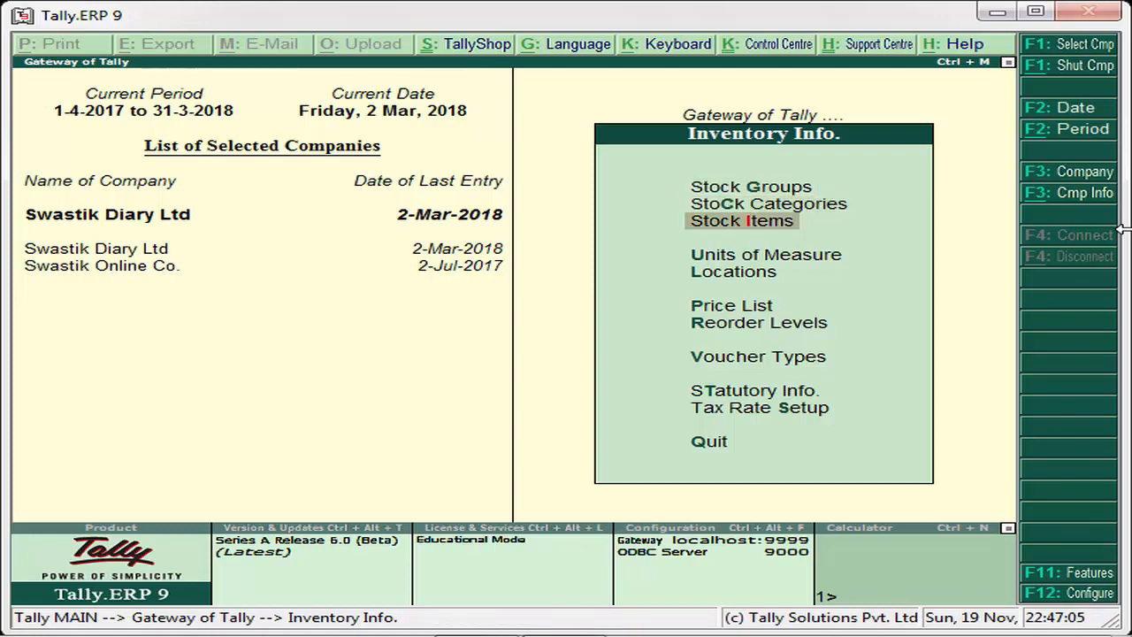
key("Return")
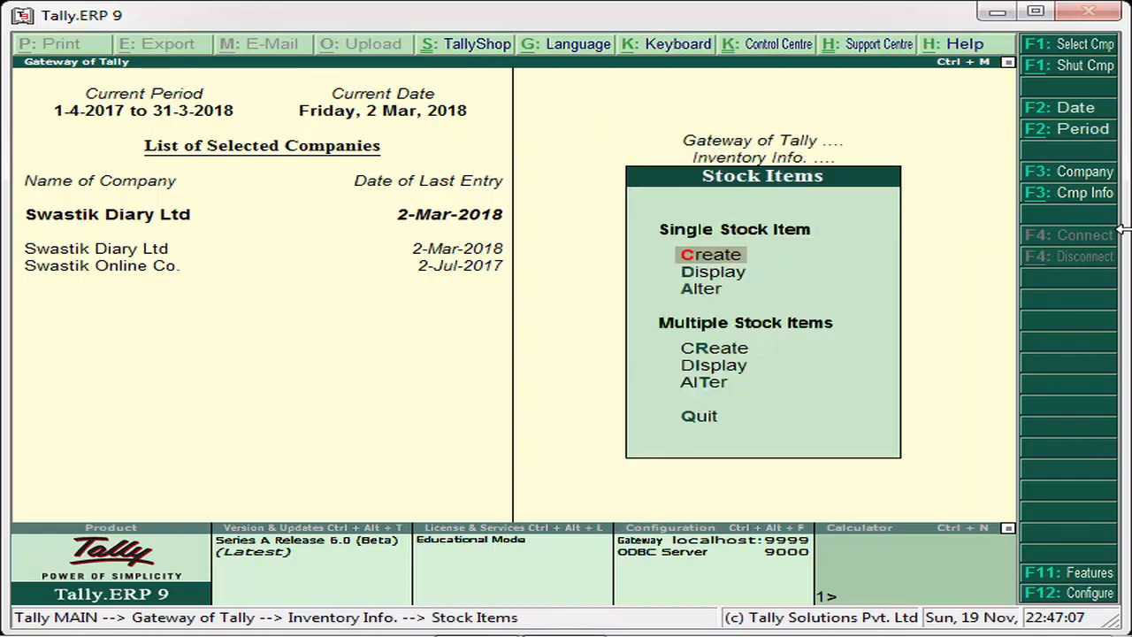
key("Return")
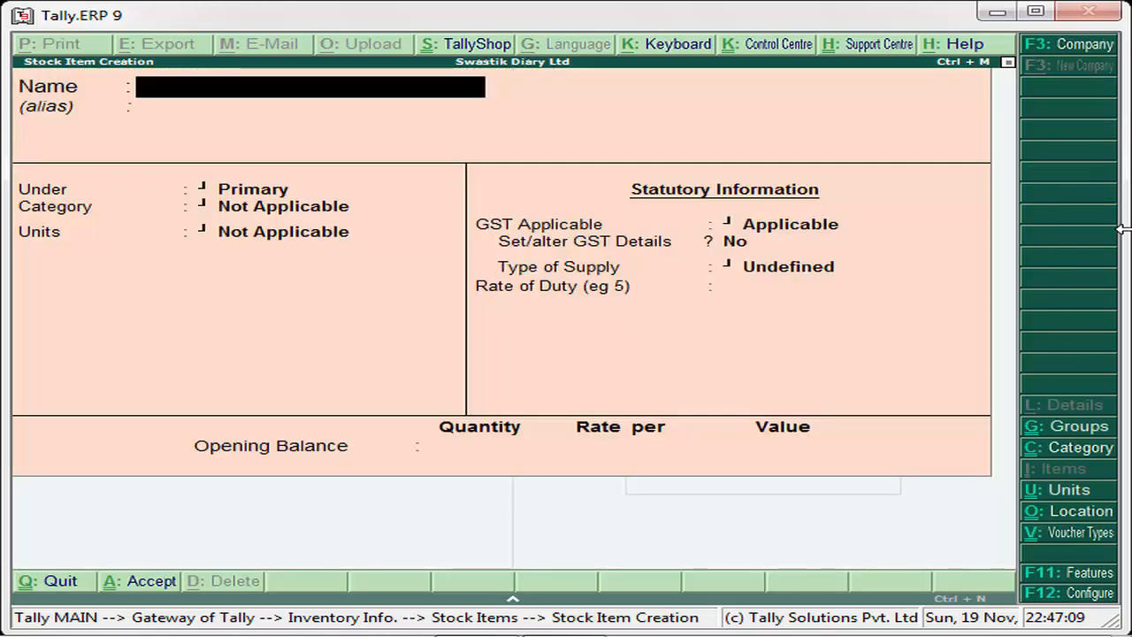
- Name the new stock item "Patanjali Cow Ghee" and leave its alias blank
type("Pata")
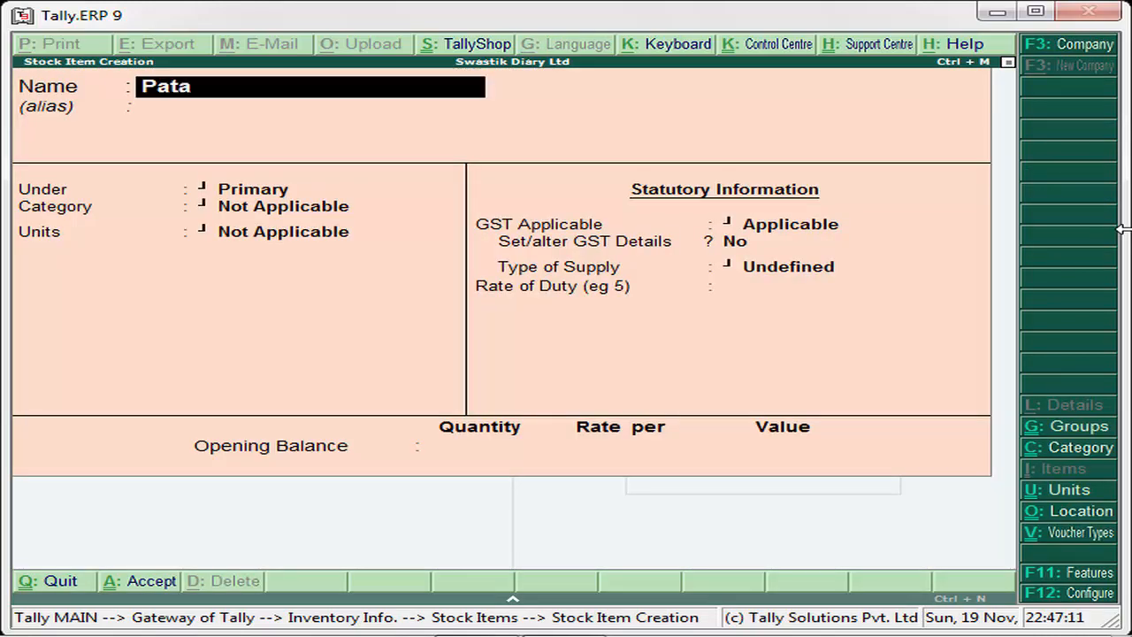
type("njali Cow")
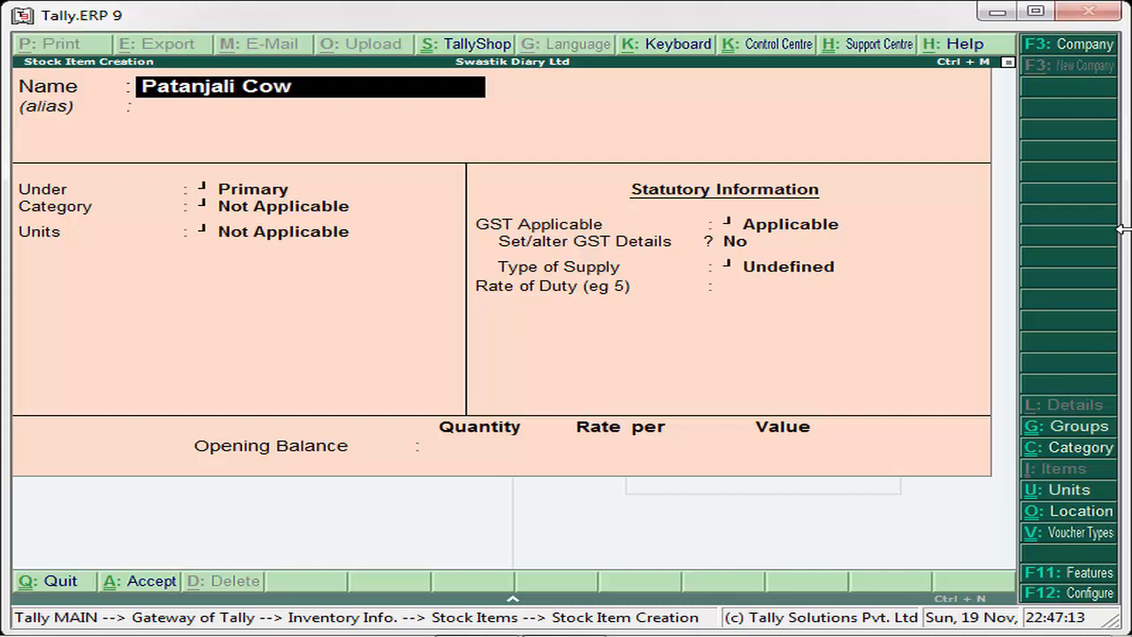
type(" Ghee")
key("Return")
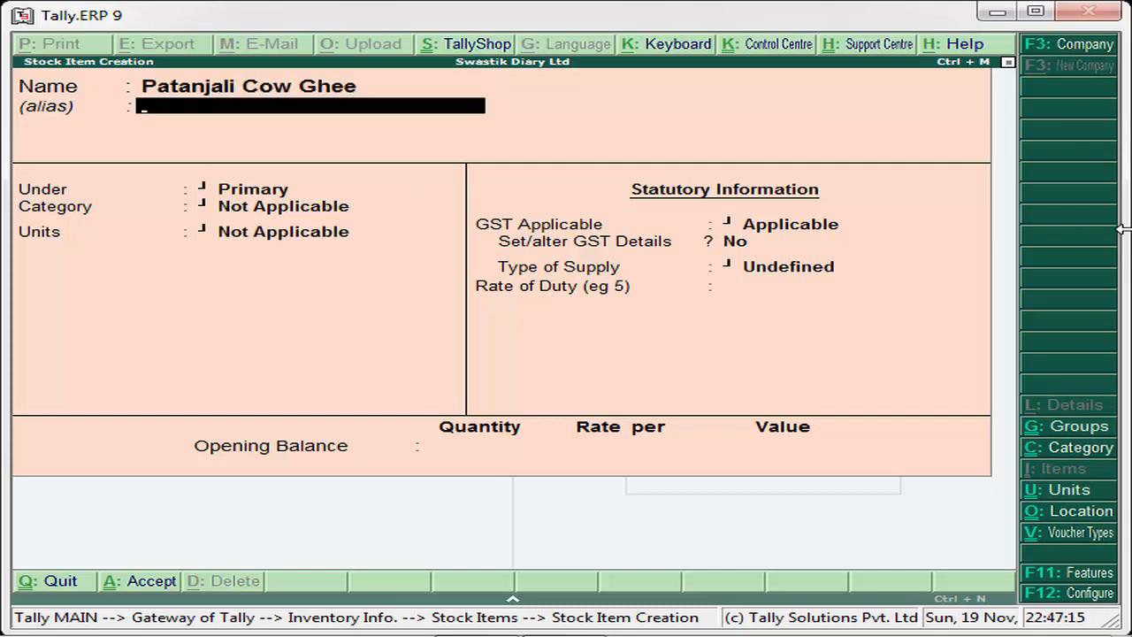
key("Return")
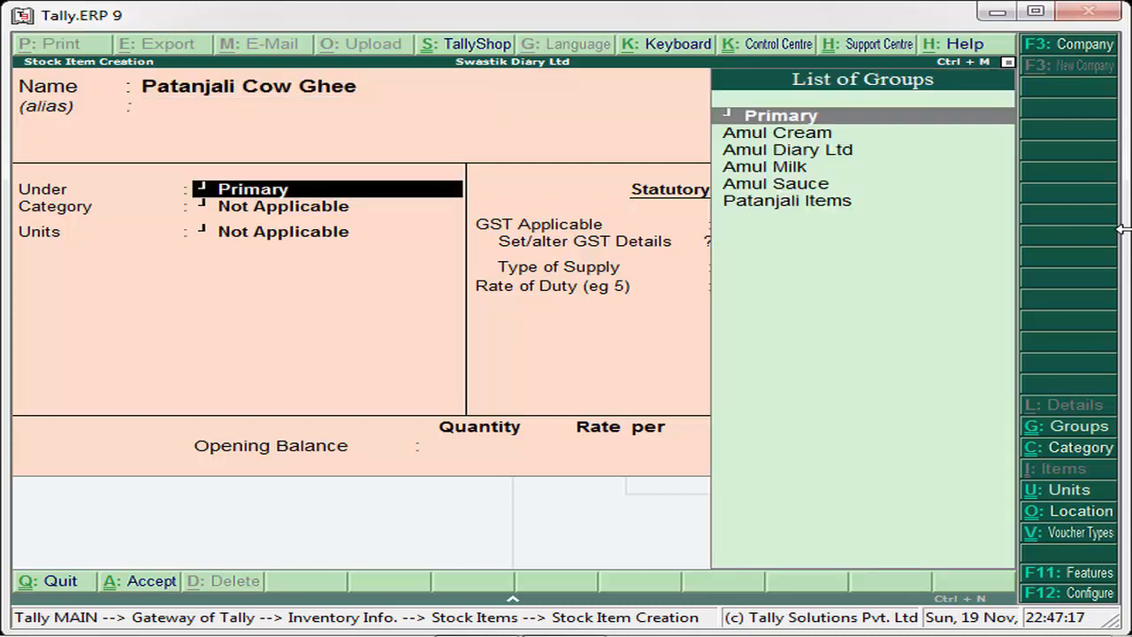
- Place the stock item under the Patanjali Items group and assign it the Ghee category
key("Down")
key("Down")
key("Down")
key("Down")
key("Down")
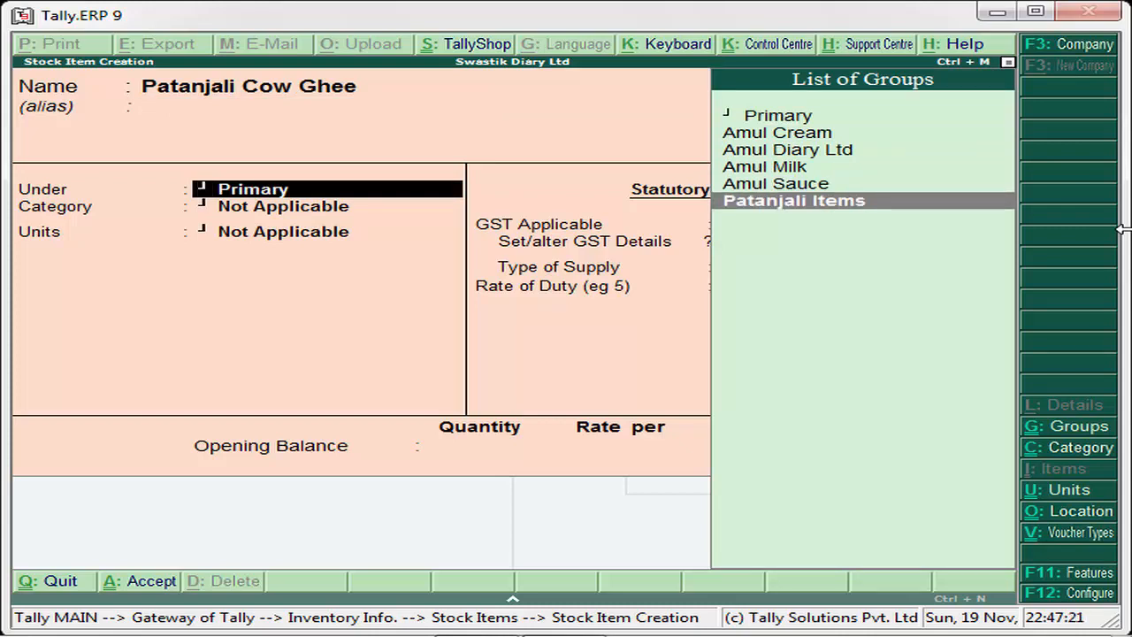
key("Return")
key("Down")
key("Down")
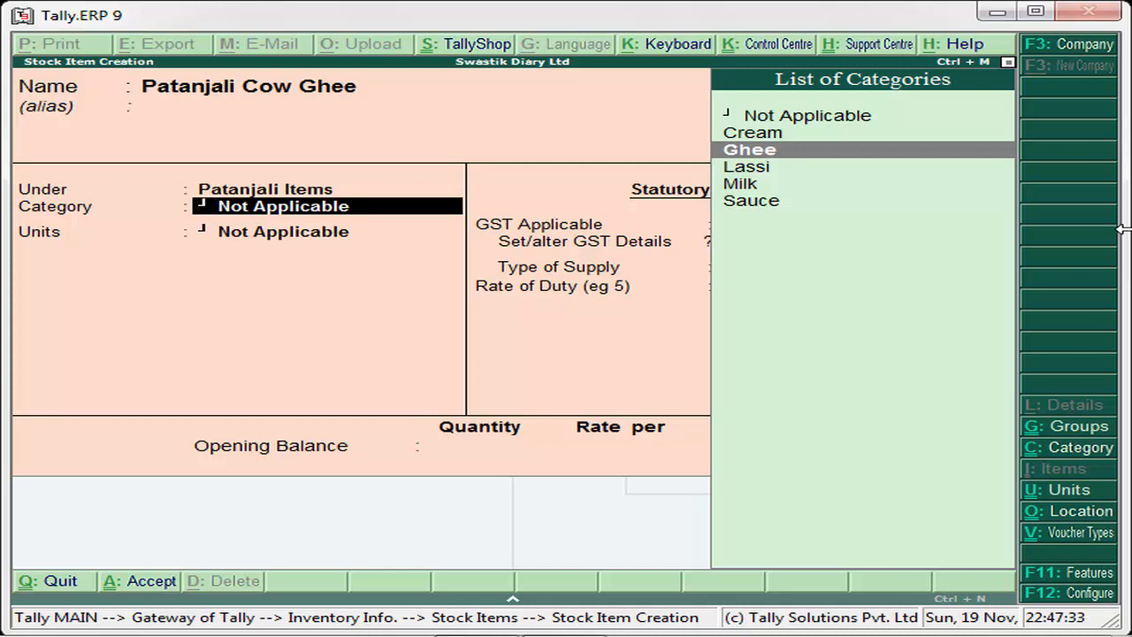
key("Return")
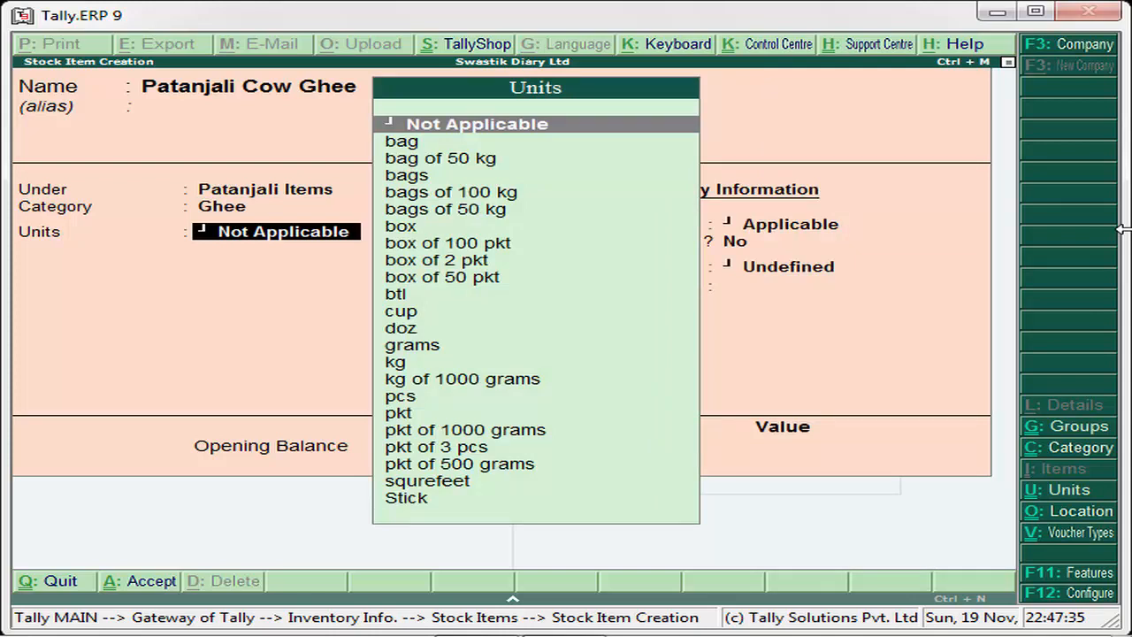
- Set the item's units to pcs, keeping batches and components at No and GST as Applicable
key("Down")
key("Down")
key("Down")
key("Down")
key("Down")
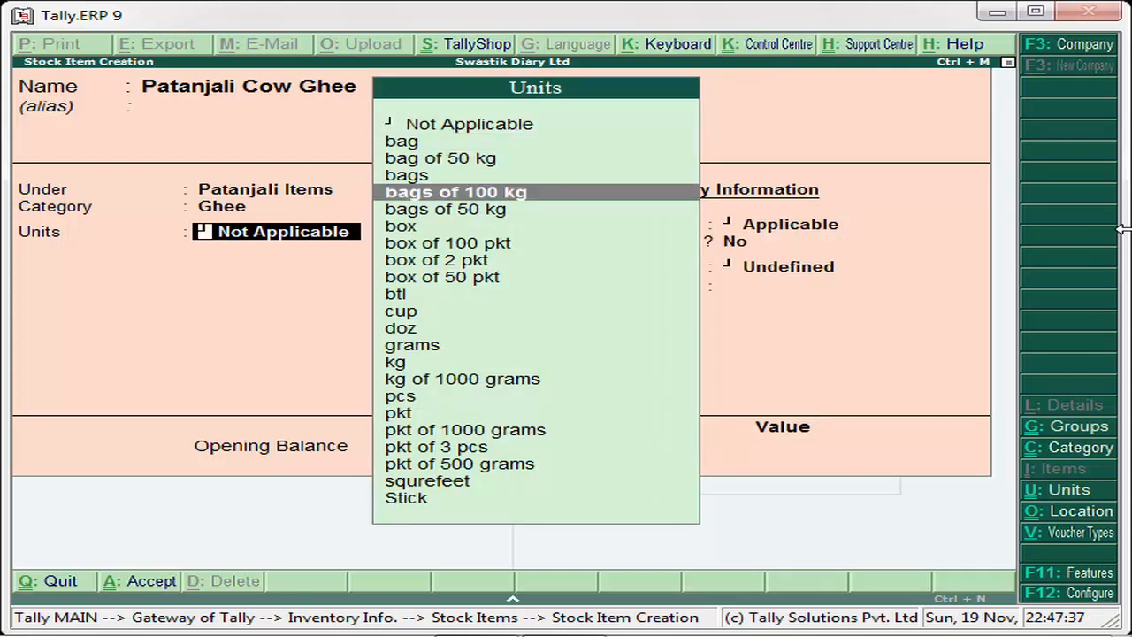
key("Down")
key("Down")
key("Down")
key("Down")
key("Down")
key("Down")
key("Down")
key("Down")
key("Down")
key("Down")
key("Down")
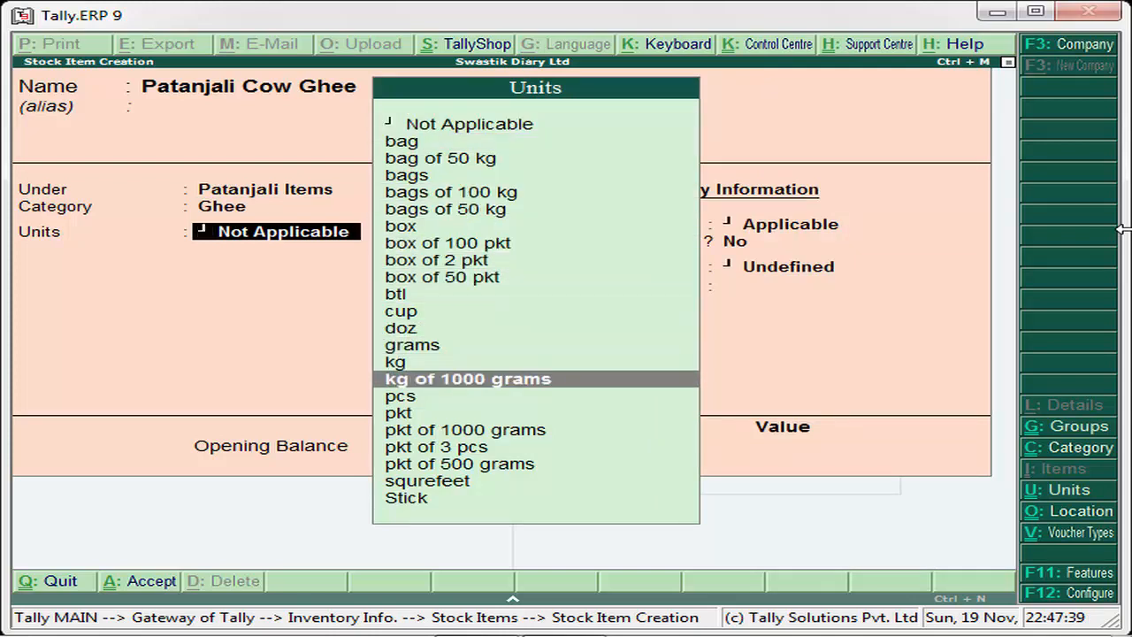
key("Return")
key("Return")
key("Return")
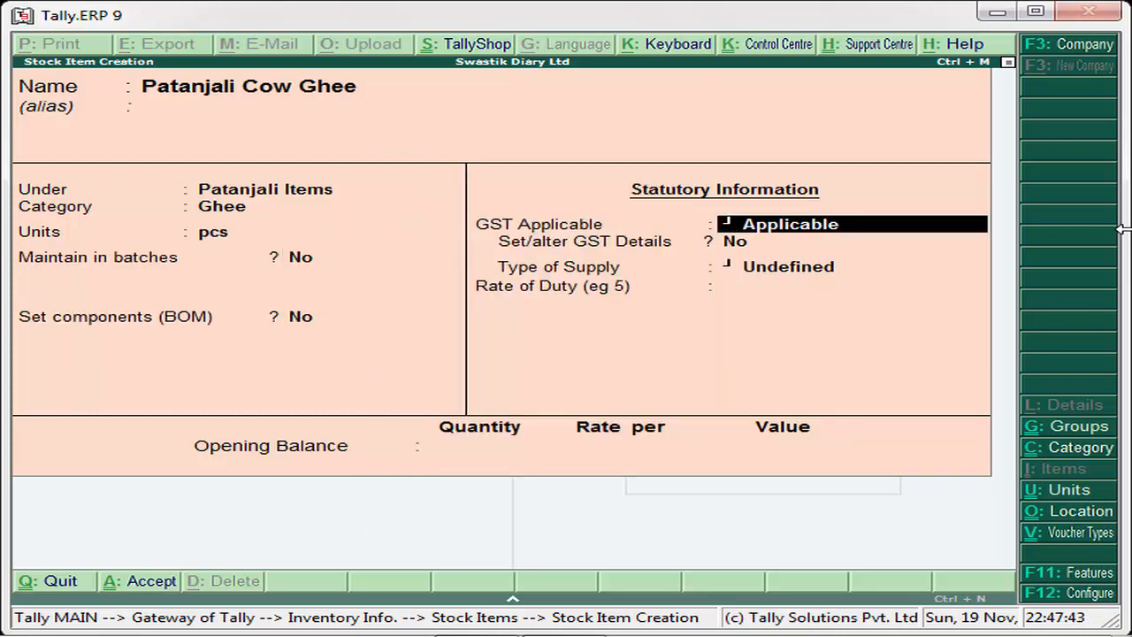
key("Return")
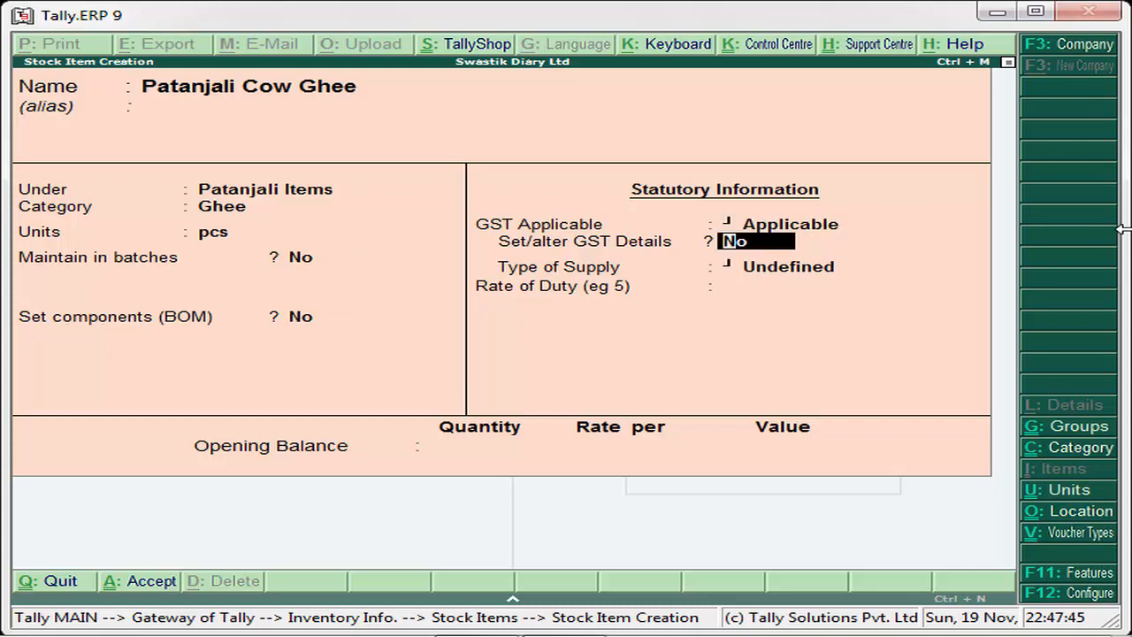
type("y")
key("Return")
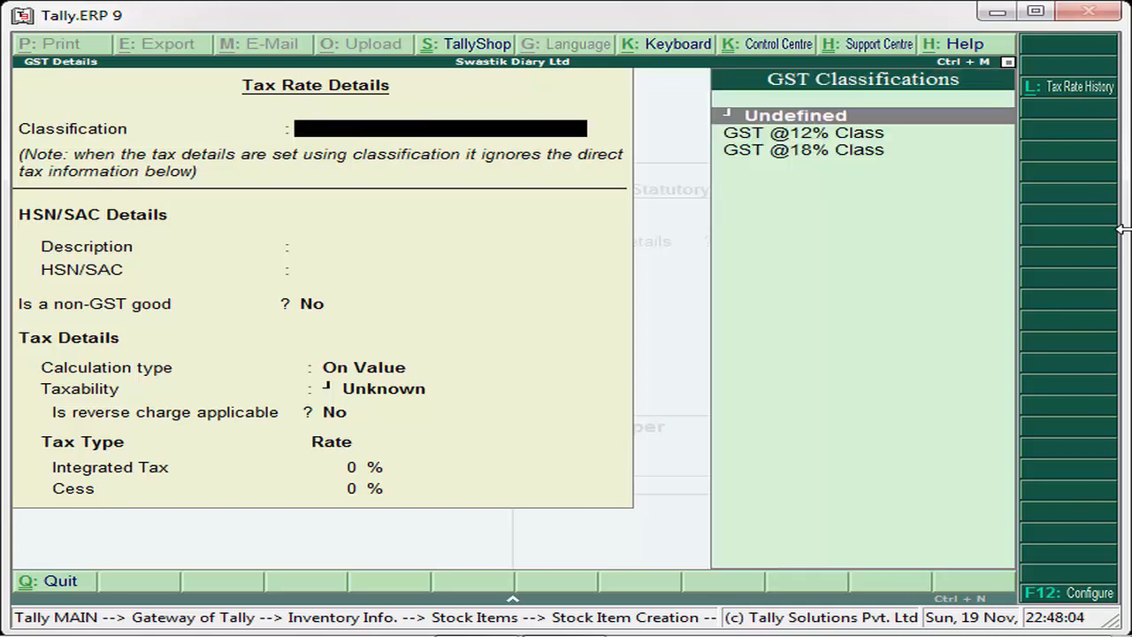
key("Escape")
key("Return")
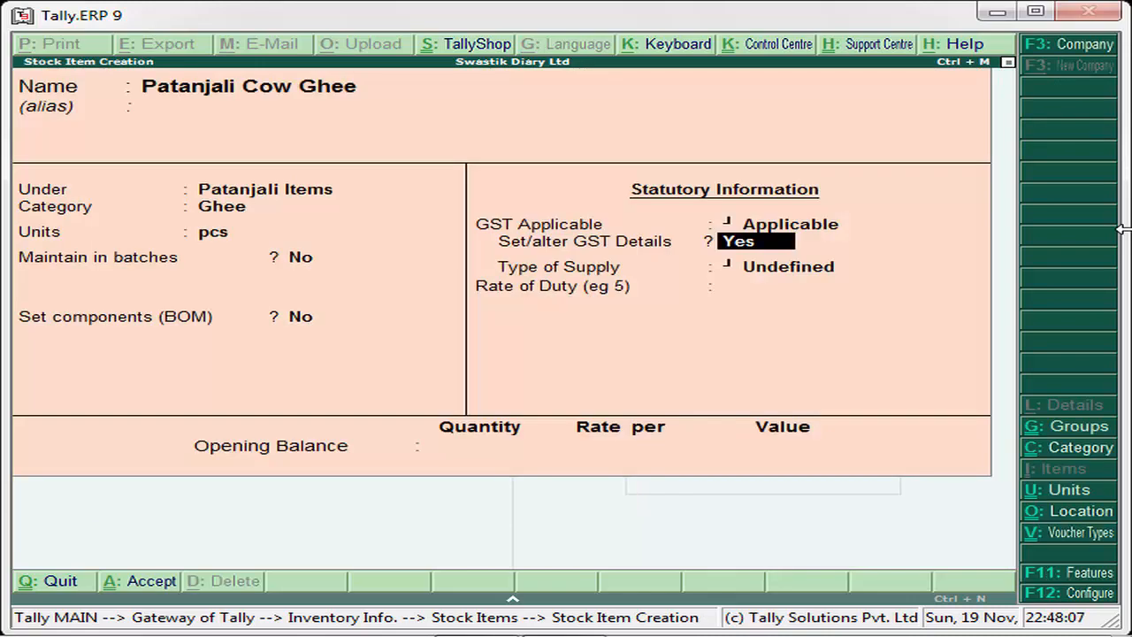
type("n")
key("Return")
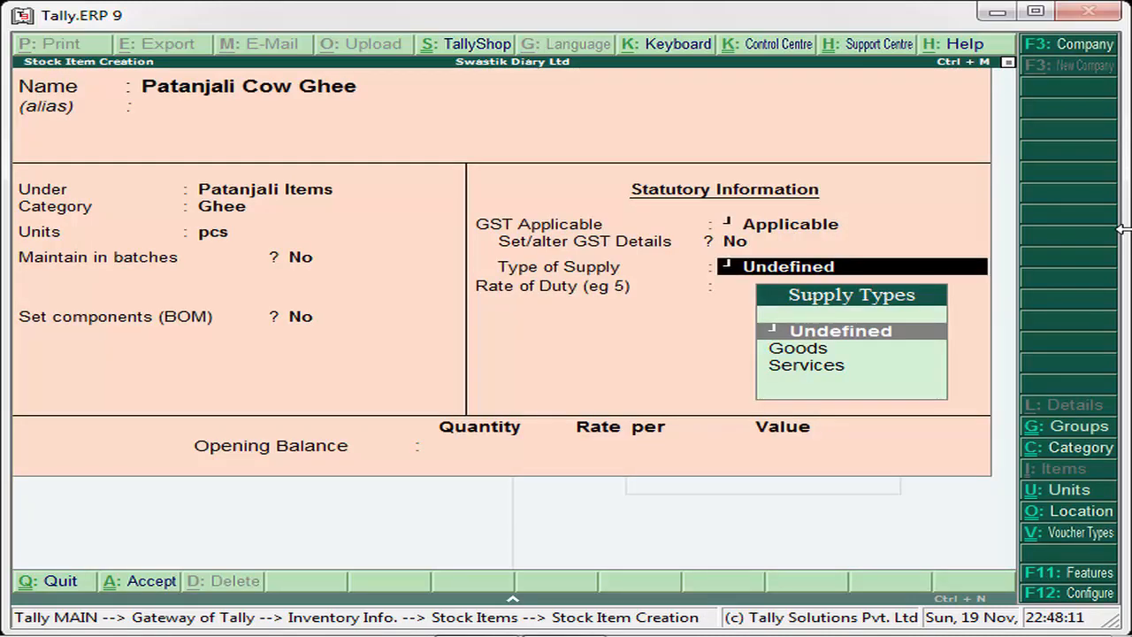
- Open the Patanjali Items stock group for alteration from the item's Under field and check the classification in its GST details
key("BackSpace")
key("BackSpace")
key("BackSpace")
key("BackSpace")
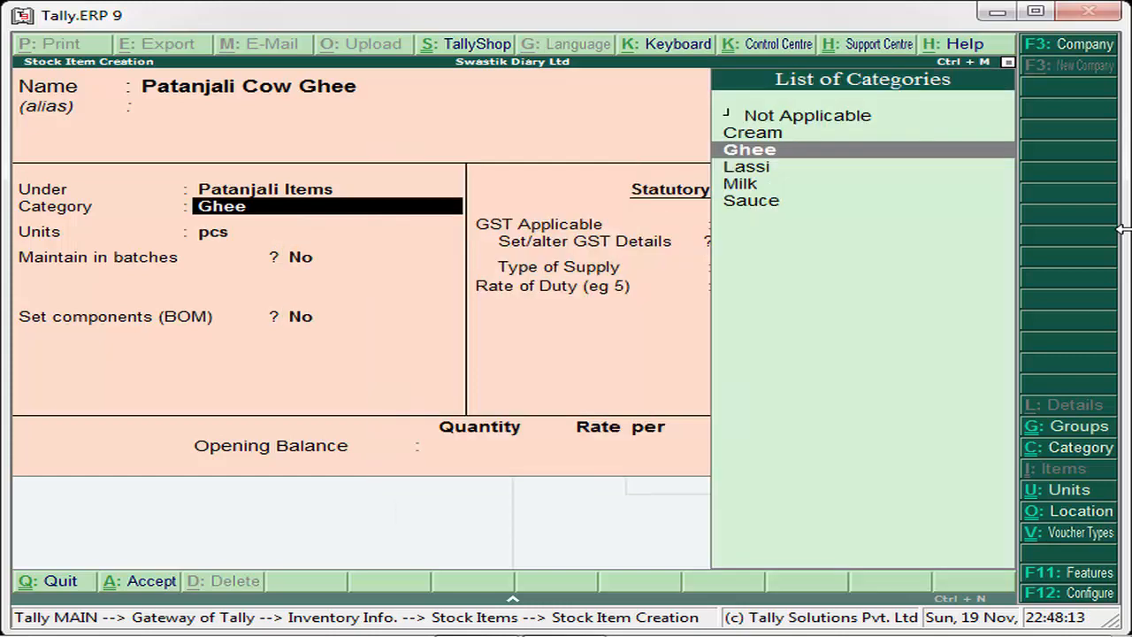
key("BackSpace")
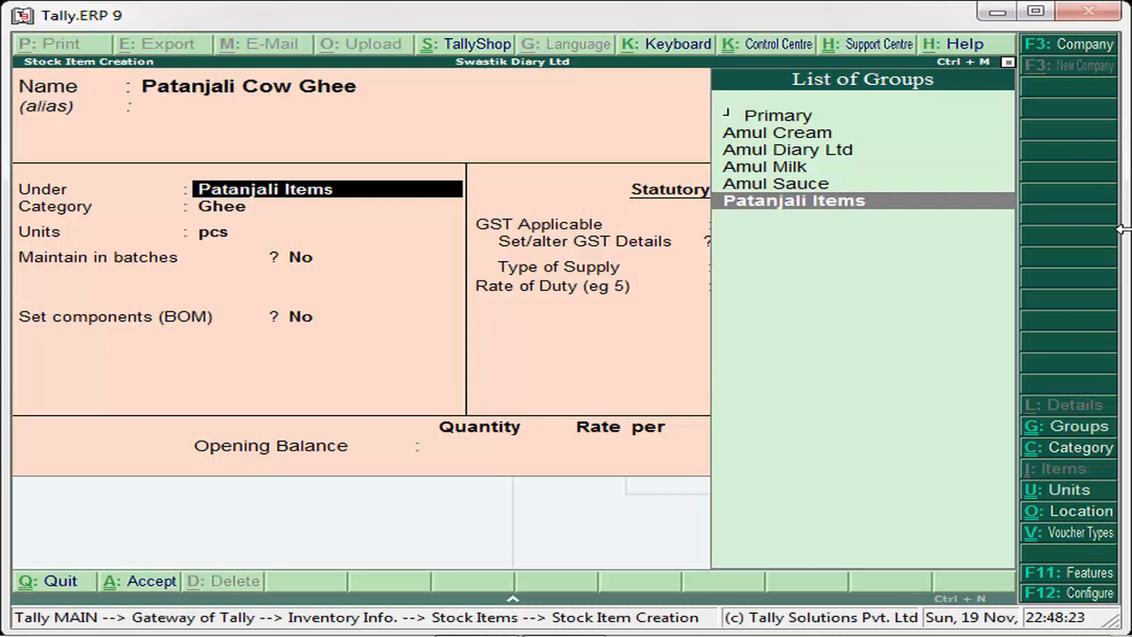
key("ctrl+Return")
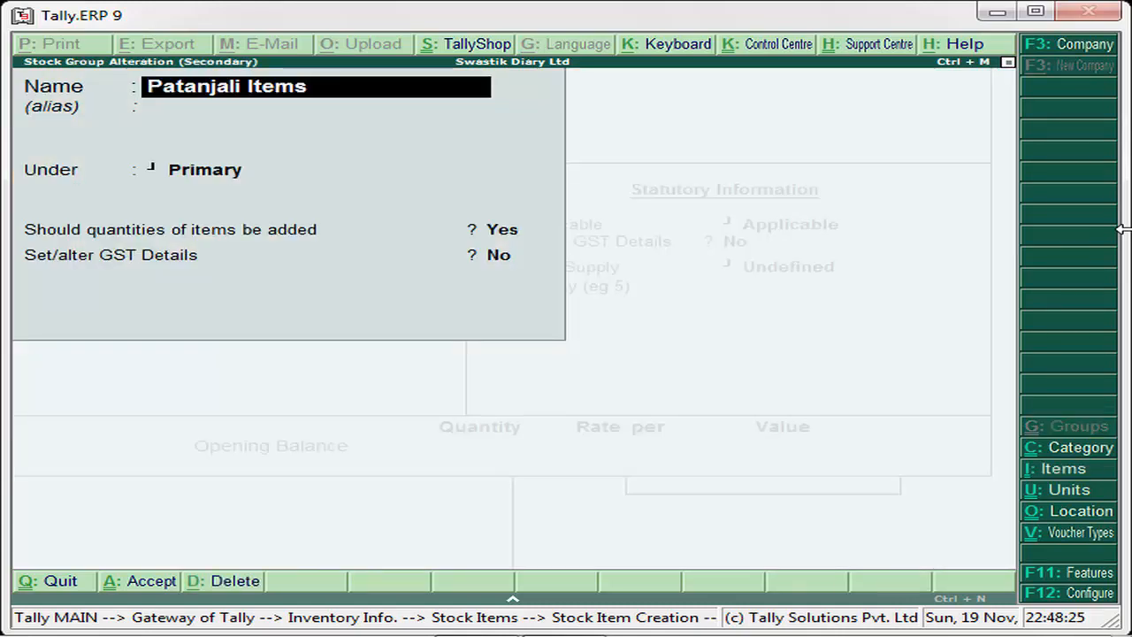
key("Return")
key("Return")
key("Return")
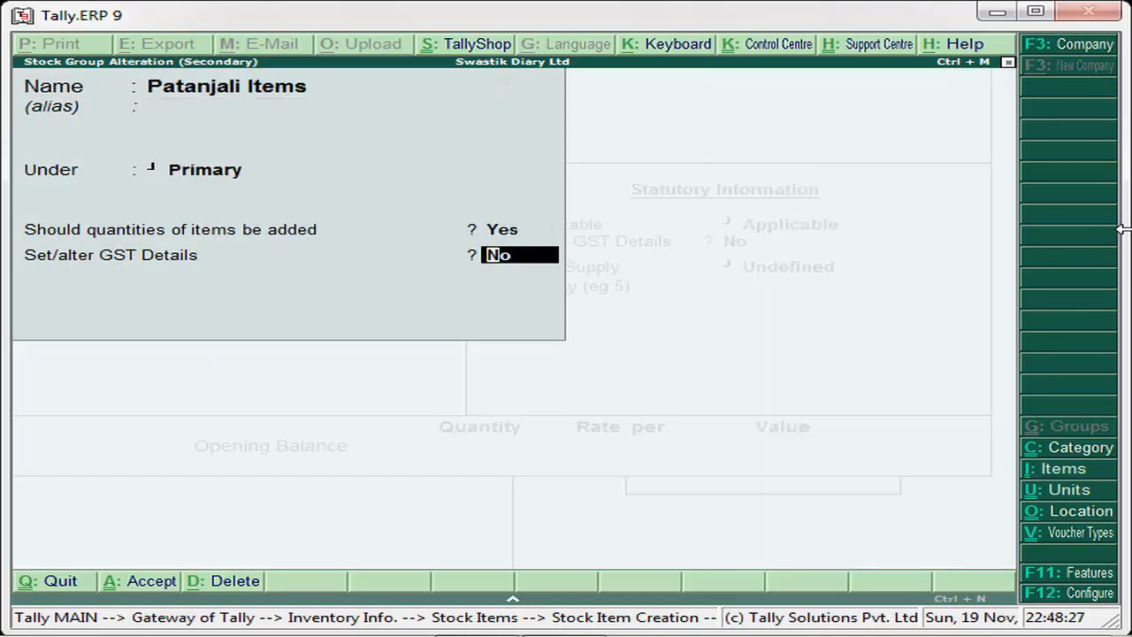
type("y")
key("Return")
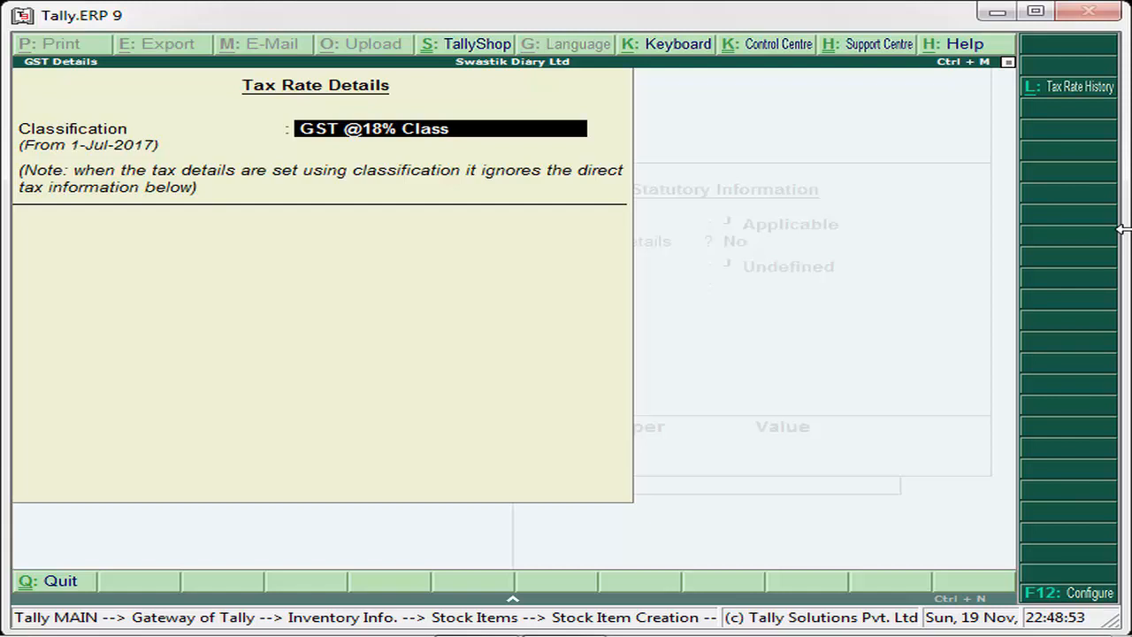
key("Return")
key("Return")
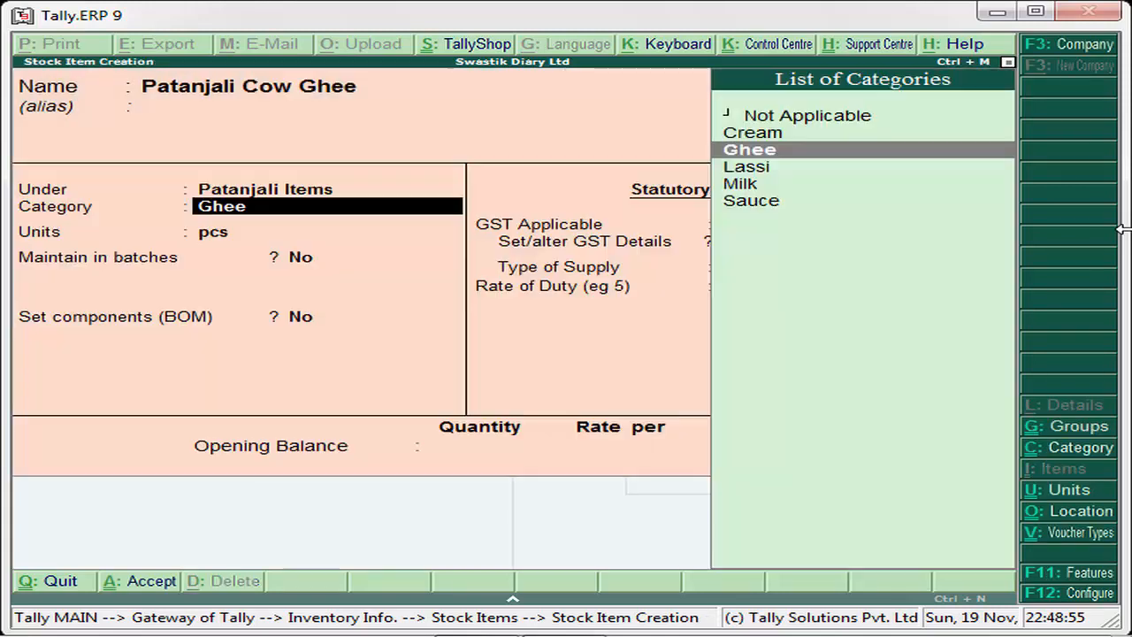
- Open the GST details of Patanjali Cow Ghee to view the available classifications, and quit them without choosing one
key("BackSpace")
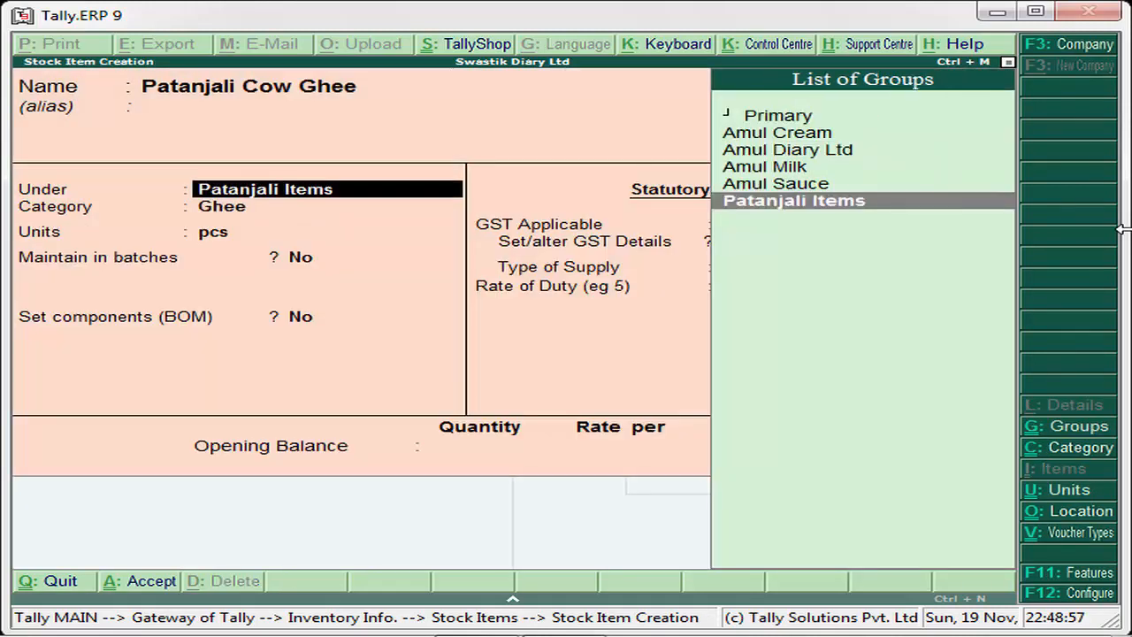
key("Return")
key("Return")
key("Return")
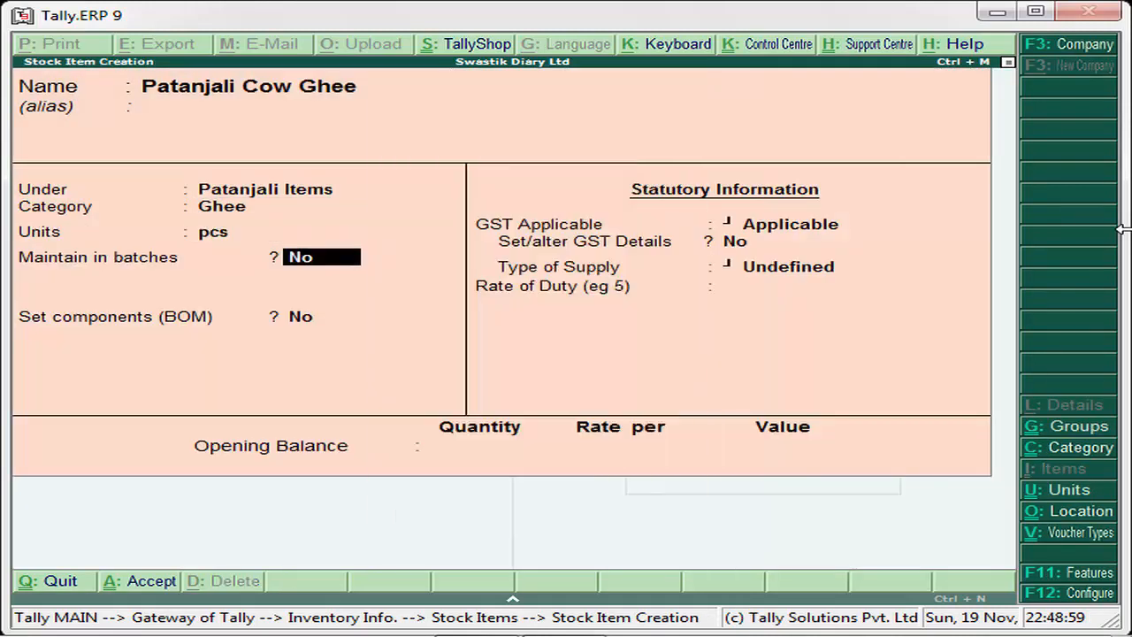
key("Return")
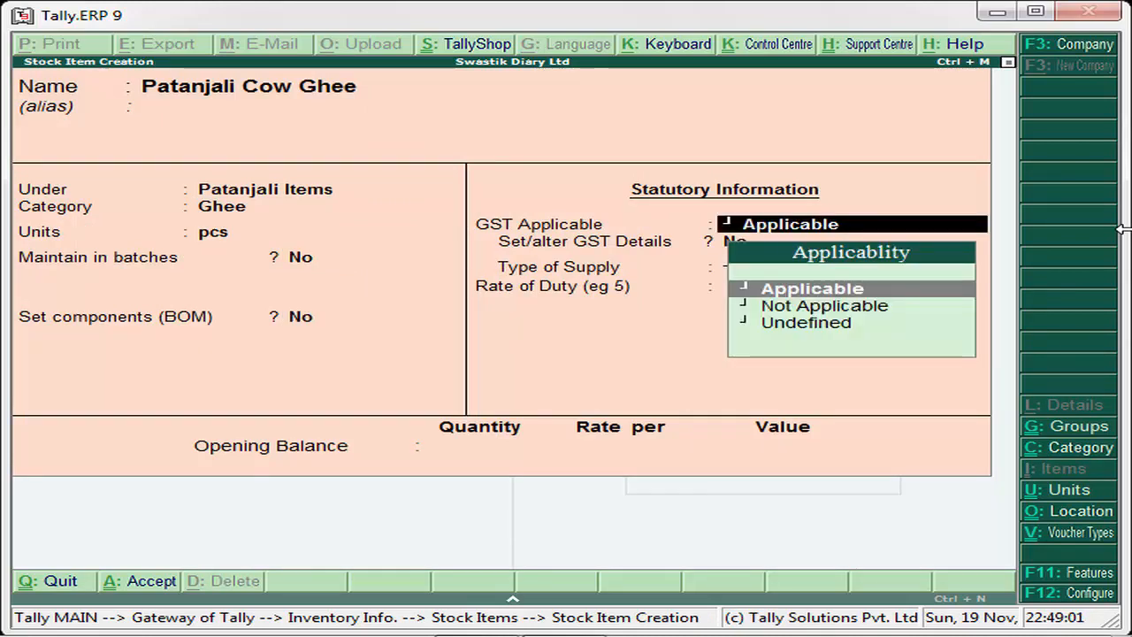
key("Return")
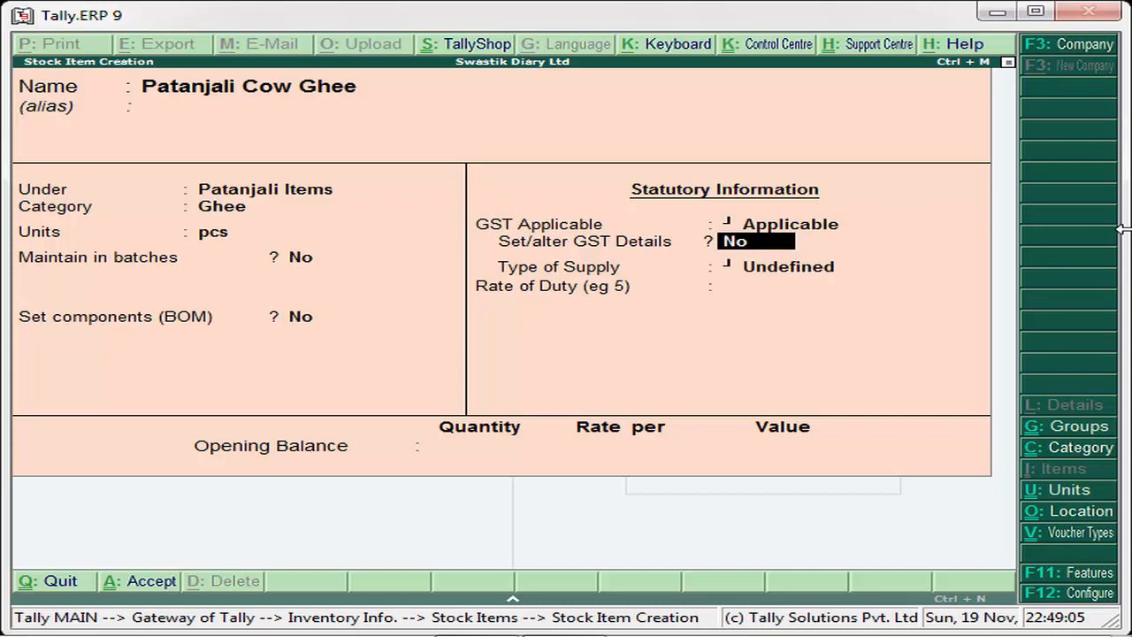
type("y")
key("Return")
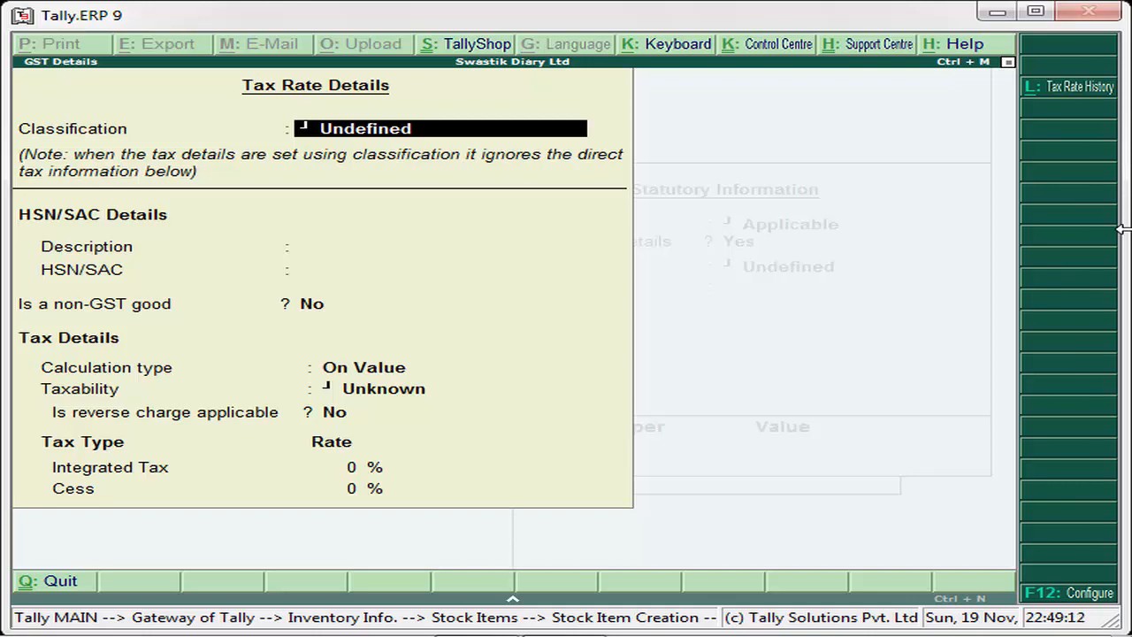
key("Escape")
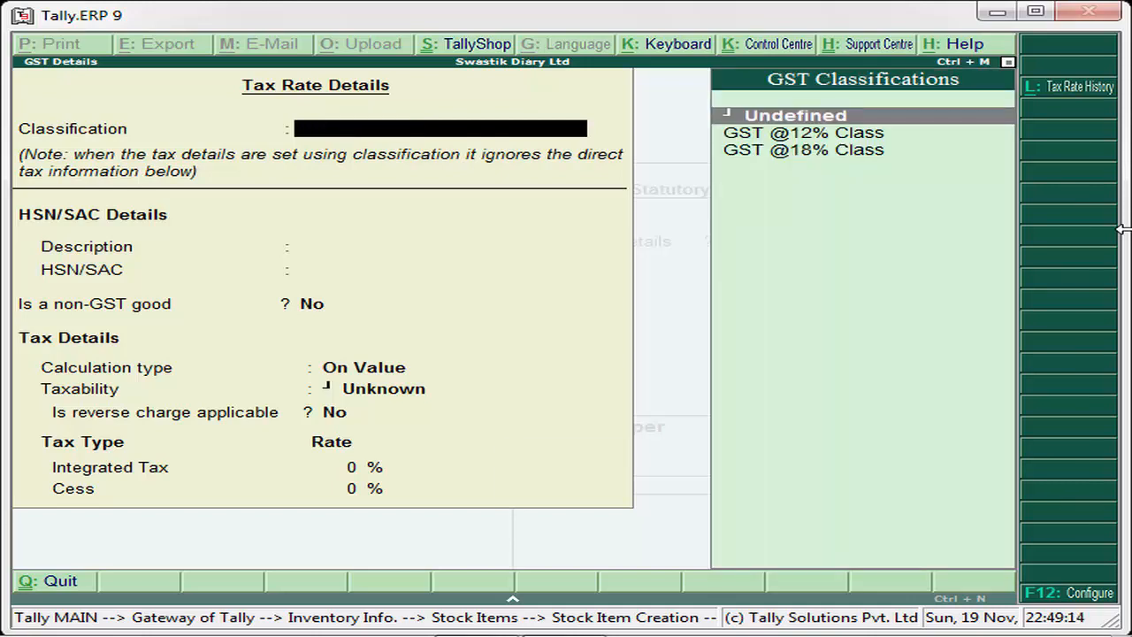
key("Escape")
key("Return")
key("BackSpace")
key("BackSpace")
key("BackSpace")
key("BackSpace")
key("BackSpace")
key("BackSpace")
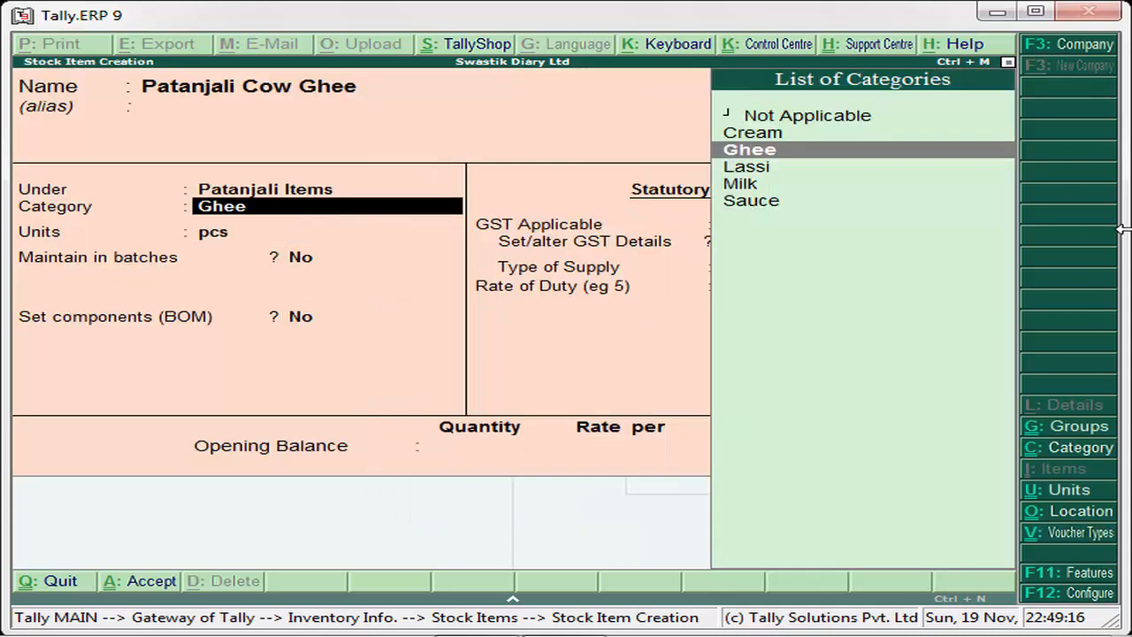
key("Return")
key("Return")
key("Return")
key("BackSpace")
key("BackSpace")
key("BackSpace")
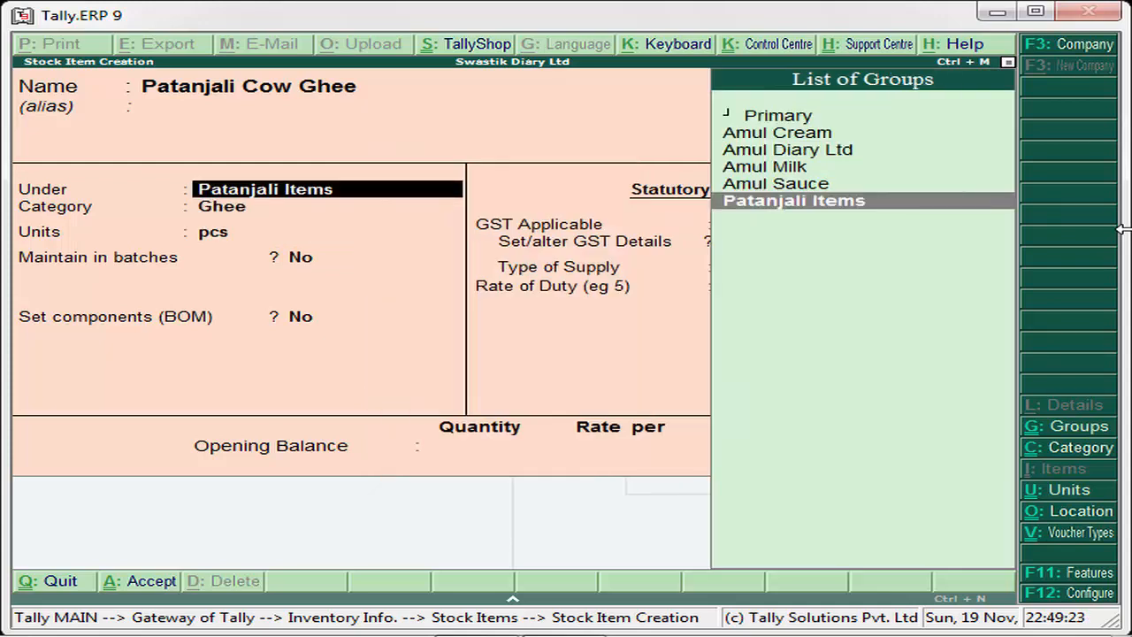
- Keep Patanjali Cow Ghee under Patanjali Items with category Ghee, units pcs, batches and components at No, and GST as Applicable
key("Return")
key("Return")
key("Return")
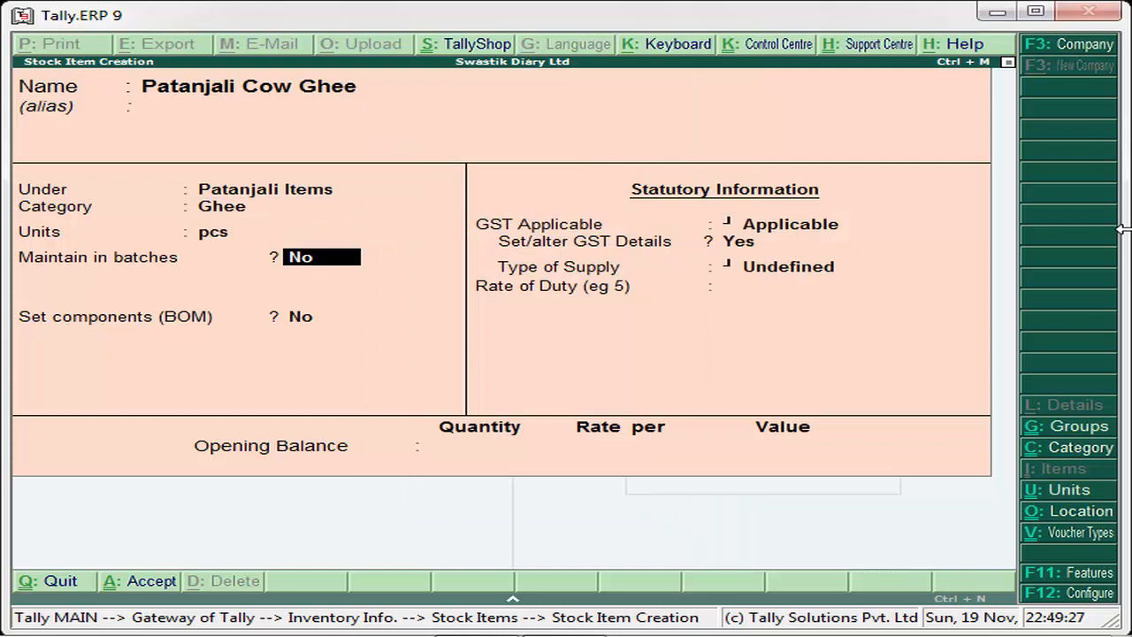
key("Return")
key("Return")
key("Return")
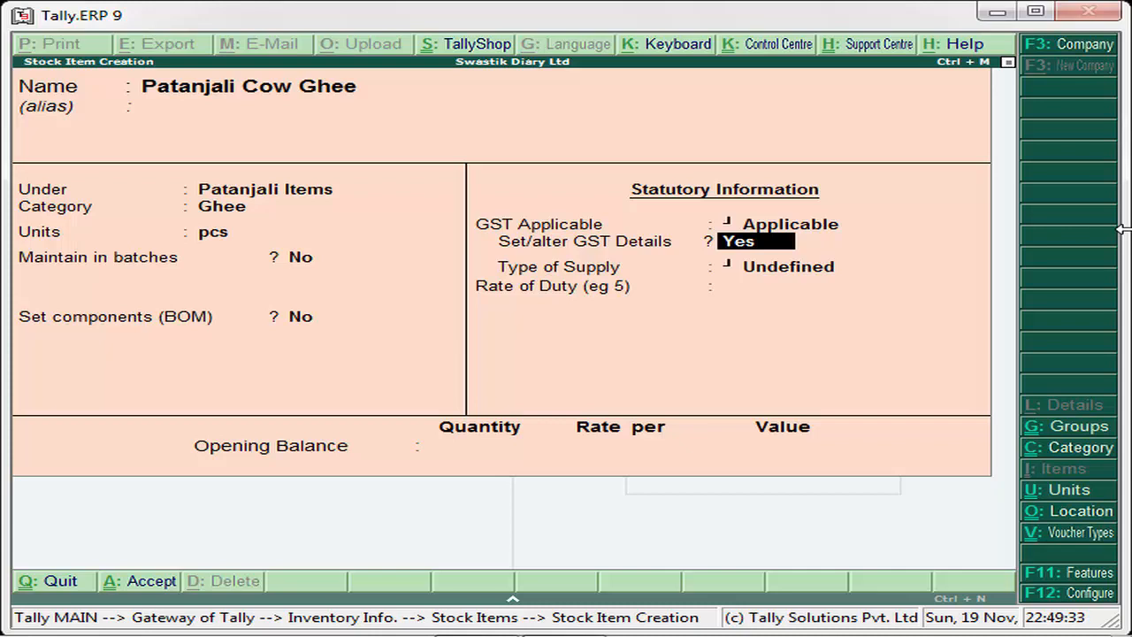
key("Return")
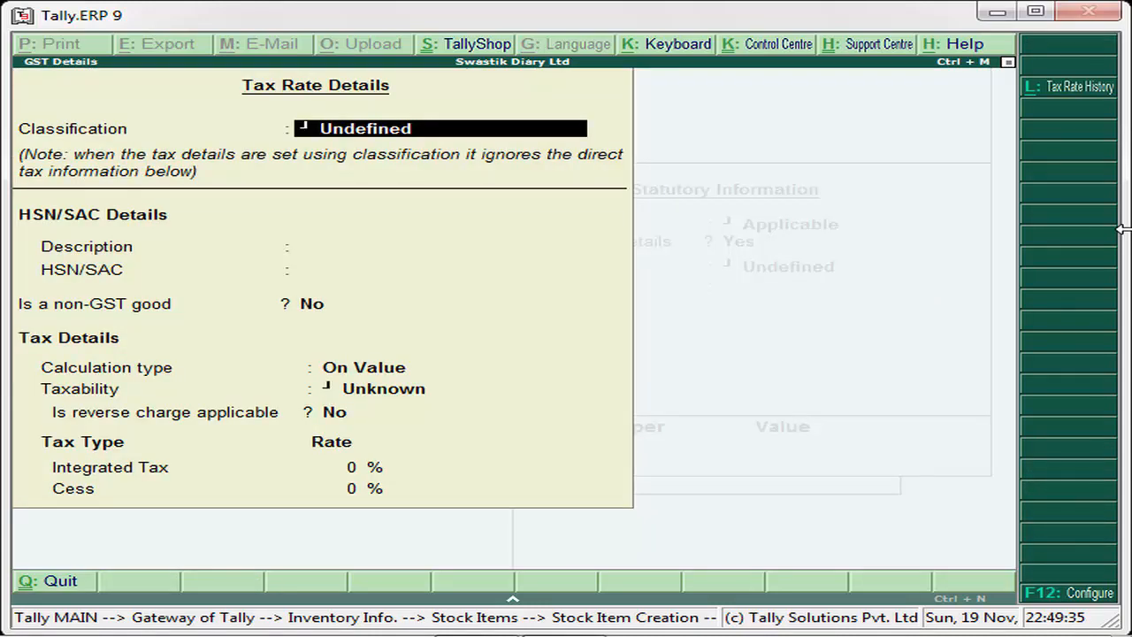
key("Escape")
type("y")
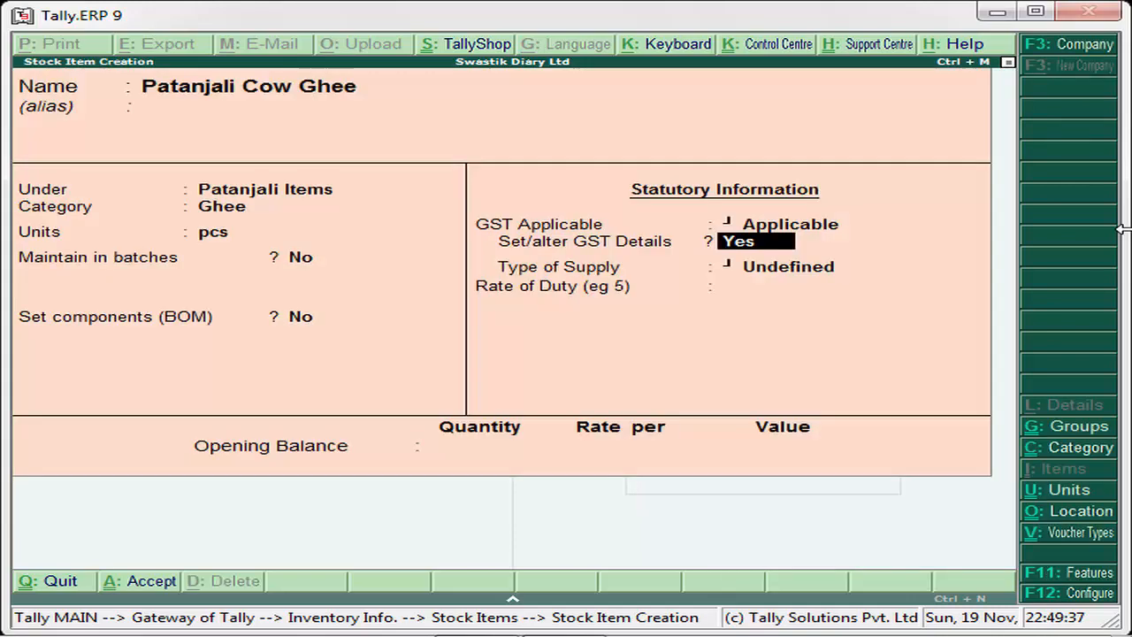
type("n")
- Turn Set/alter GST Details to No, set the type of supply to Goods, and save the Patanjali Cow Ghee item
key("Return")
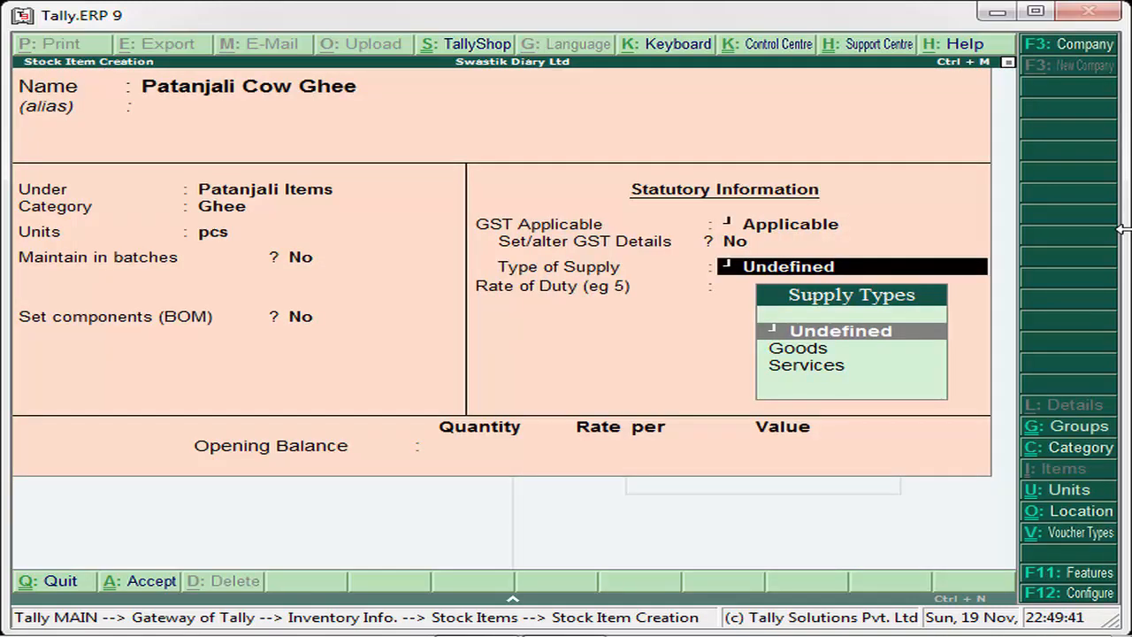
key("Down")
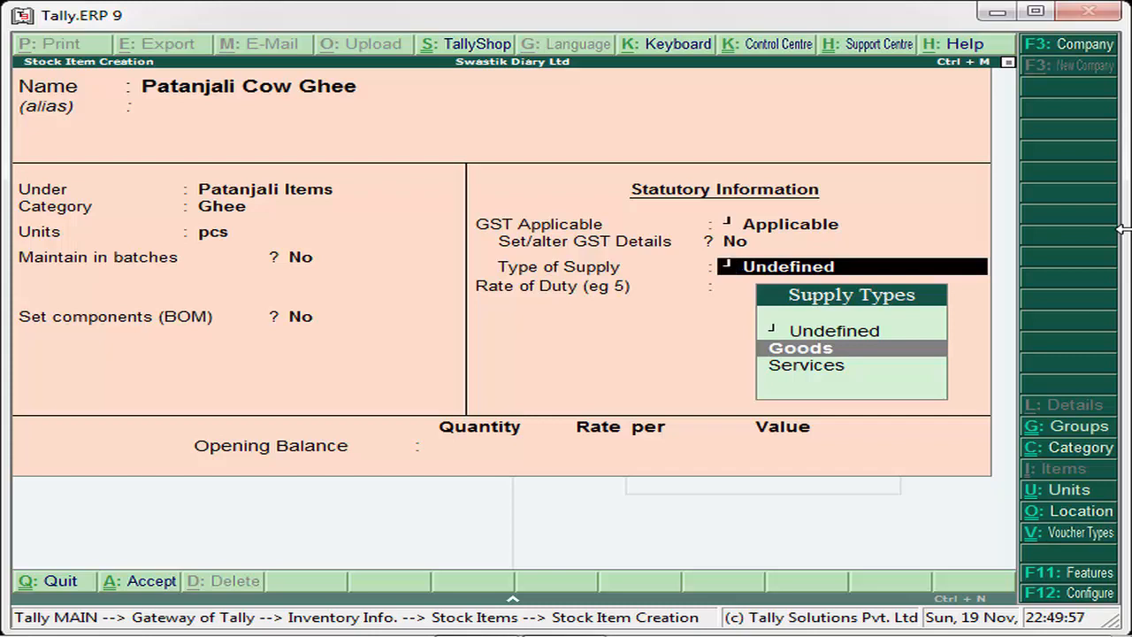
key("Return")
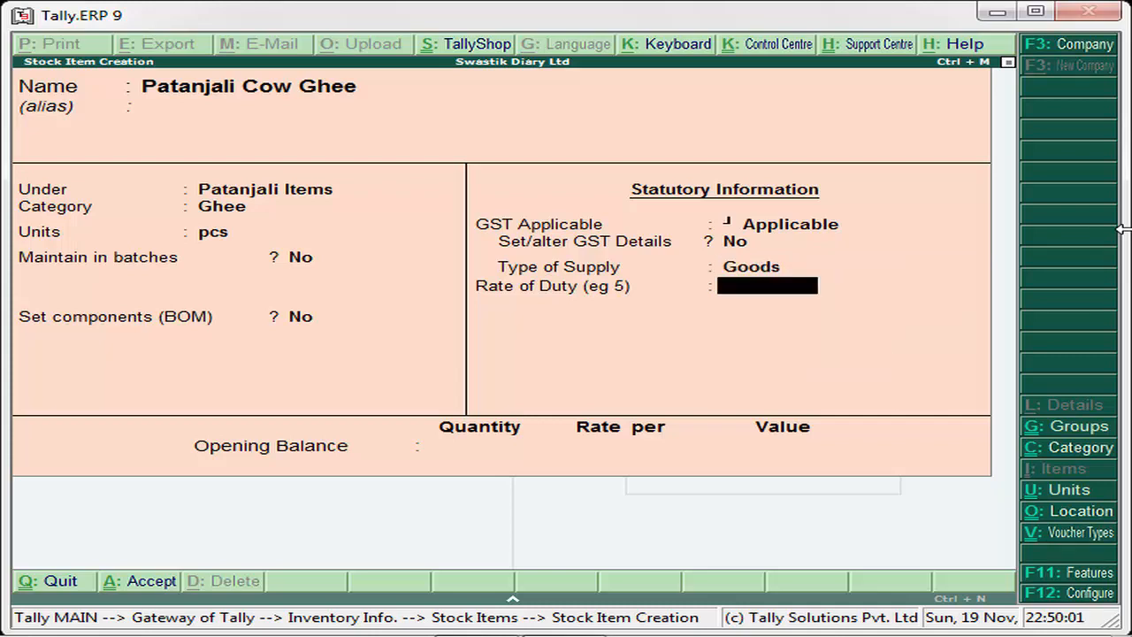
key("Return")
key("Return")
key("Return")
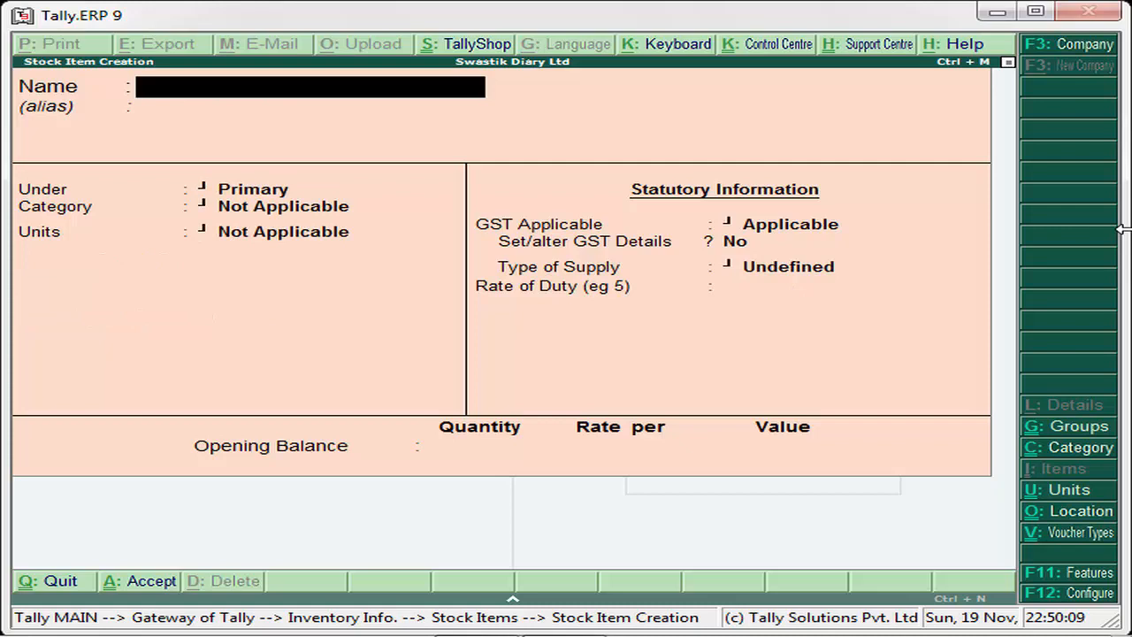
- Name the new stock item Patajali Cream and leave its alias blank
type("Pataja")
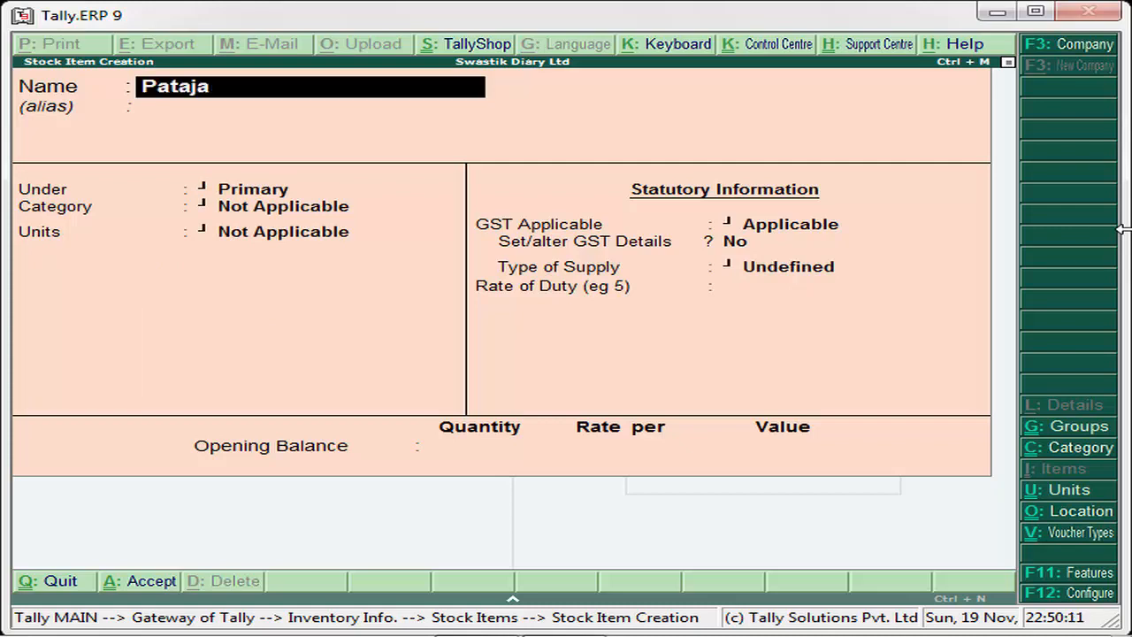
type("li Cre")
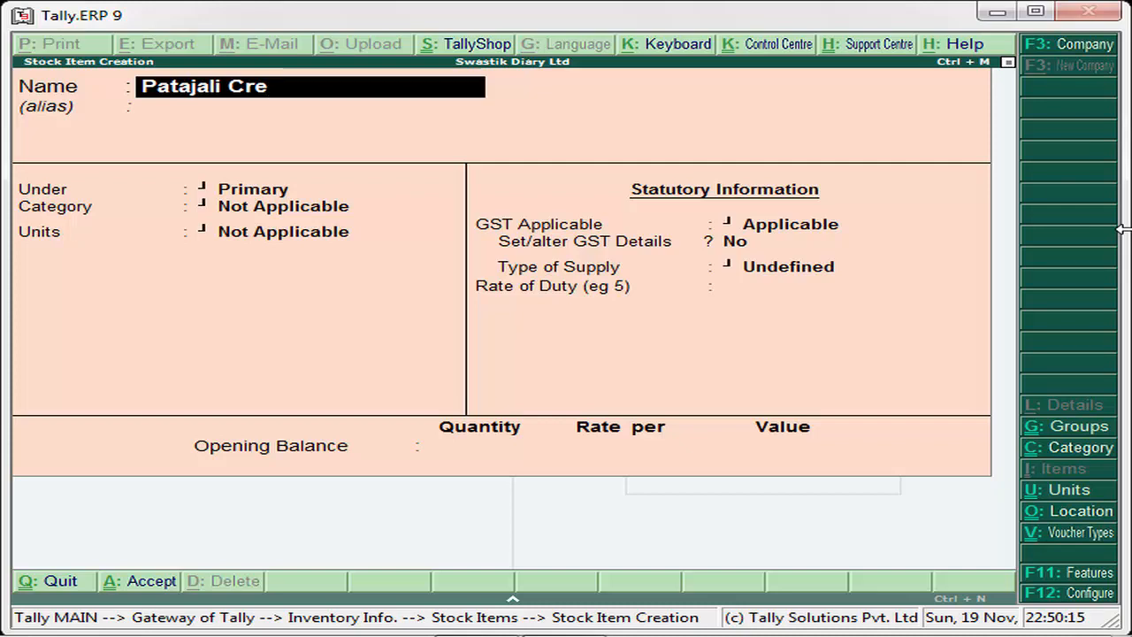
type("am")
key("Return")
- Place Patajali Cream under the Patanjali Items group and assign it the Cream category
key("Return")
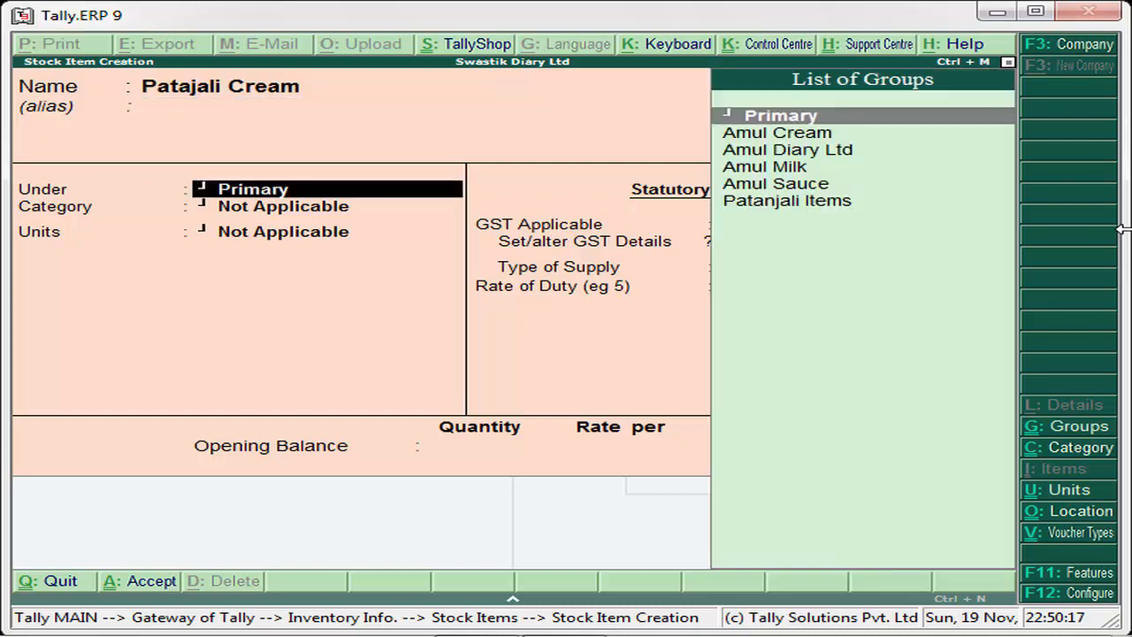
key("Down")
key("Down")
key("Down")
key("Down")
key("Down")
key("Return")
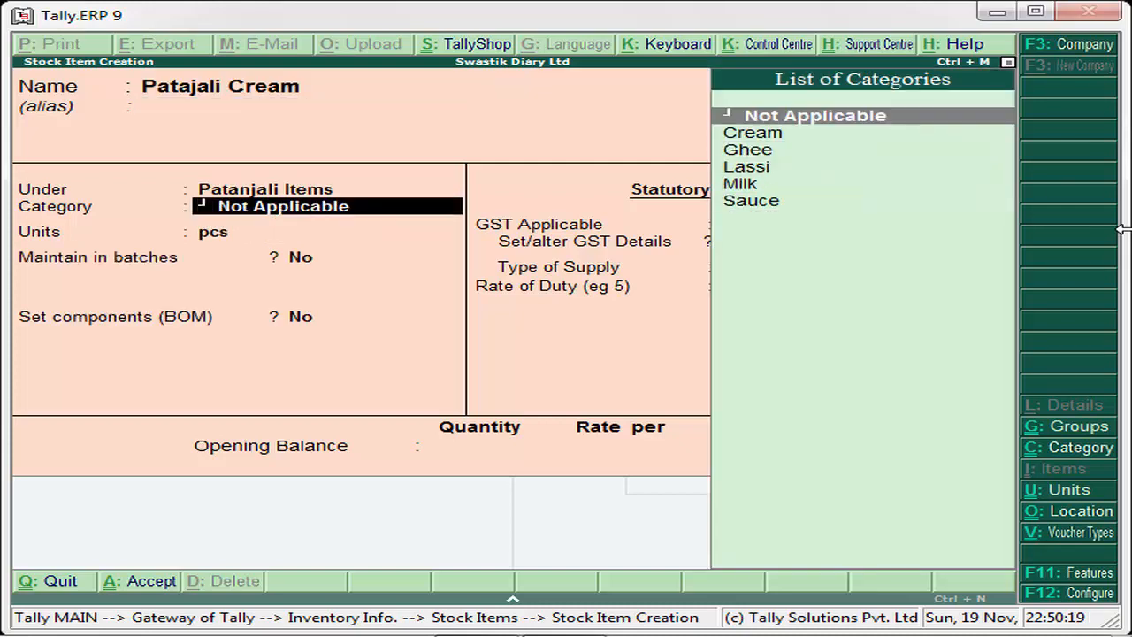
key("Down")
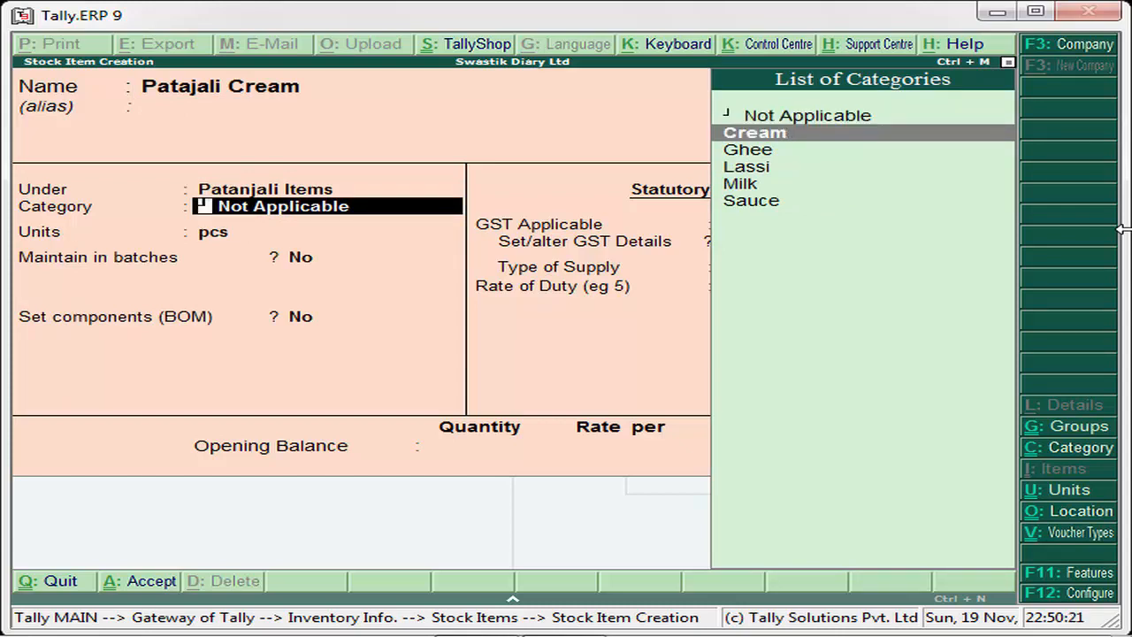
key("Return")
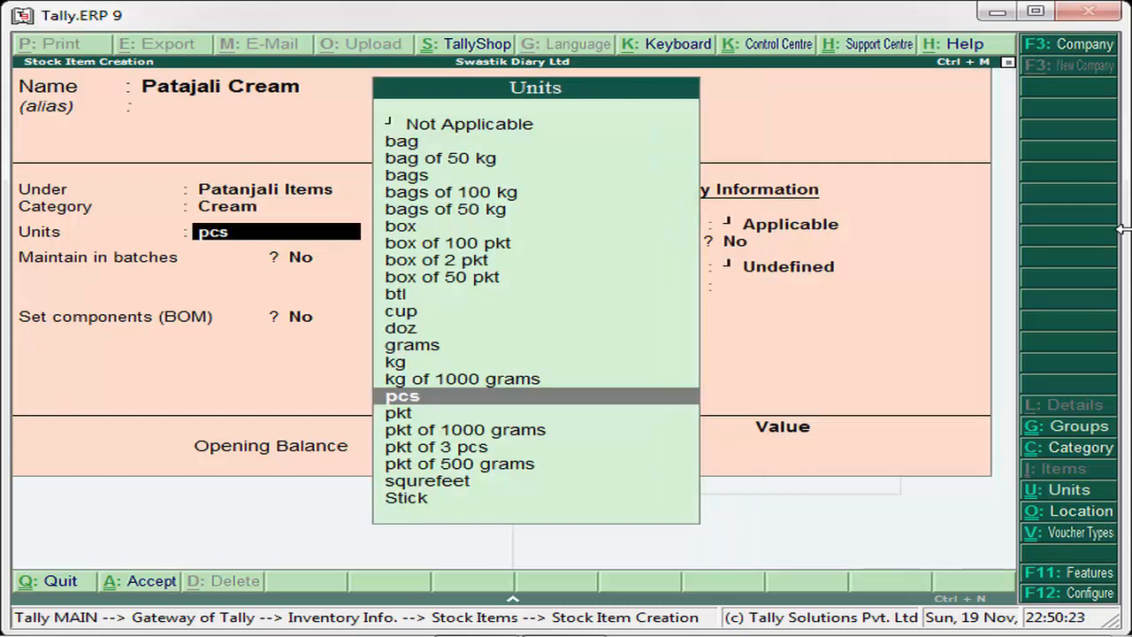
- Keep the cream item's units at pcs, batches and components at No, GST as Applicable, and Set/alter GST Details at No
key("Return")
key("Return")
key("Return")
key("Return")
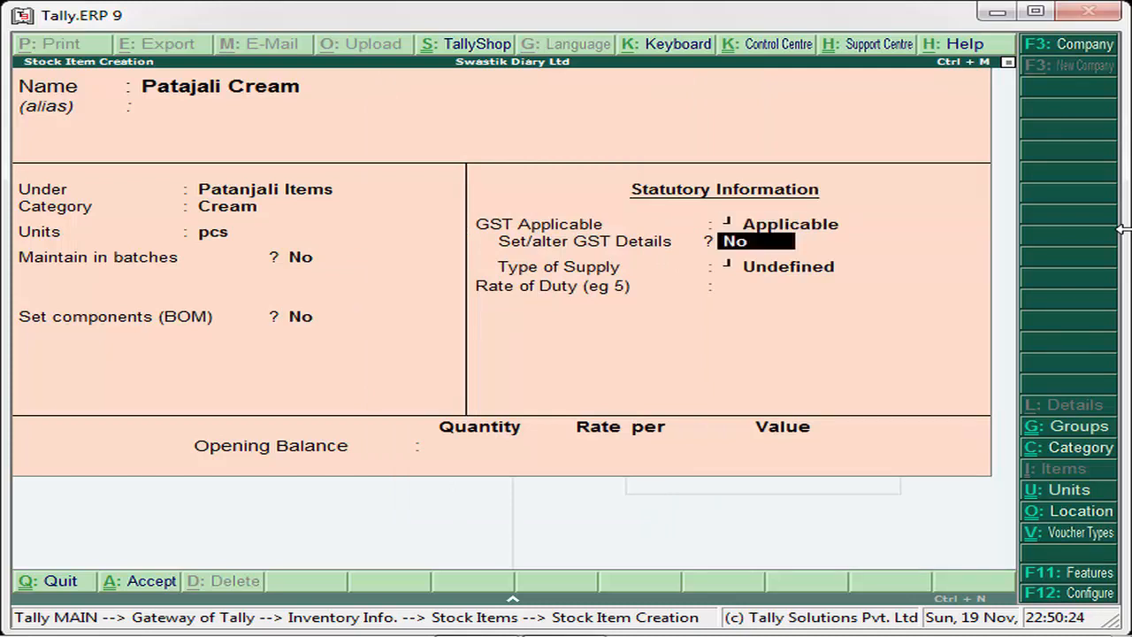
key("Return")
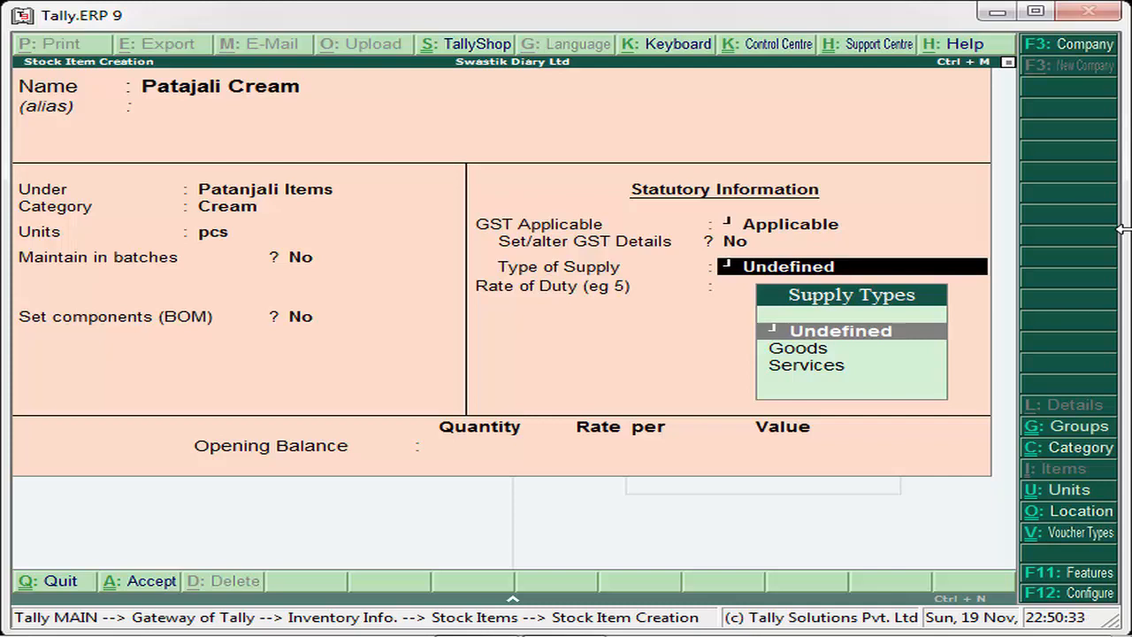
- Set the cream item's type of supply to Goods and save it without an opening balance
key("Down")
key("Return")
key("Return")
key("Return")
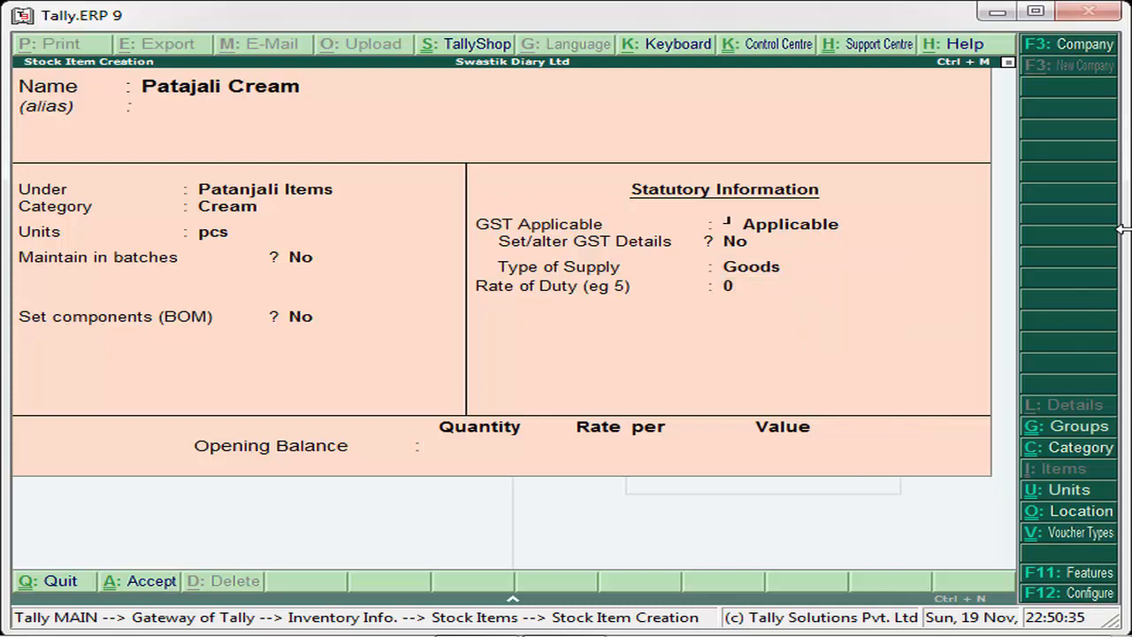
key("Return")
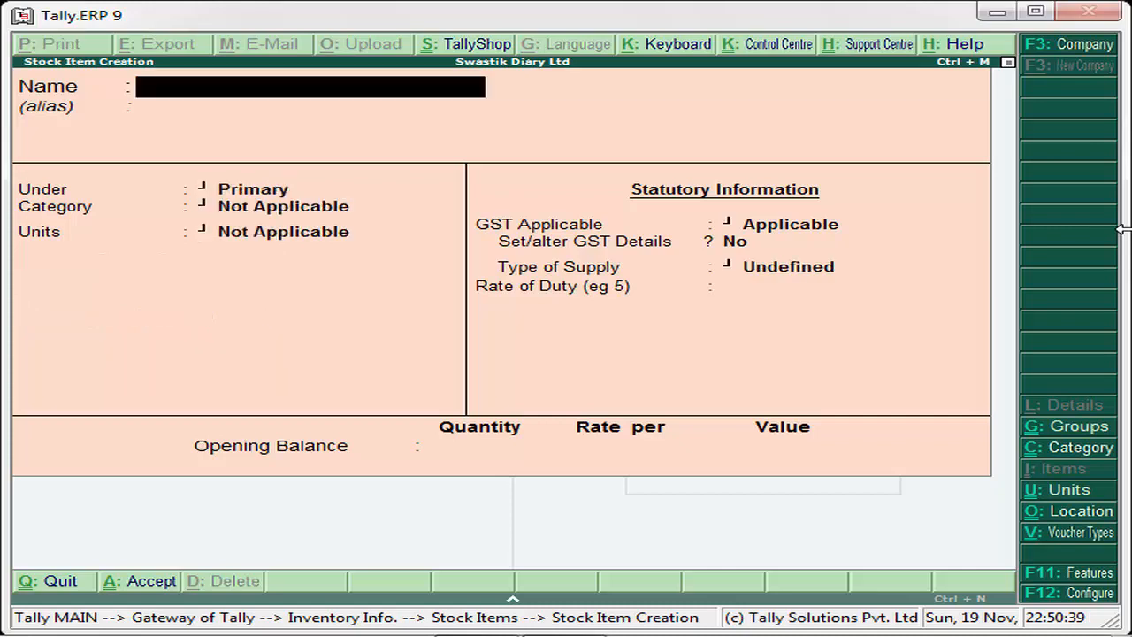
- Quit stock item creation and return to the Gateway of Tally
key("Escape")
key("y")
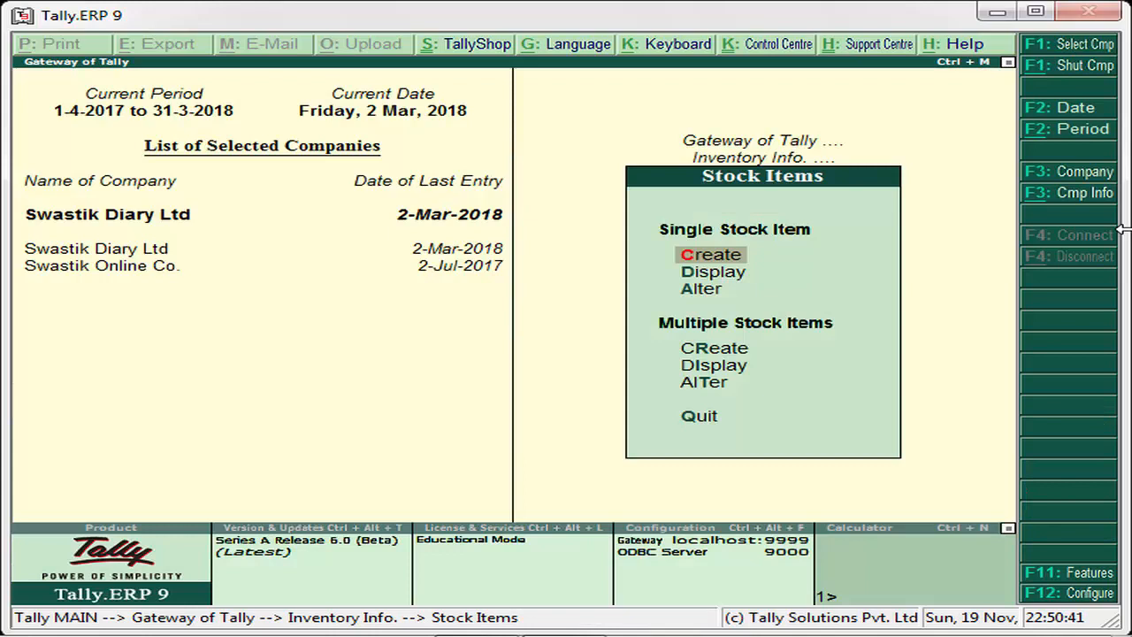
key("Escape")
key("Down")
key("Down")
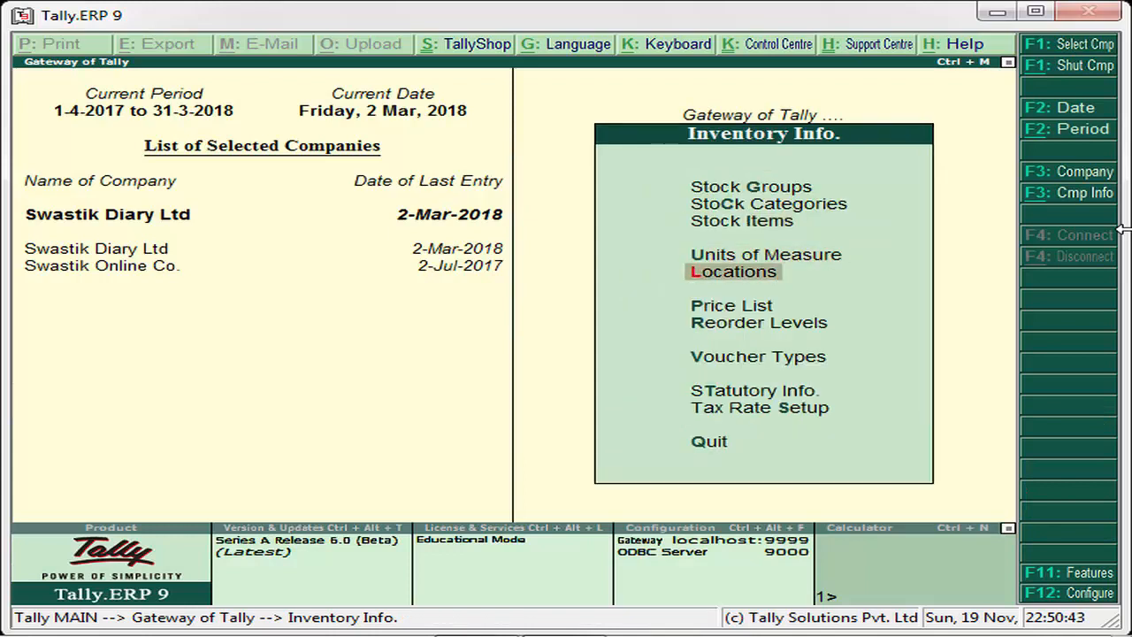
key("Down")
key("Down")
key("Down")
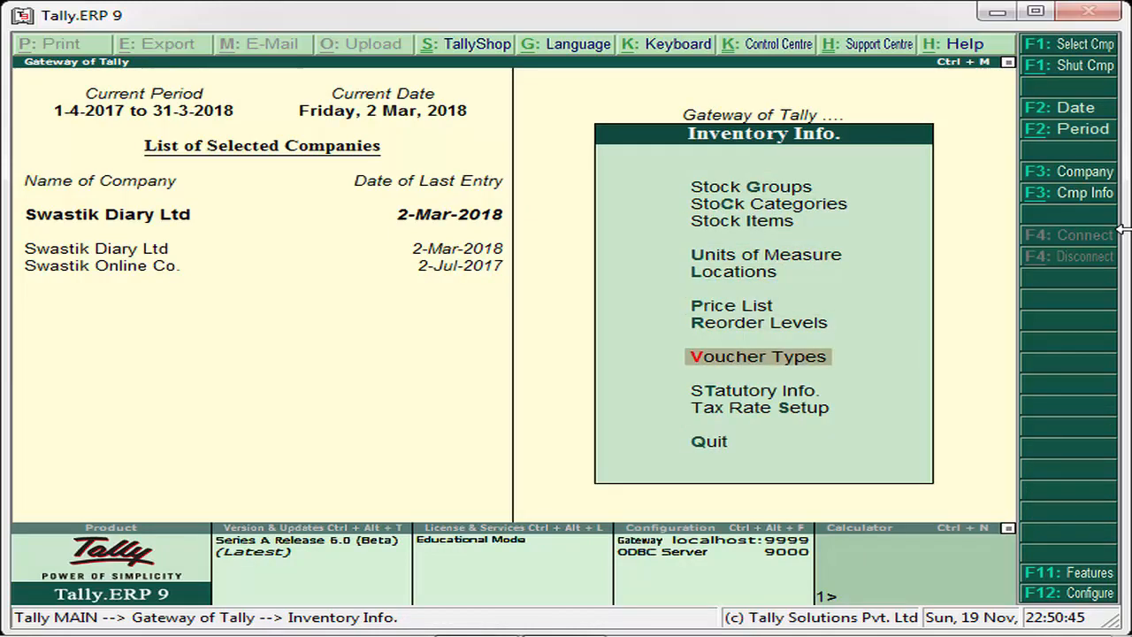
key("Escape")
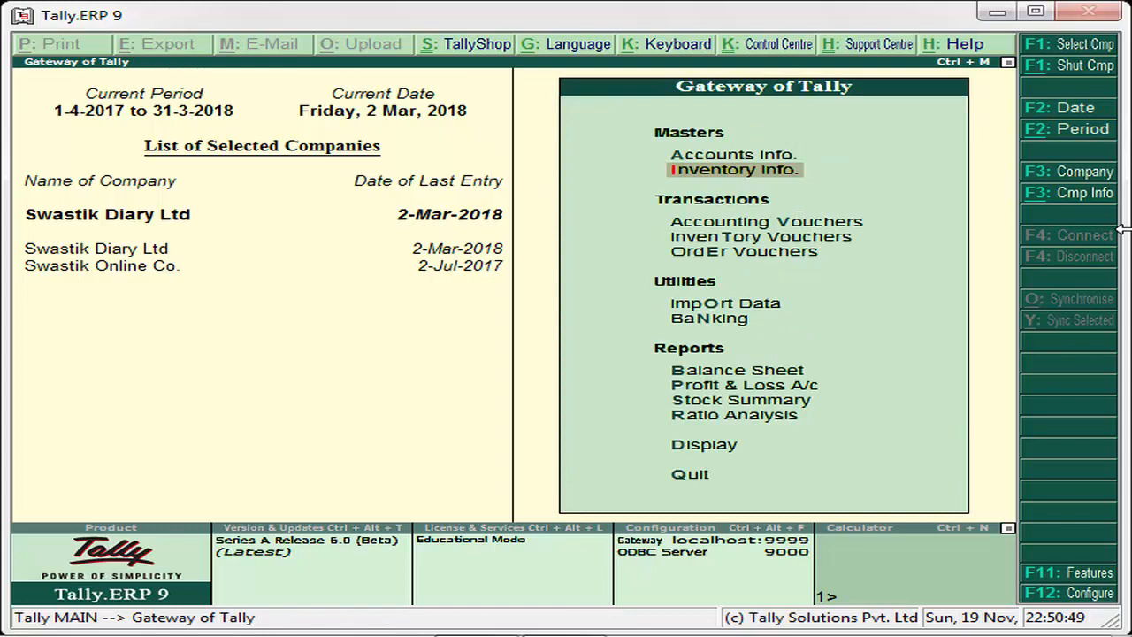
- Open the Display Menu from the Gateway of Tally
key("Down")
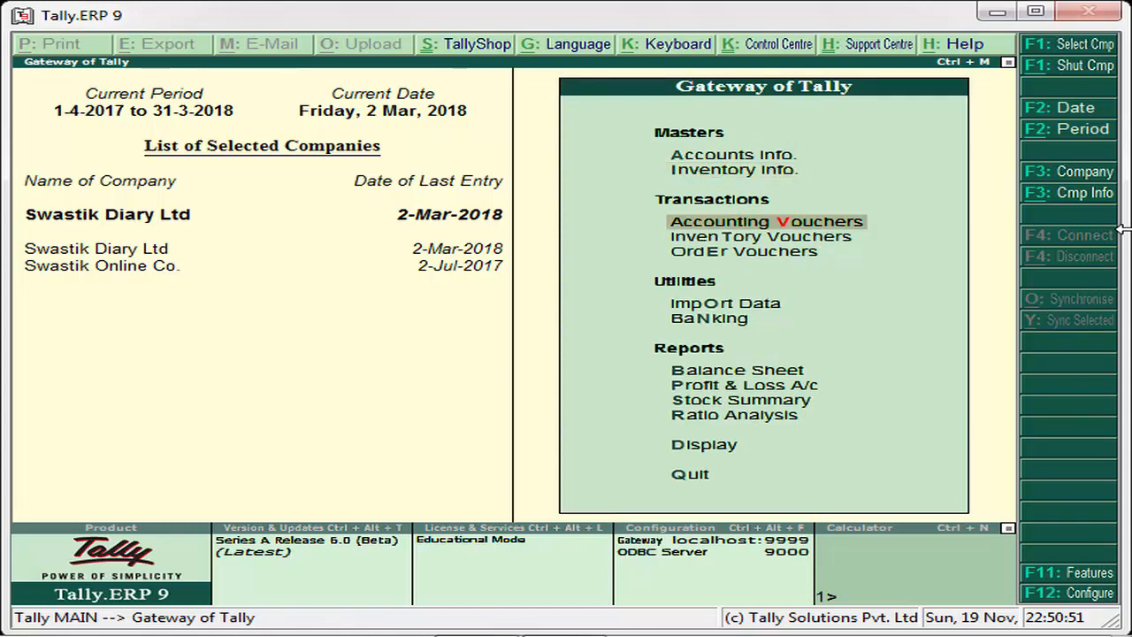
key("Down")
key("Down")
key("Down")
key("Down")
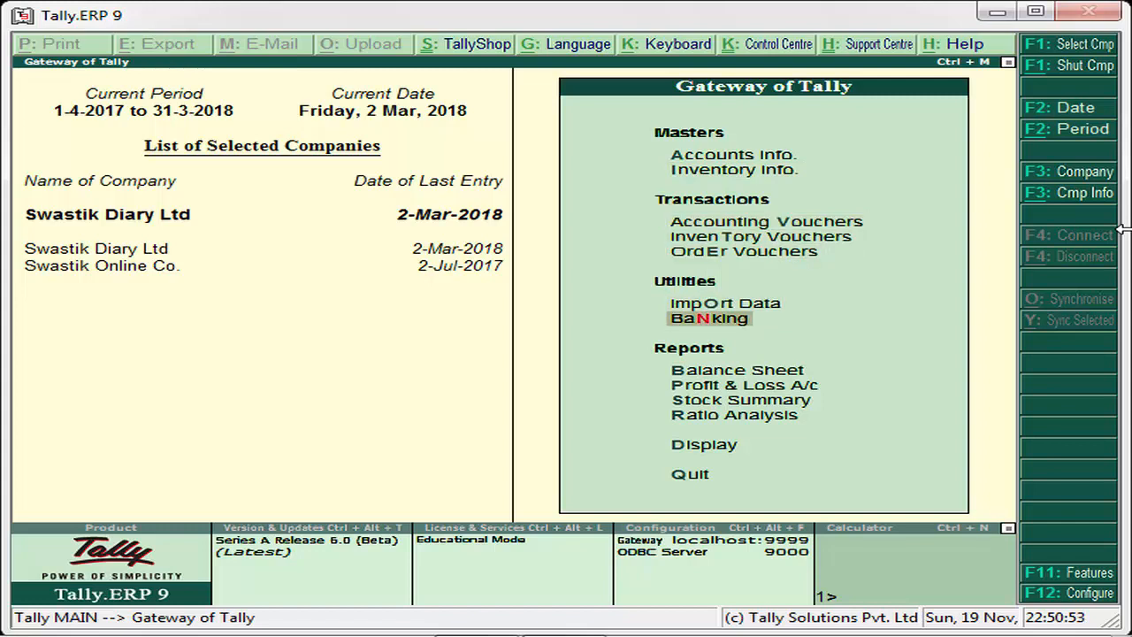
key("Down")
key("Down")
key("Down")
key("Down")
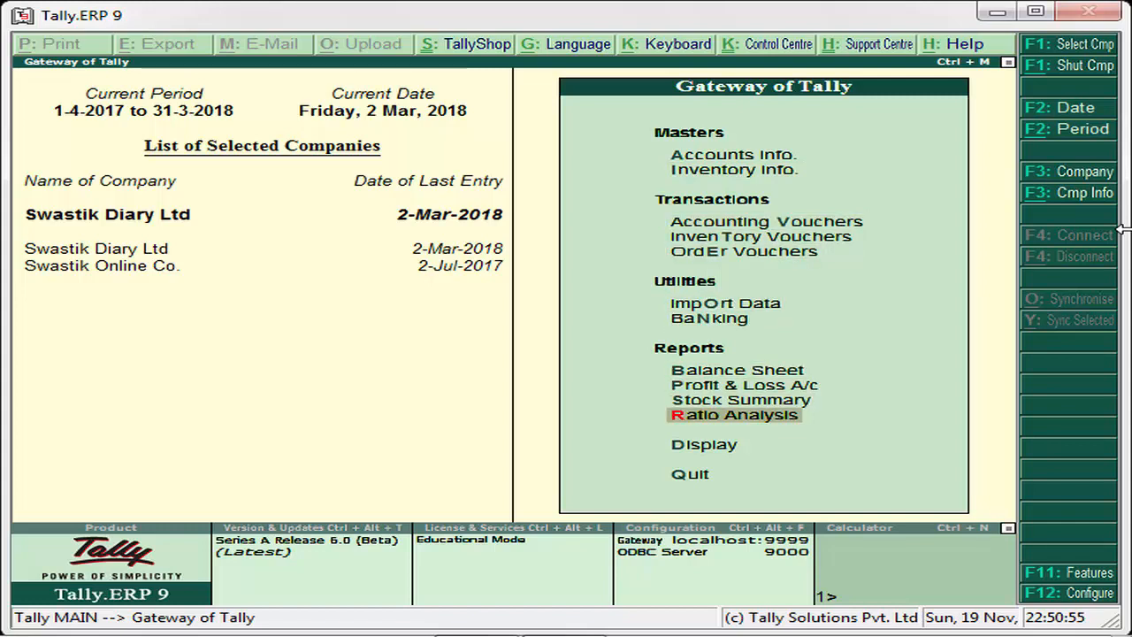
key("Down")
key("Return")
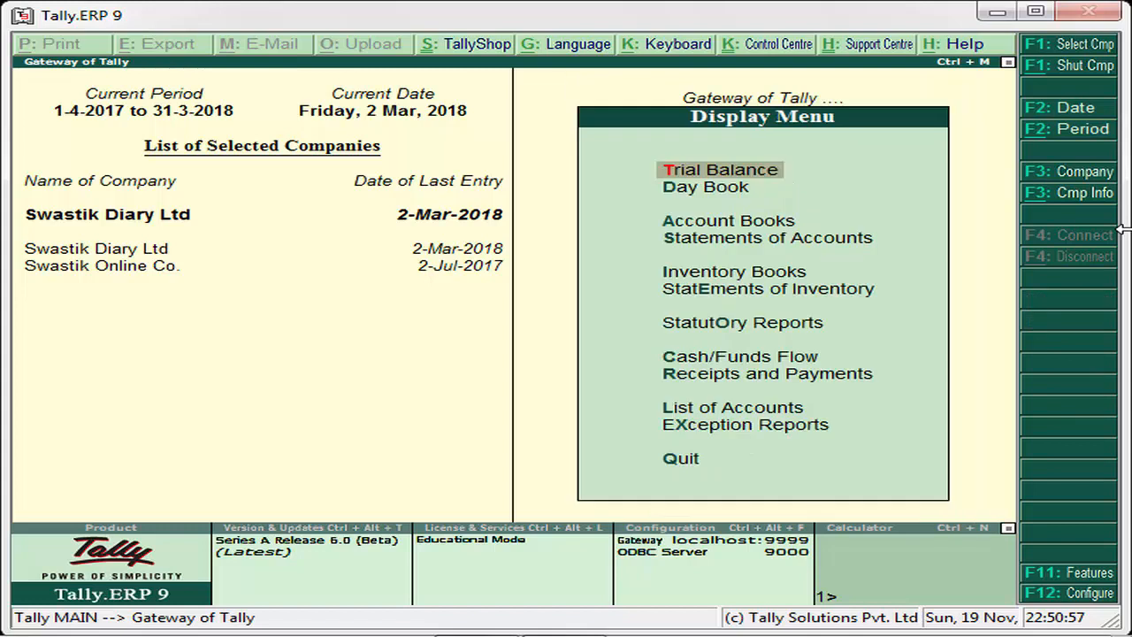
- Open the GST reports within the statutory reports
key("Down")
key("Down")
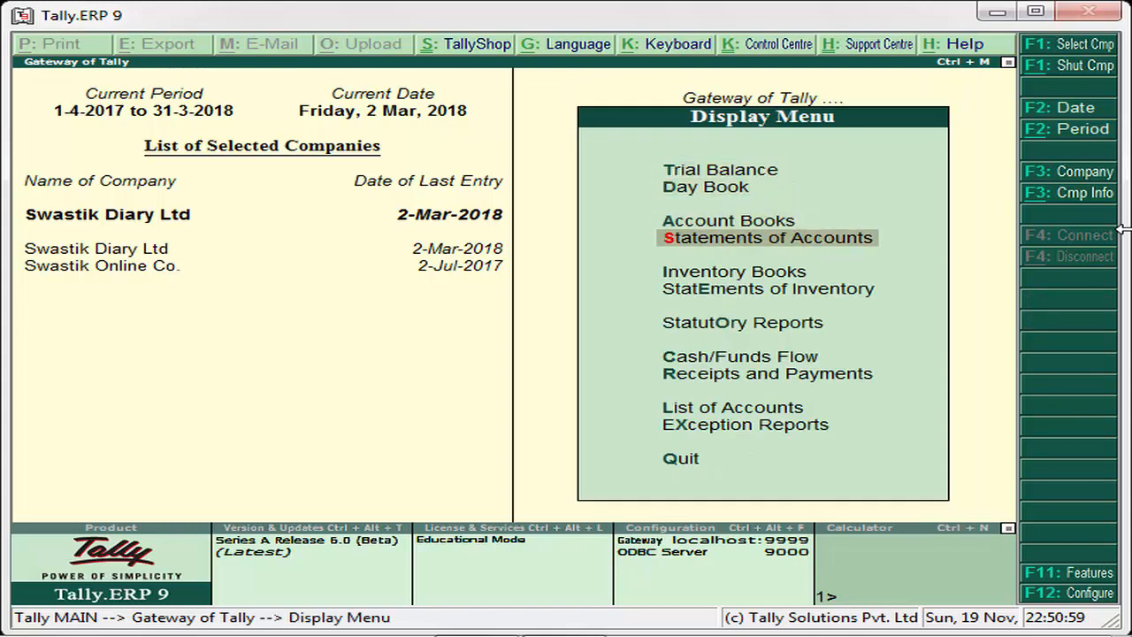
key("Down")
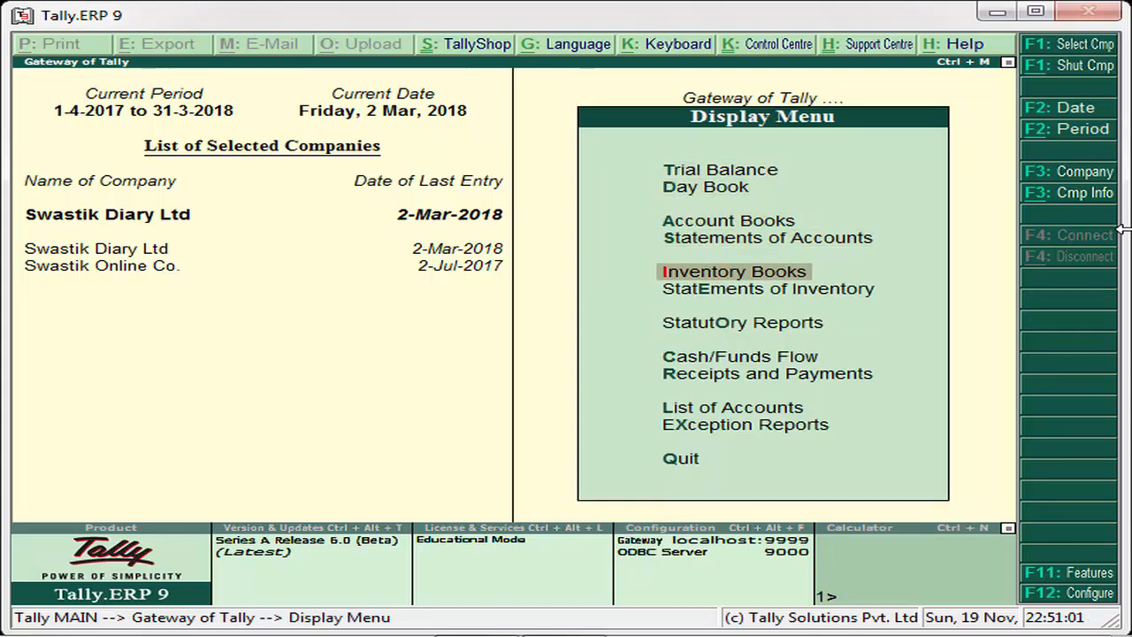
key("Down")
key("Down")
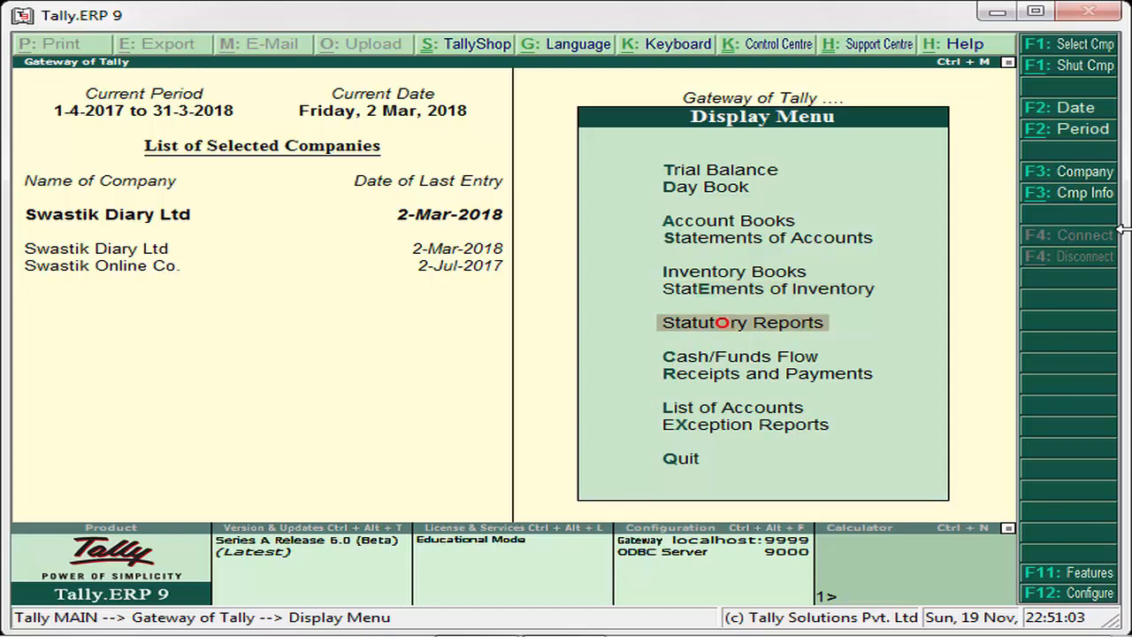
key("Return")
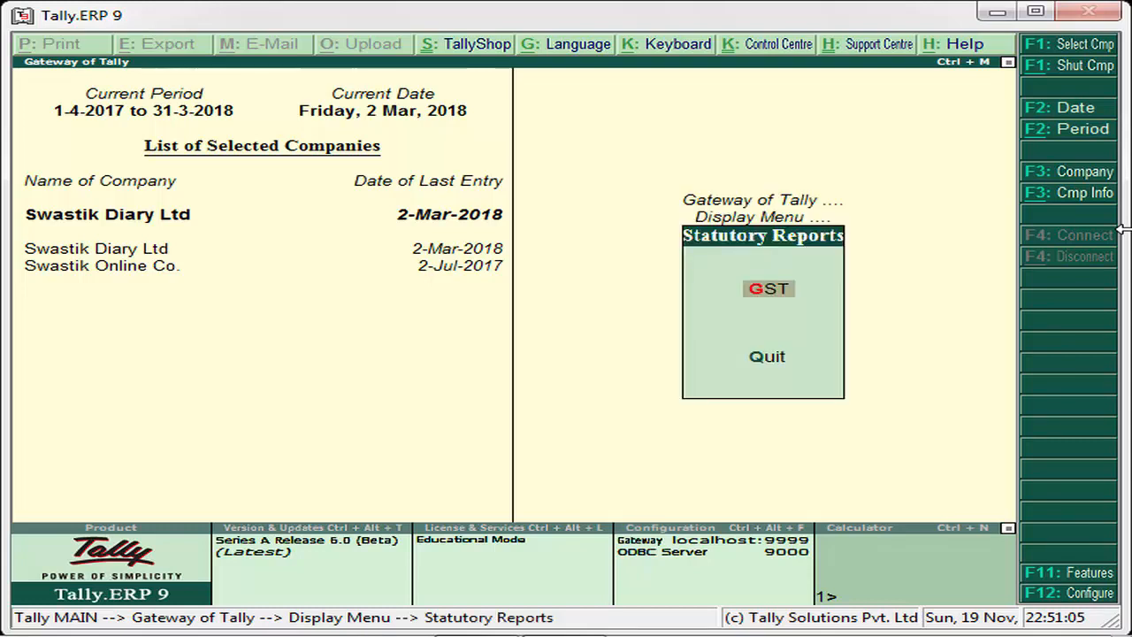
key("Return")
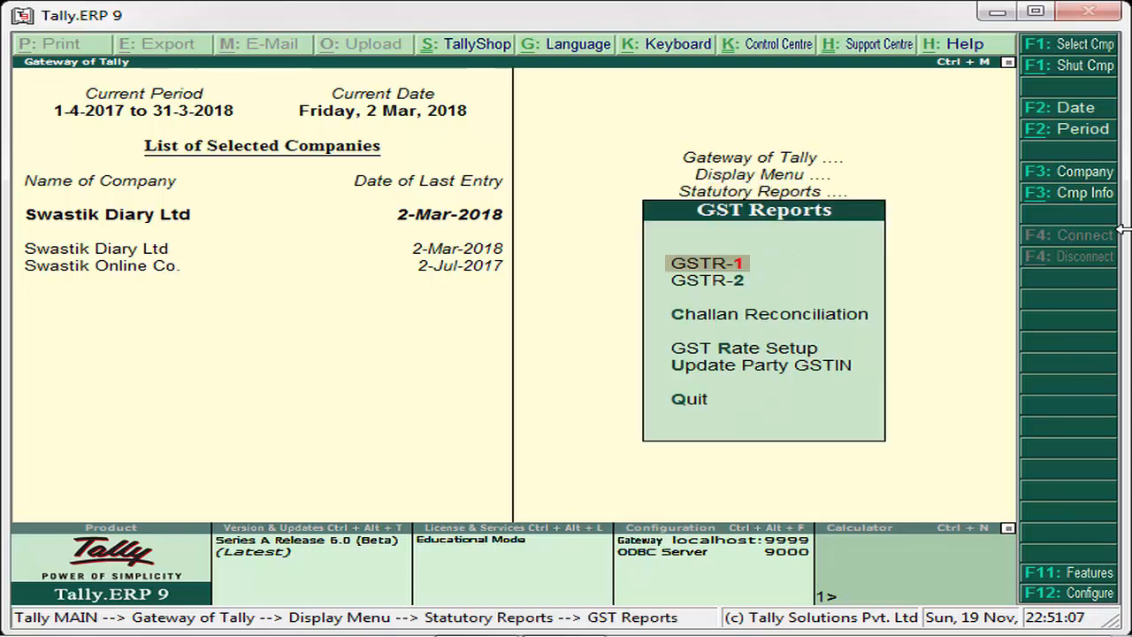
key("Escape")
key("Escape")
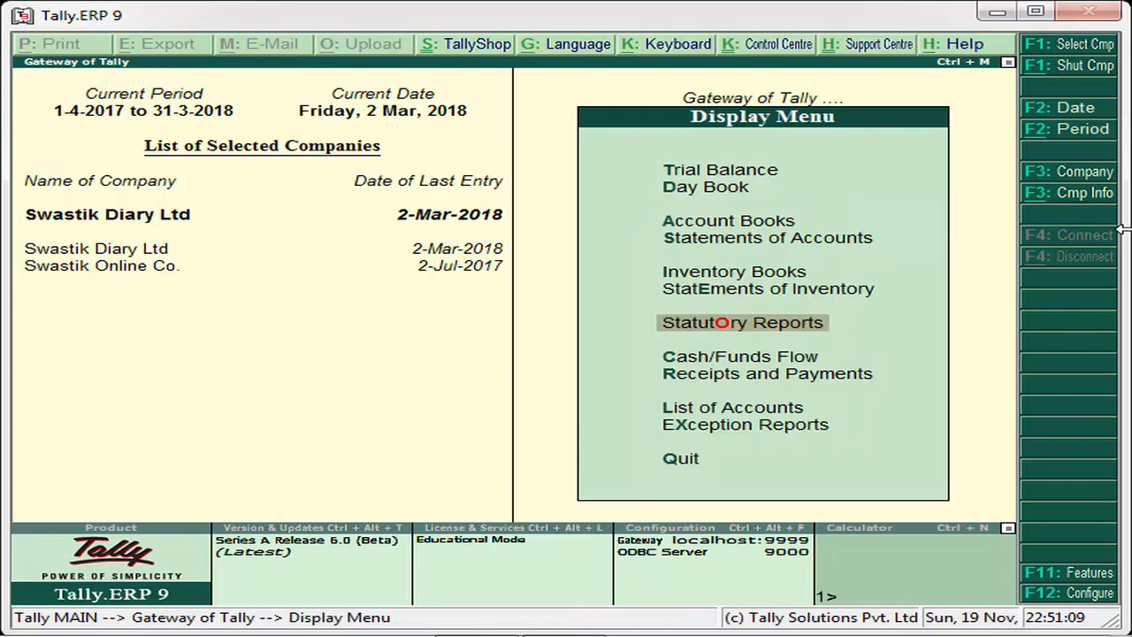
key("Return")
key("Return")
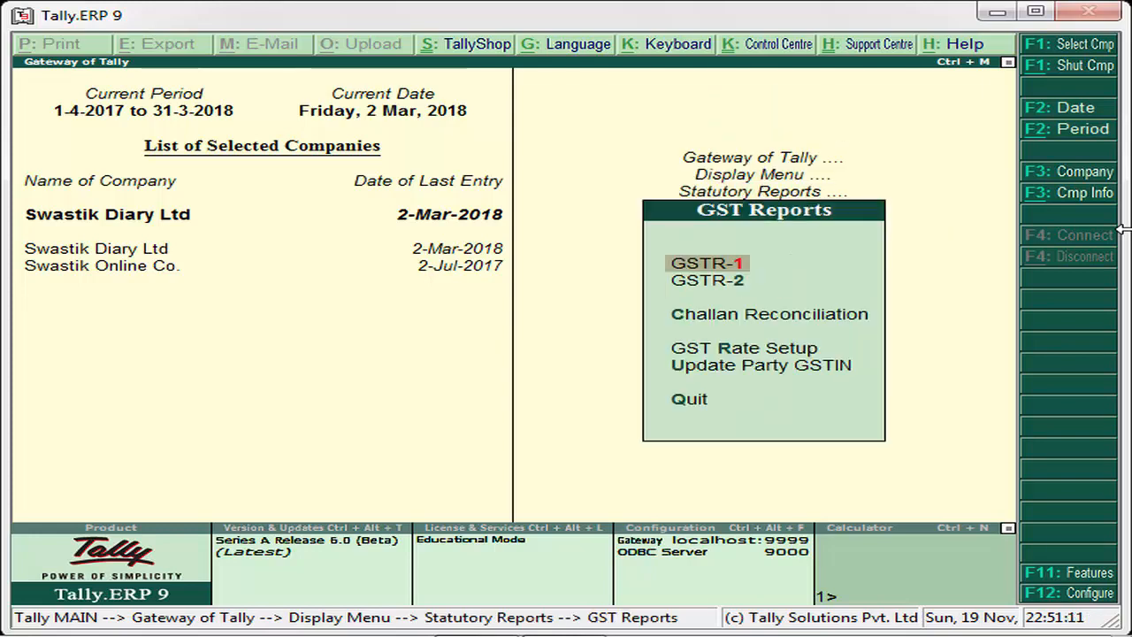
- Open the GST Rate Setup for all stock groups and select the Amul Diary Ltd group
key("Down")
key("Down")
key("Down")
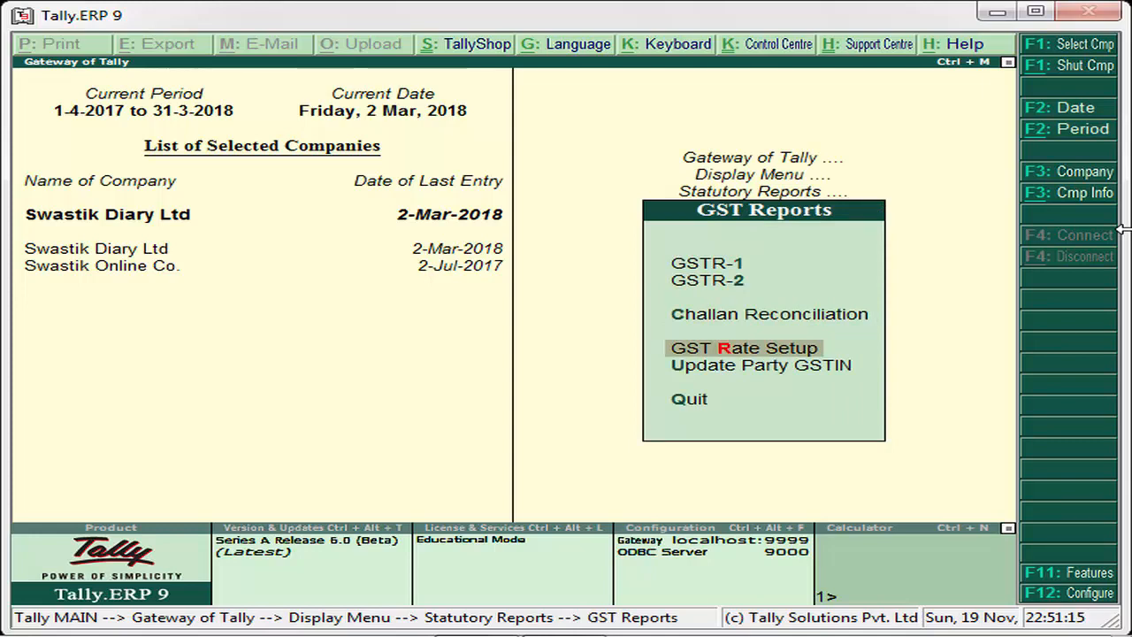
key("Return")
key("Down")
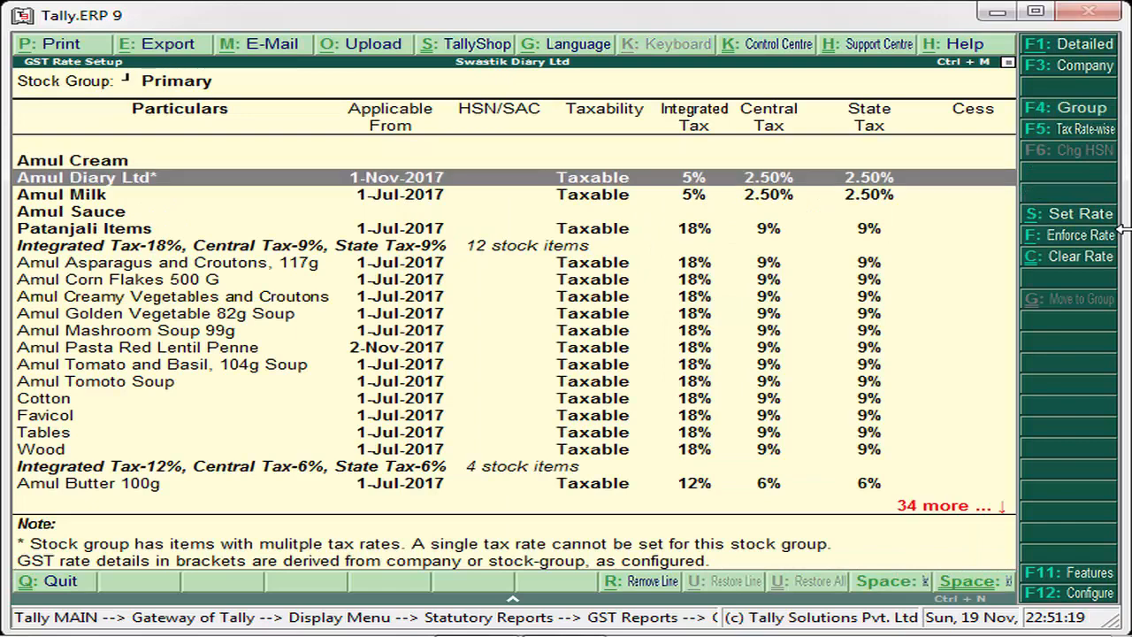
- Open the Patanjali Items stock group in the GST Rate Setup
key("Down")
key("Down")
key("Down")
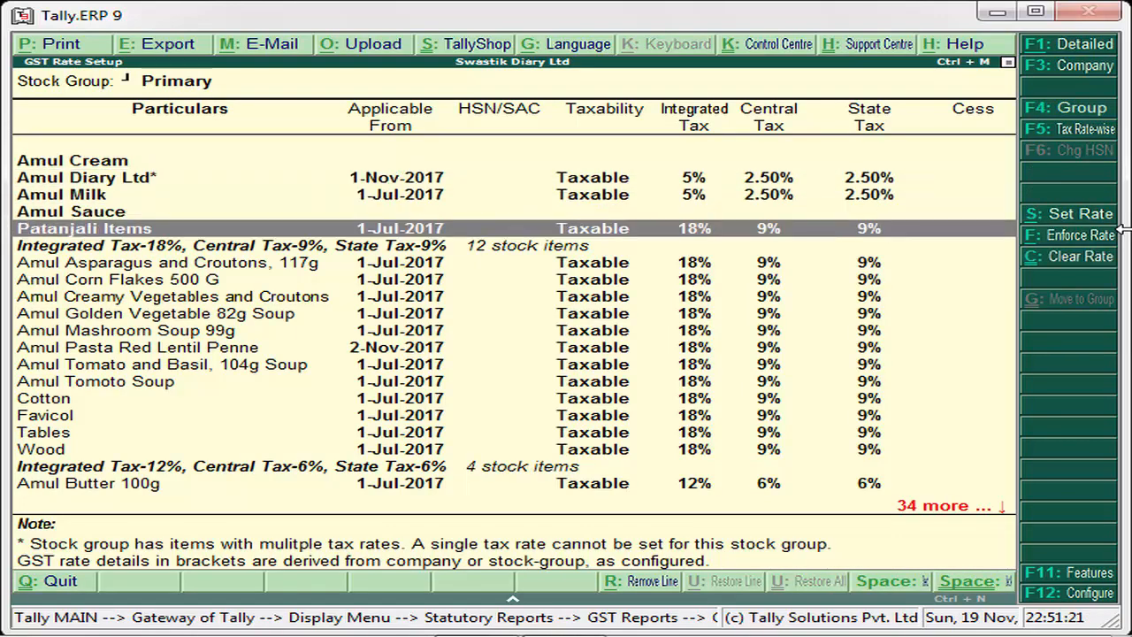
key("Down")
key("Down")
key("Down")
key("Up")
key("Up")
key("Up")
key("Return")
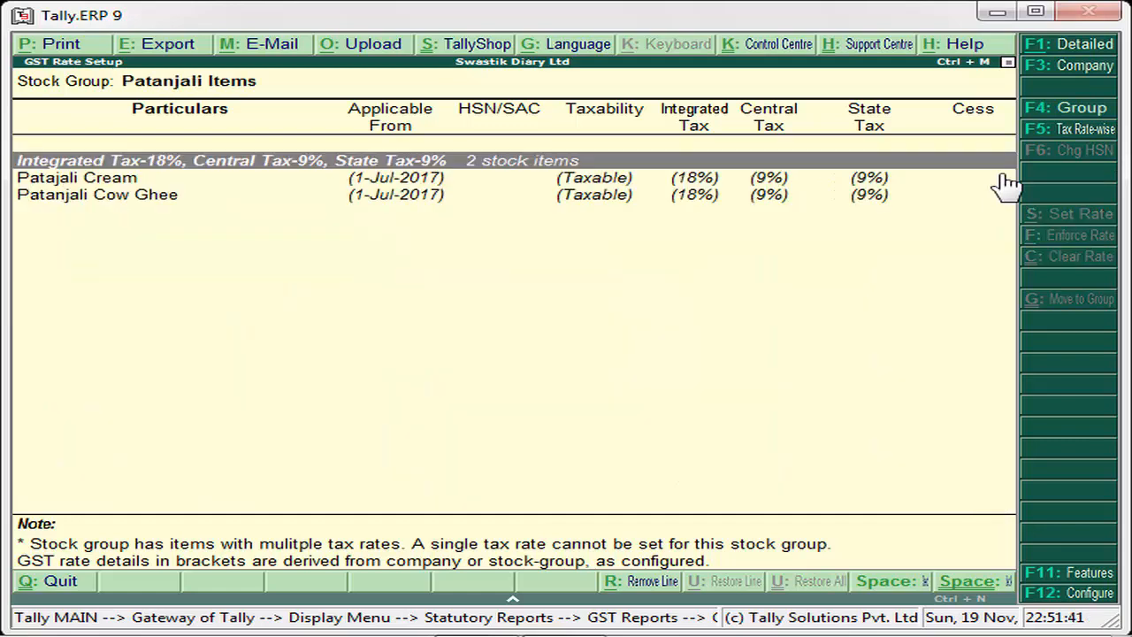
- Examine the GST rates of the two stock items in the Patanjali Items group
key("Down")
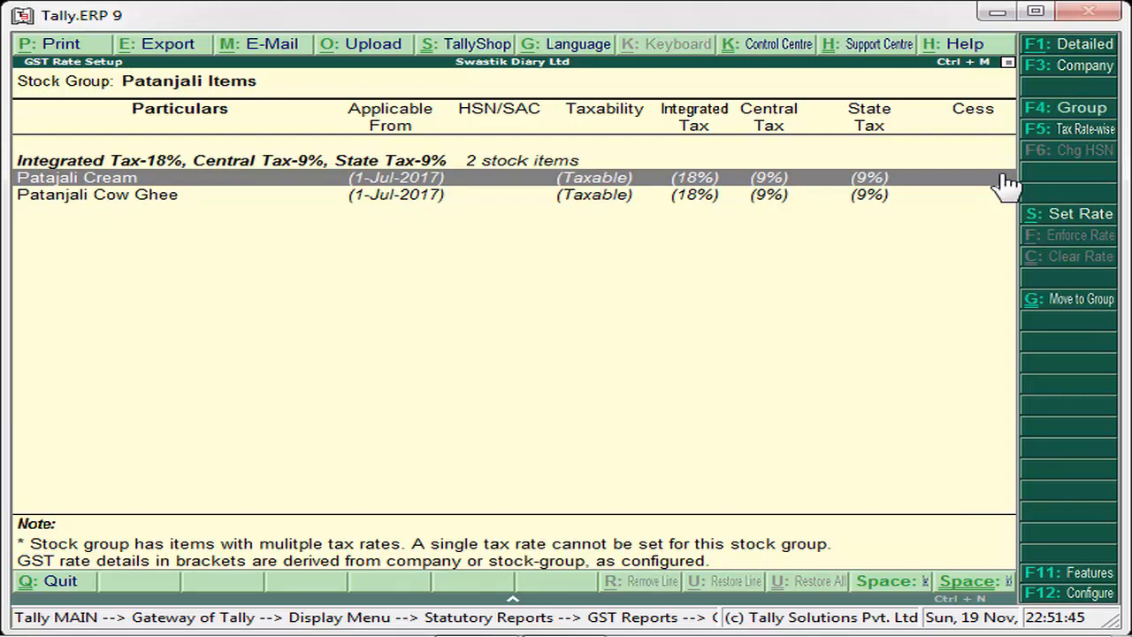
key("Down")
key("Up")
key("Down")
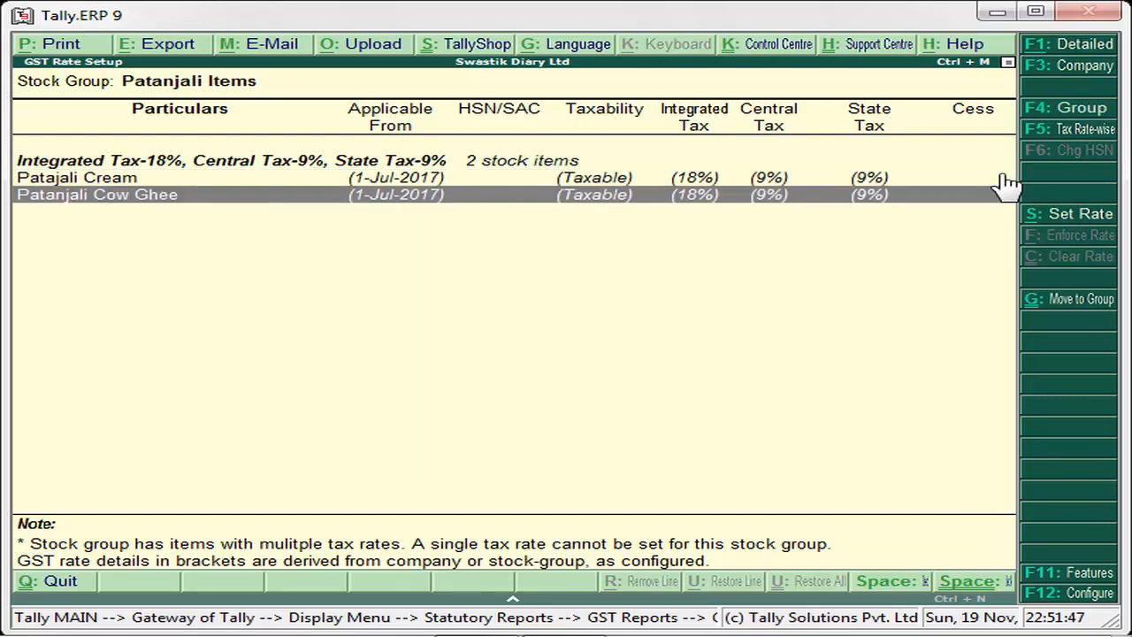
key("Up")
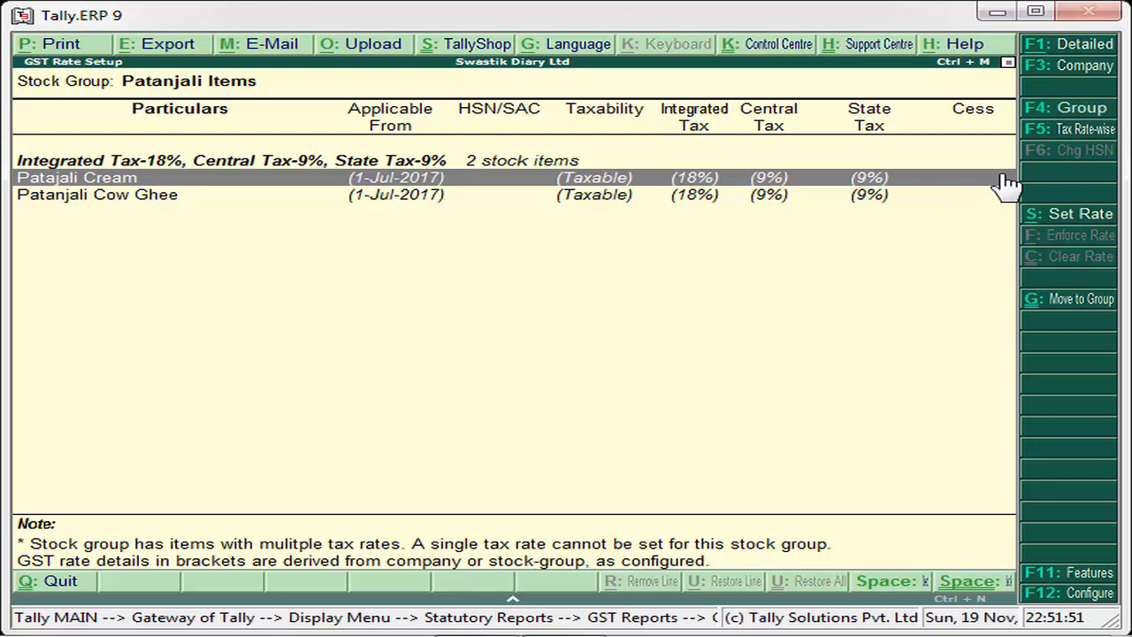
key("Down")
key("Up")
key("Down")
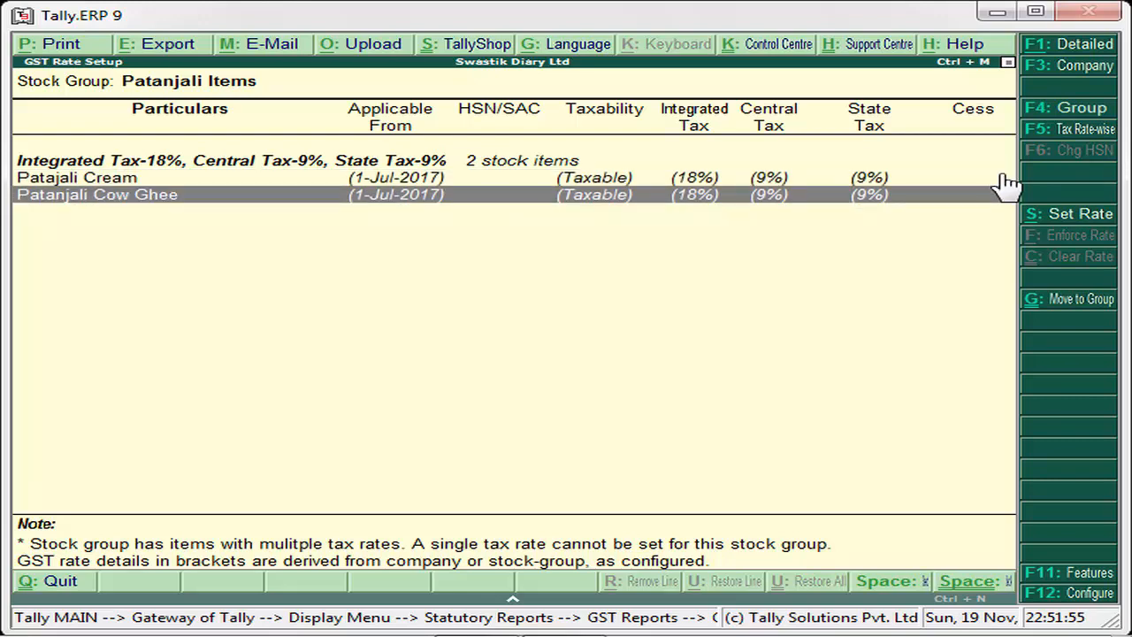
key("Up")
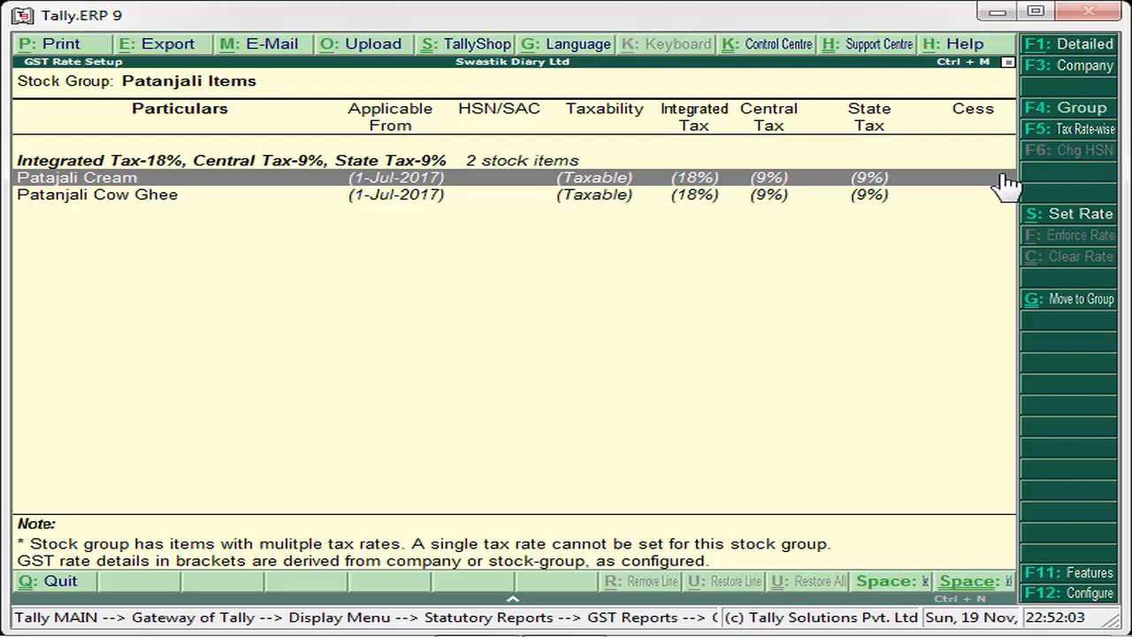
key("Down")
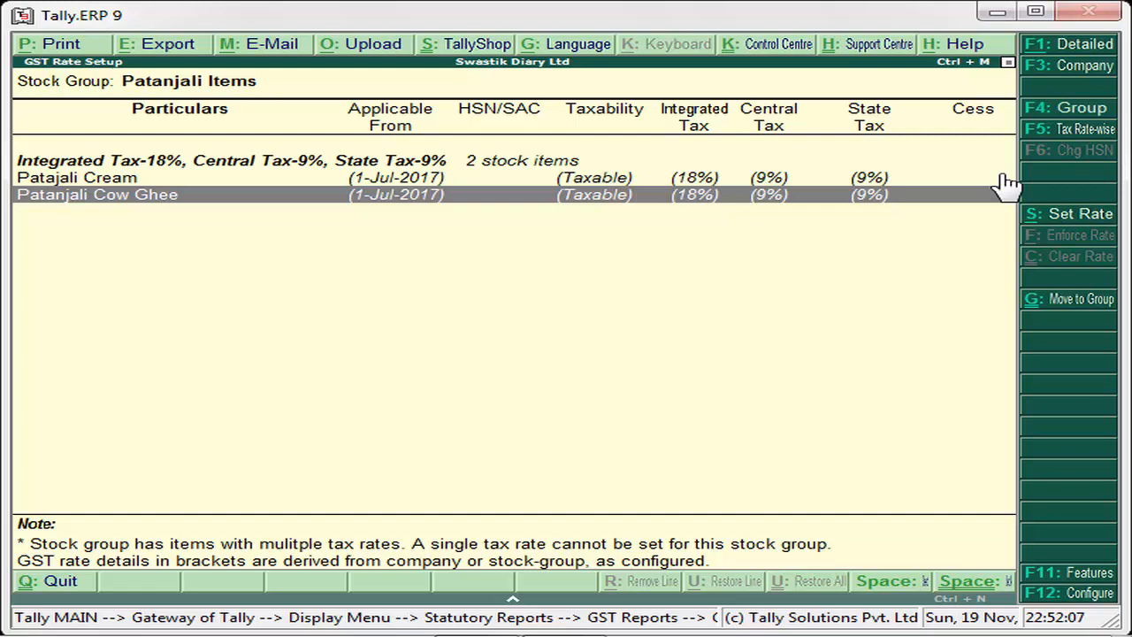
- Leave the GST Rate Setup and return to the Gateway of Tally
key("Escape")
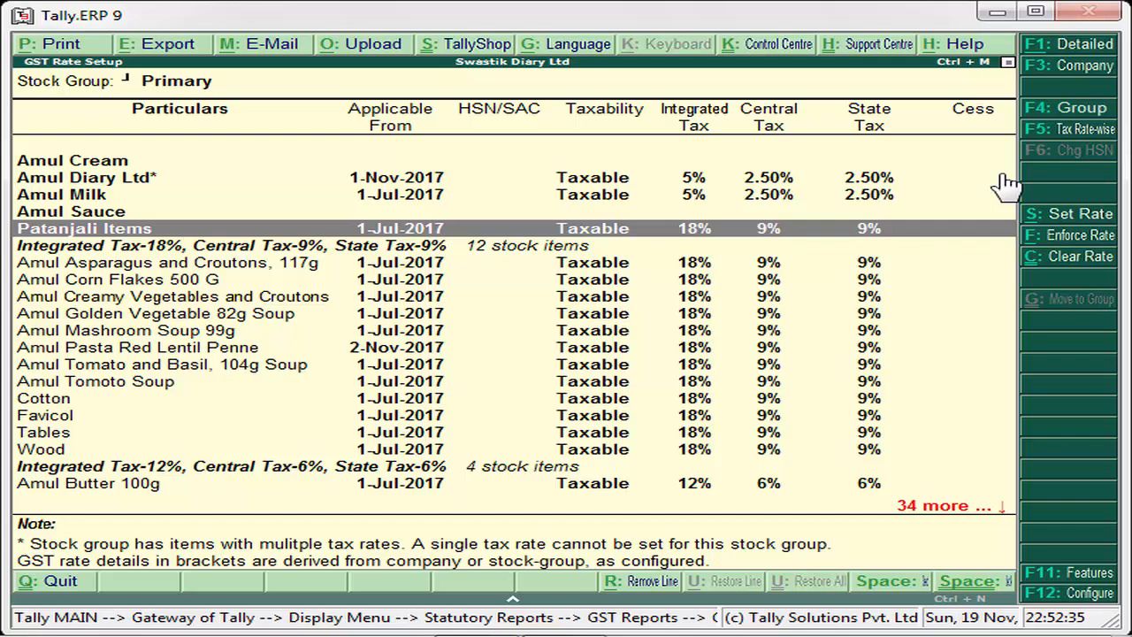
key("Escape")
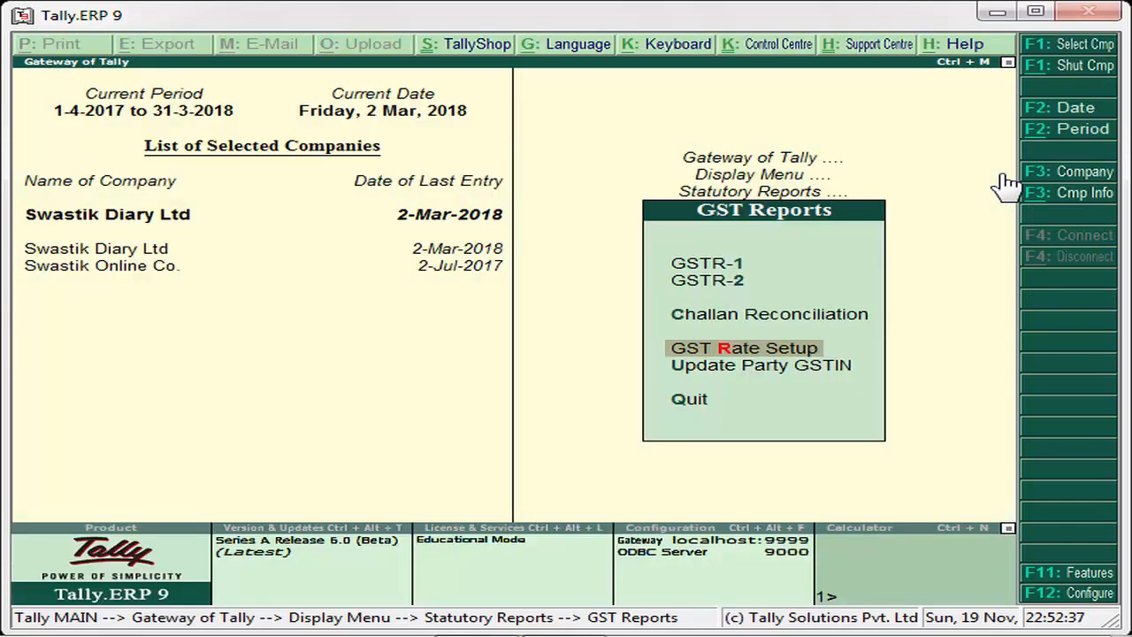
key("Escape")
key("Escape")
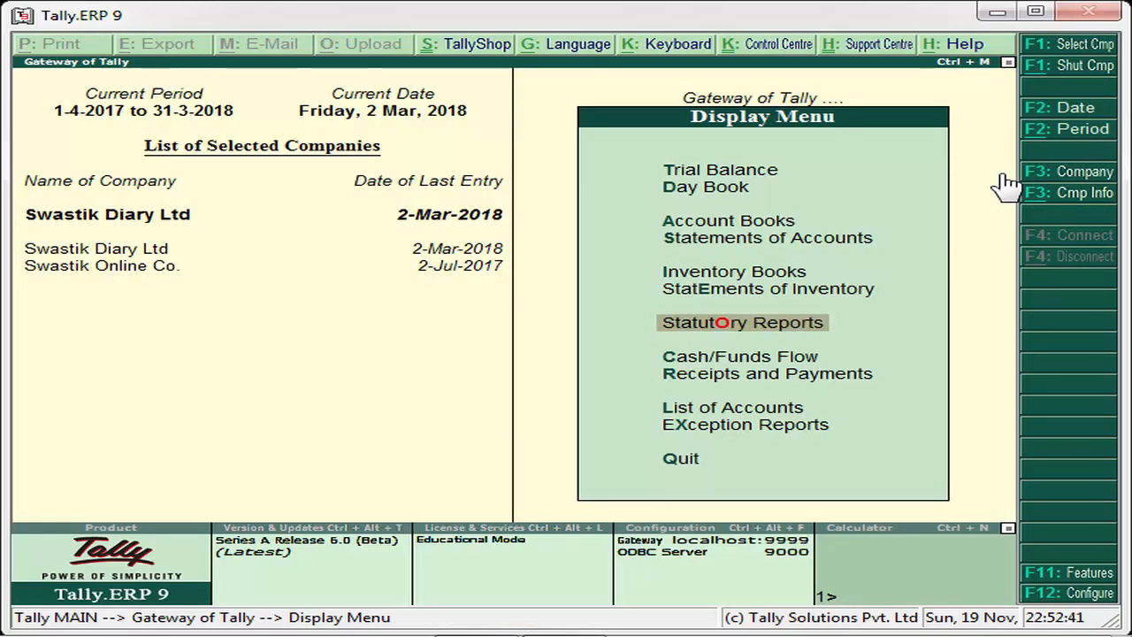
key("Escape")
- Open the stock item options within the inventory masters
key("Up")
key("Up")
key("Up")
key("Up")
key("Up")
key("Up")
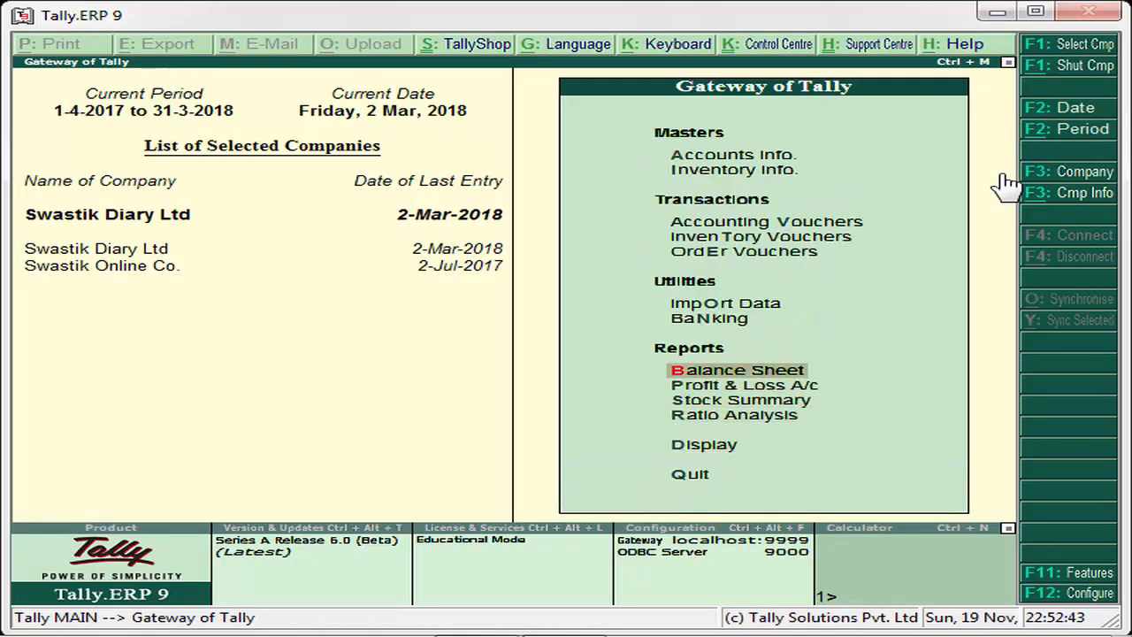
key("Up")
key("Up")
key("Up")
key("Up")
key("Down")
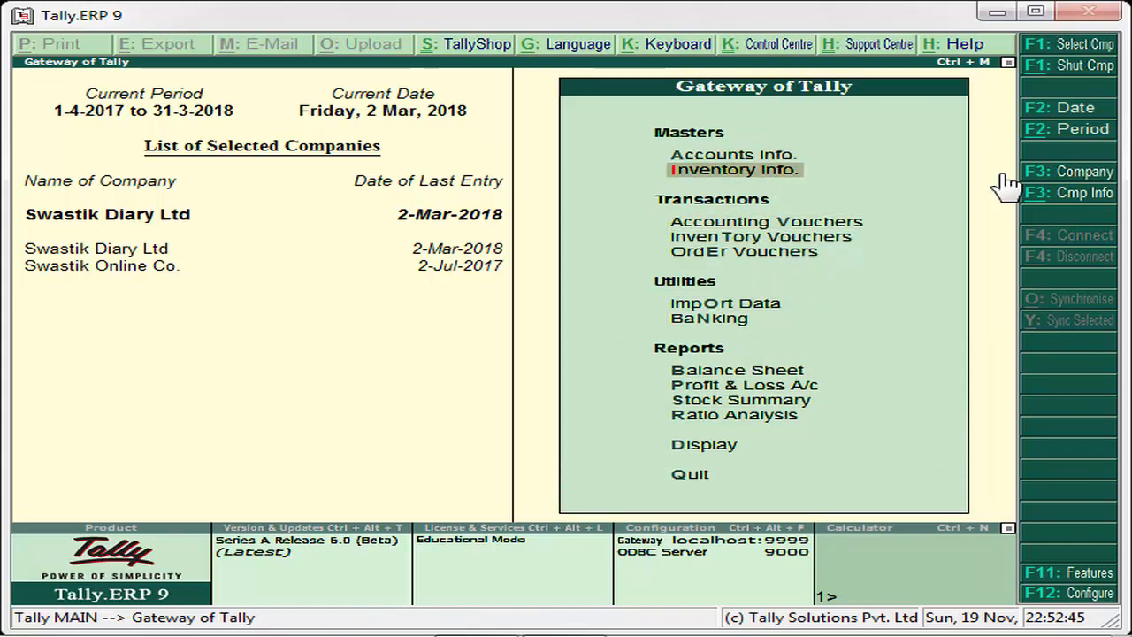
key("Return")
key("Down")
key("Down")
key("Return")
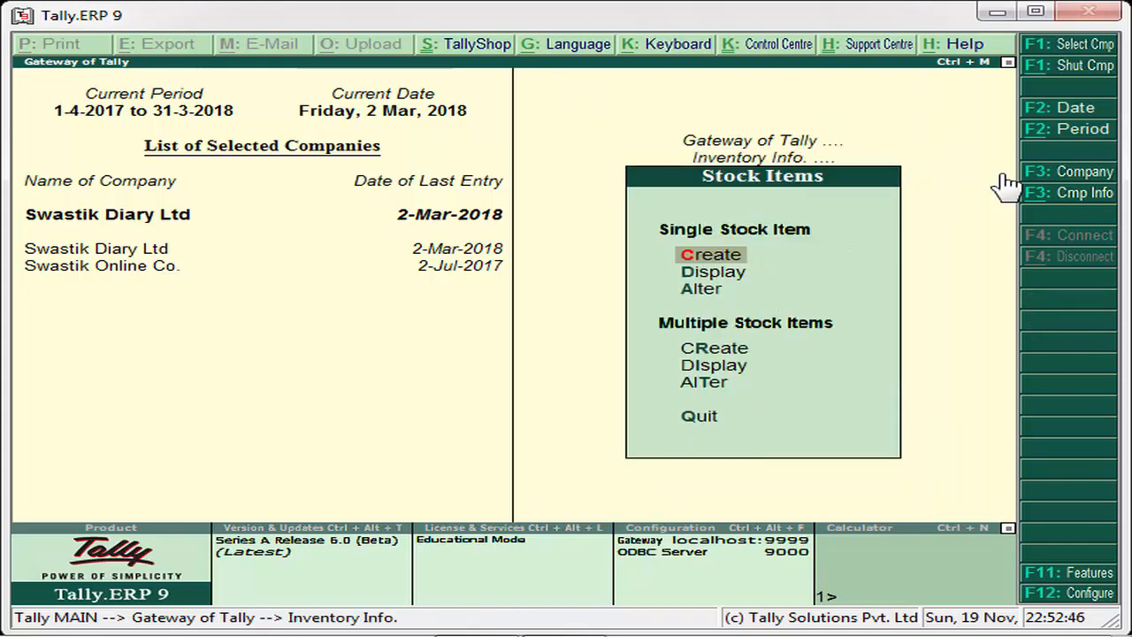
- Start creating a single stock item and name it Patanjali Soap
key("Down")
key("Down")
key("Up")
key("Up")
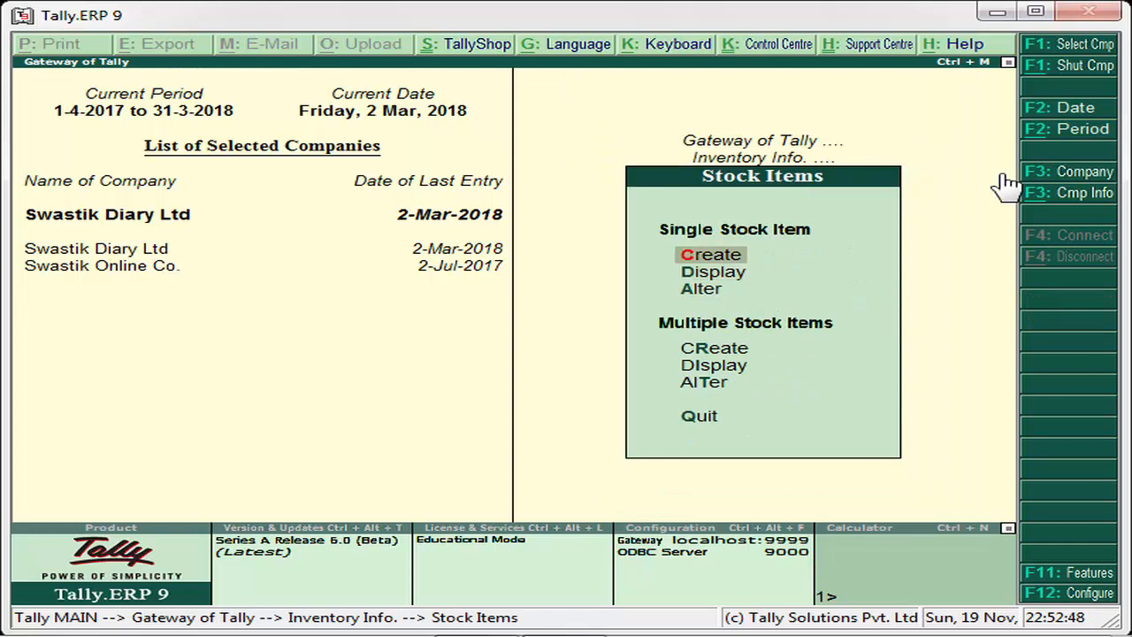
key("Return")
type("Pat")
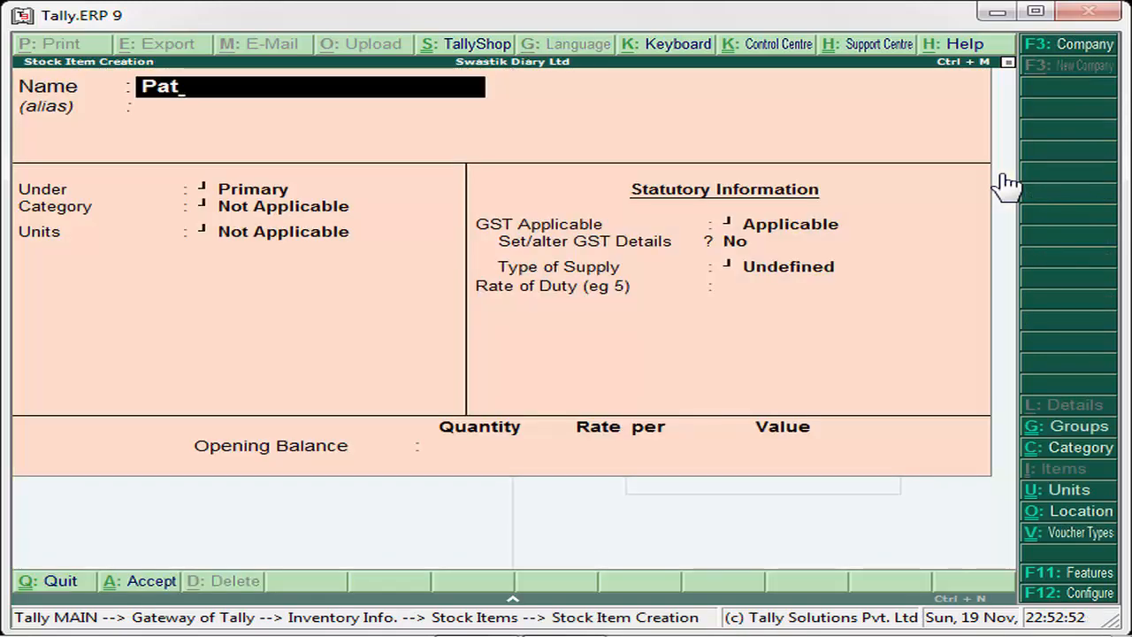
type("anjali")
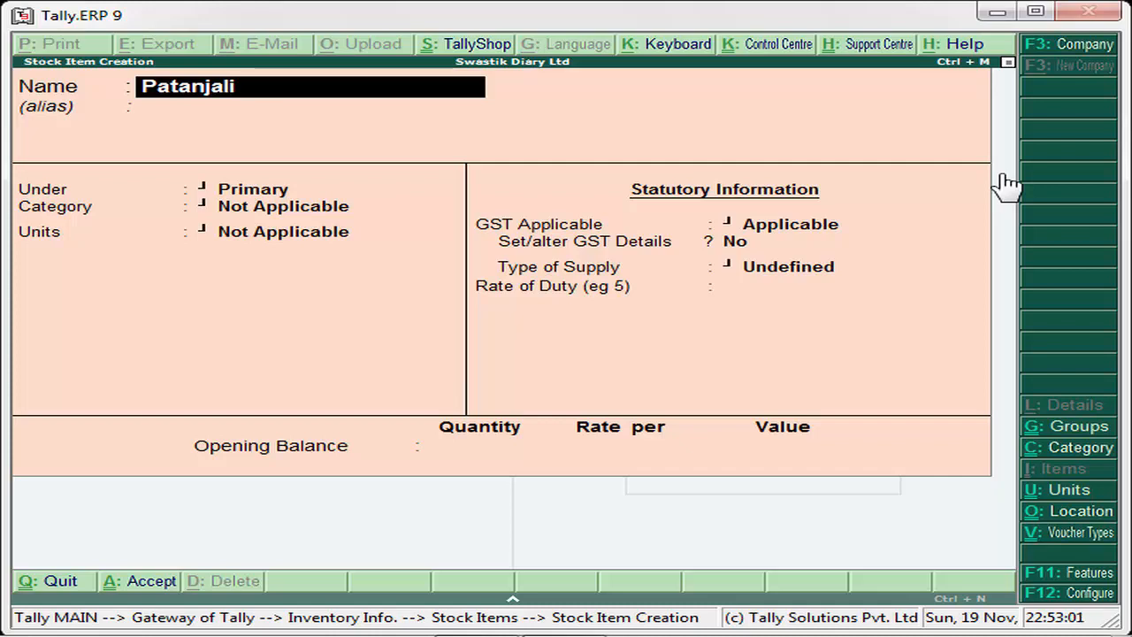
type("Sopa")
key("BackSpace")
key("BackSpace")
type("ap")
key("Return")
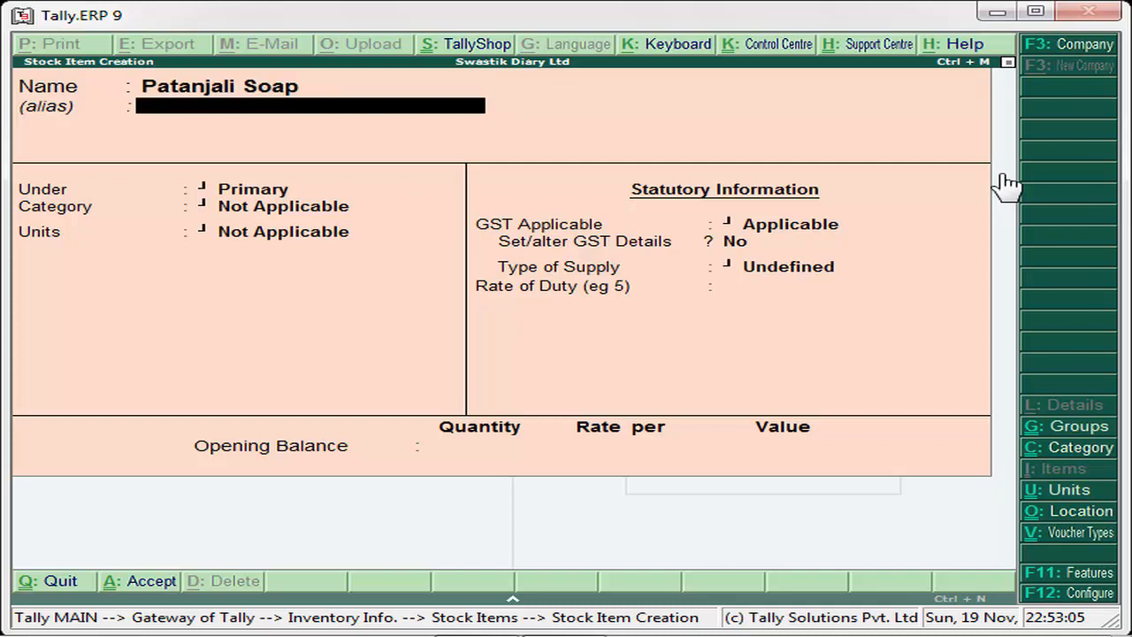
- Leave the alias blank and place the soap item under the Patanjali Items group
key("Return")
key("Down")
key("Down")
key("Down")
key("Down")
key("Down")
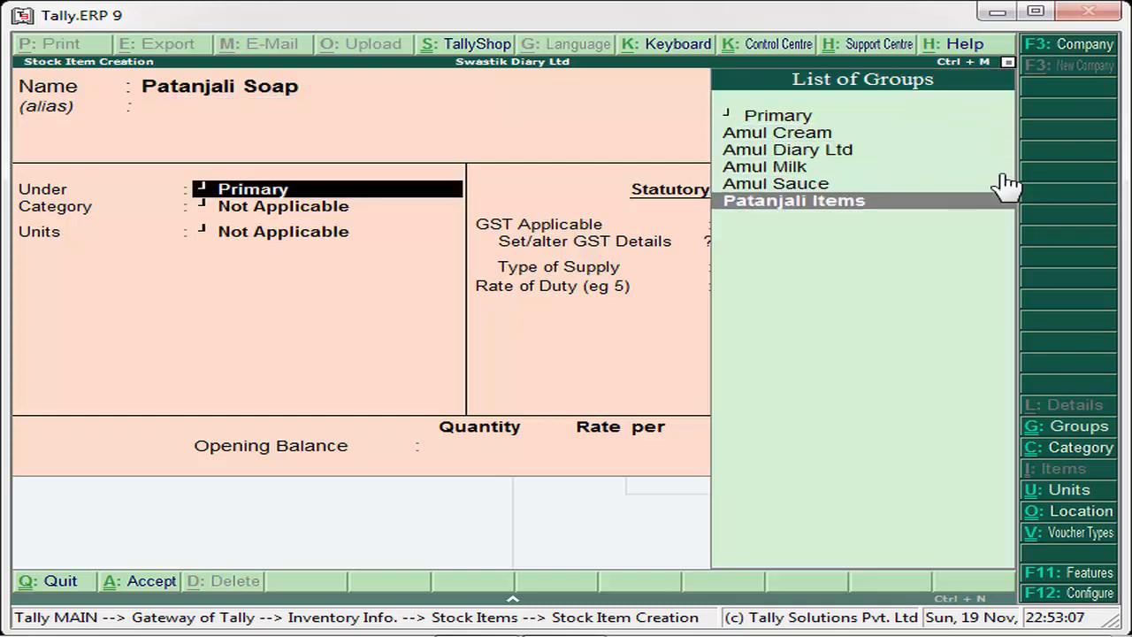
key("Return")
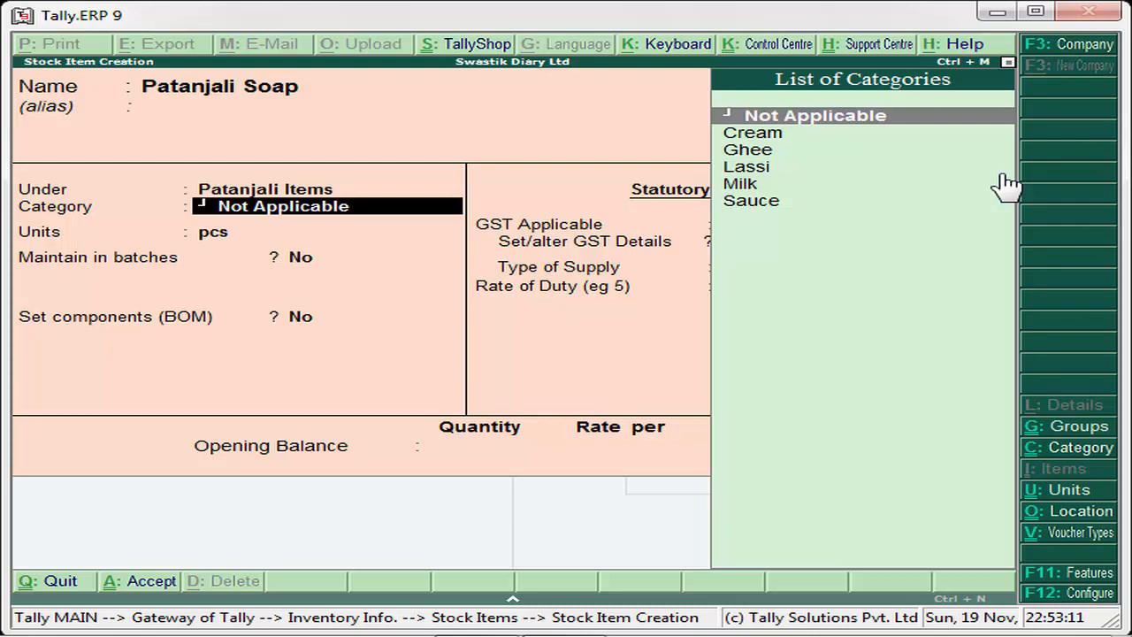
- Create a stock category named Soap under Primary and assign it to the item
key("alt+c")
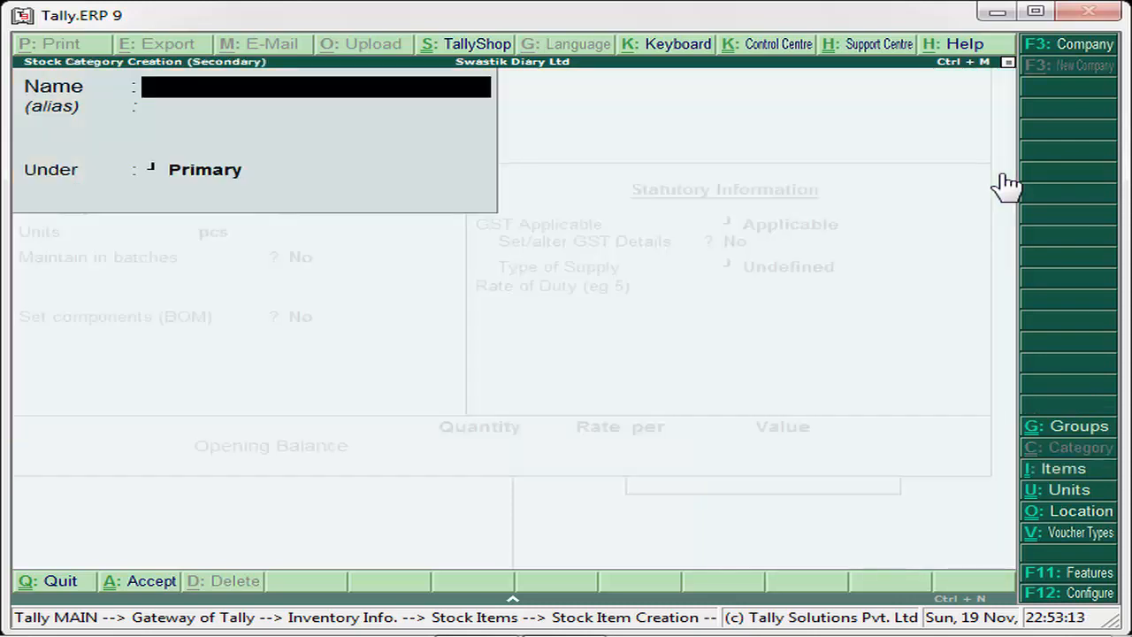
type("Sop")
type("a")
key("BackSpace")
key("BackSpace")
type("ap")
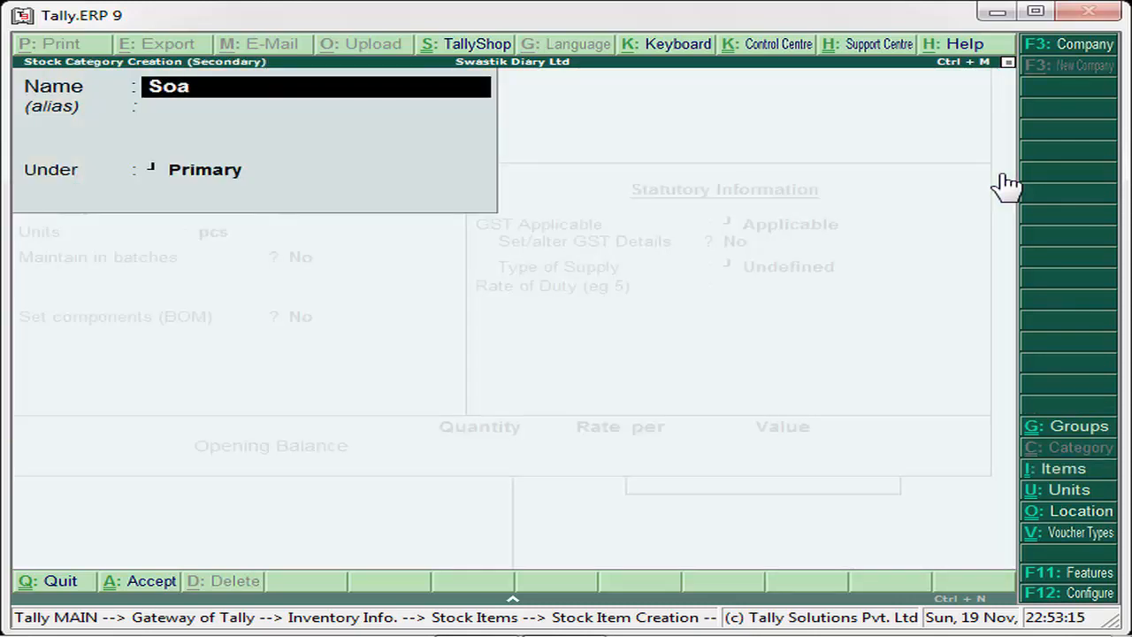
key("Return")
key("Return")
key("Return")
key("Return")
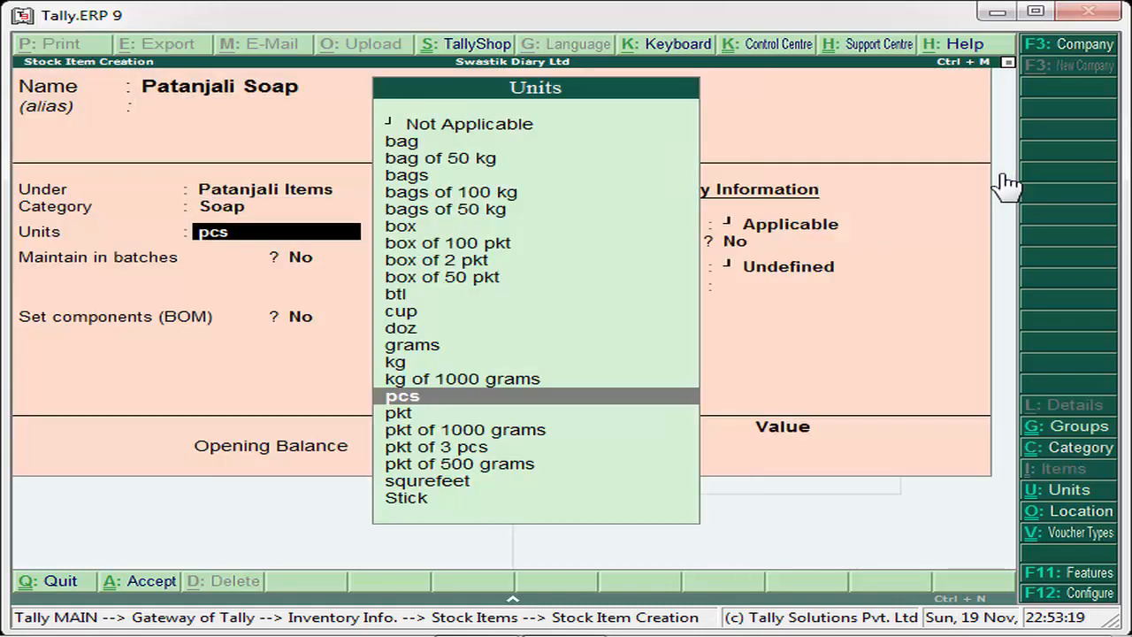
- Set the item's units to pcs, keeping batches and components at No and GST as Applicable
key("Return")
key("Return")
key("Return")
key("Return")
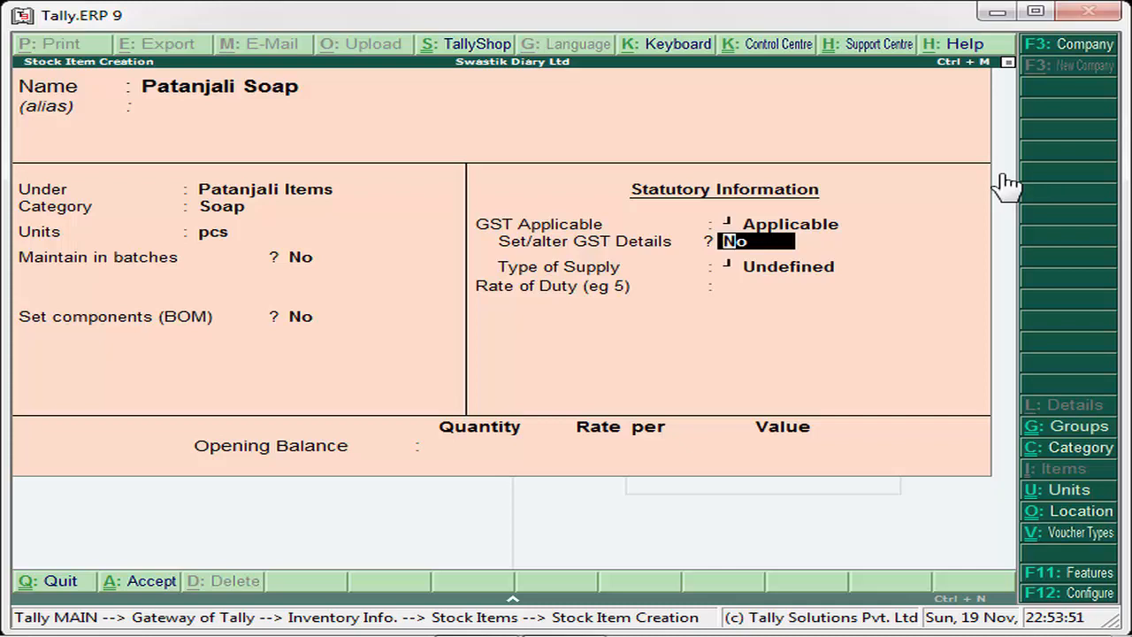
type("y")
key("Return")
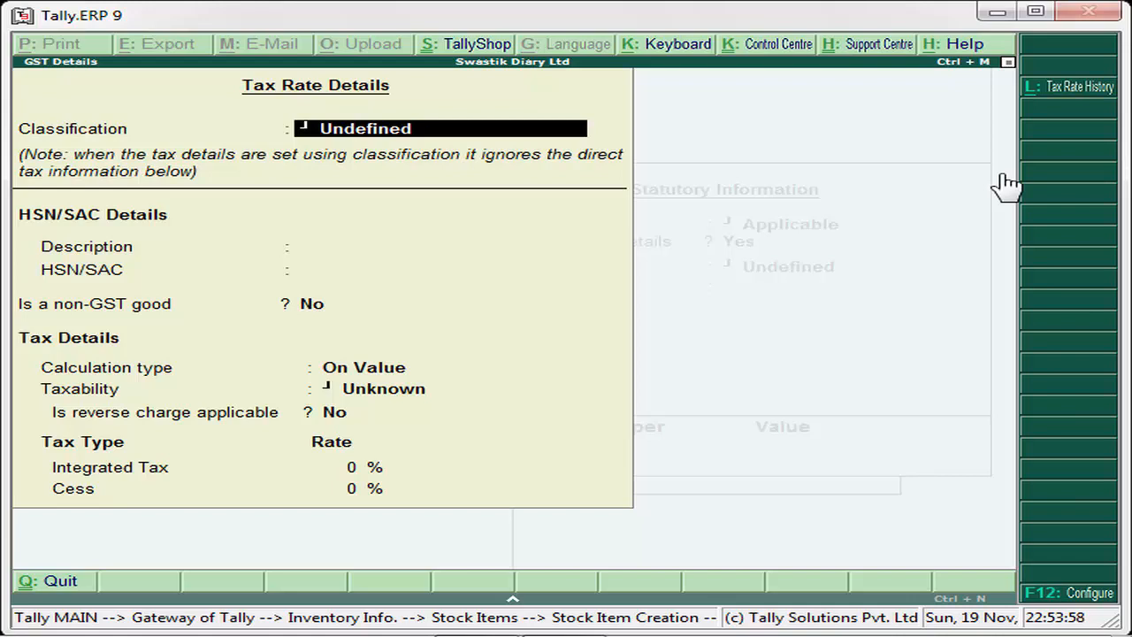
type("C")
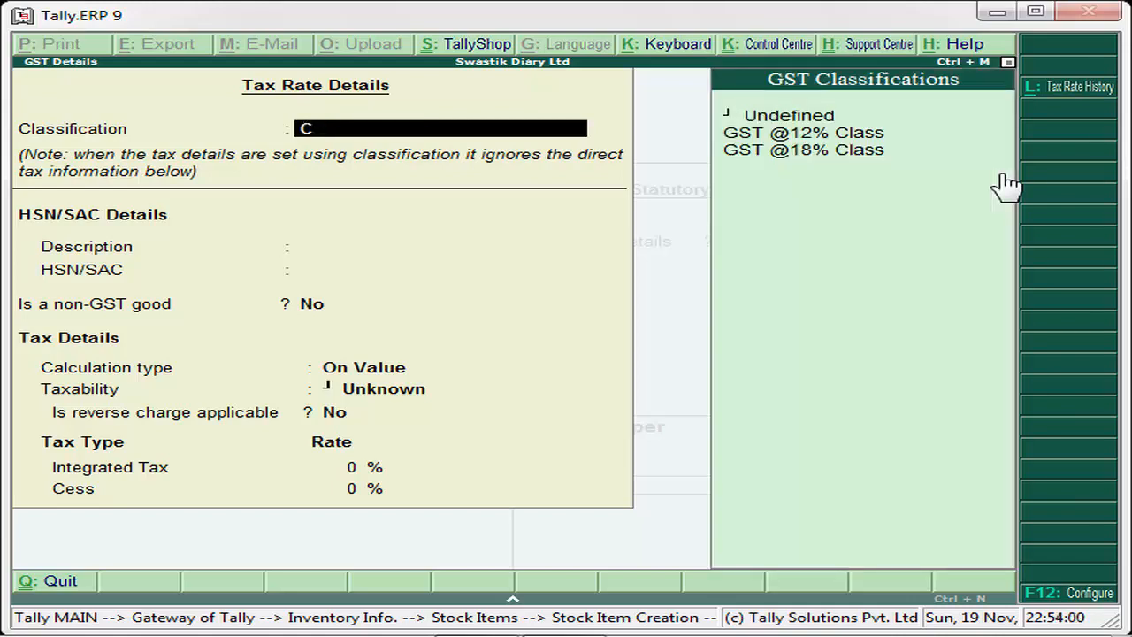
key("Down")
key("Down")
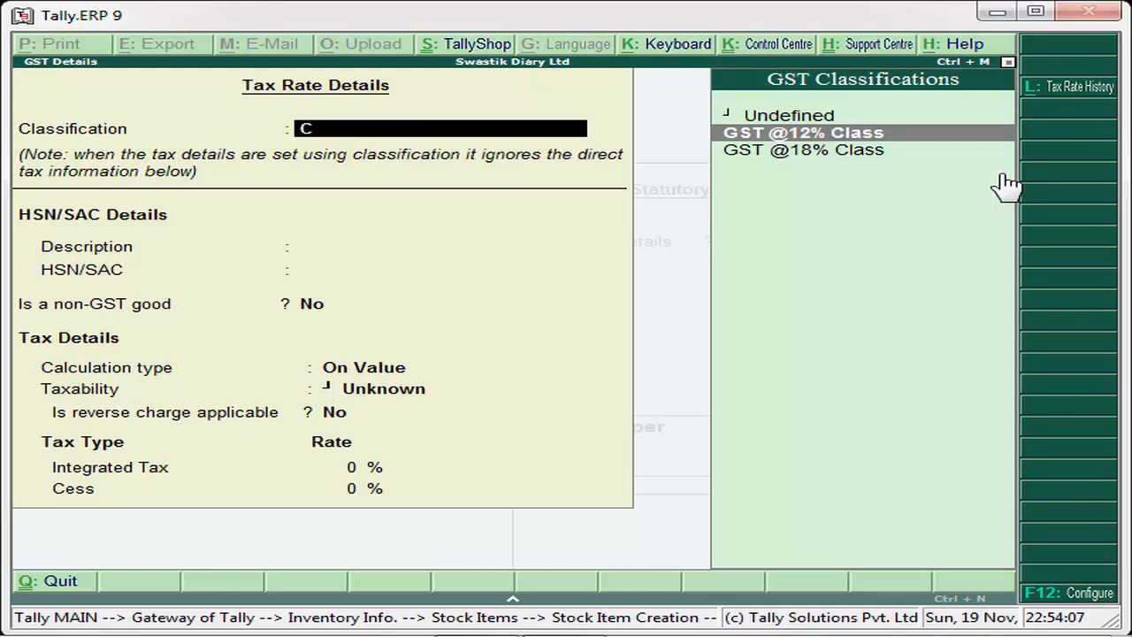
key("Down")
key("Up")
key("Return")
- Reopen the item's tax rate details to check the classification, and go back to its parent group
key("Down")
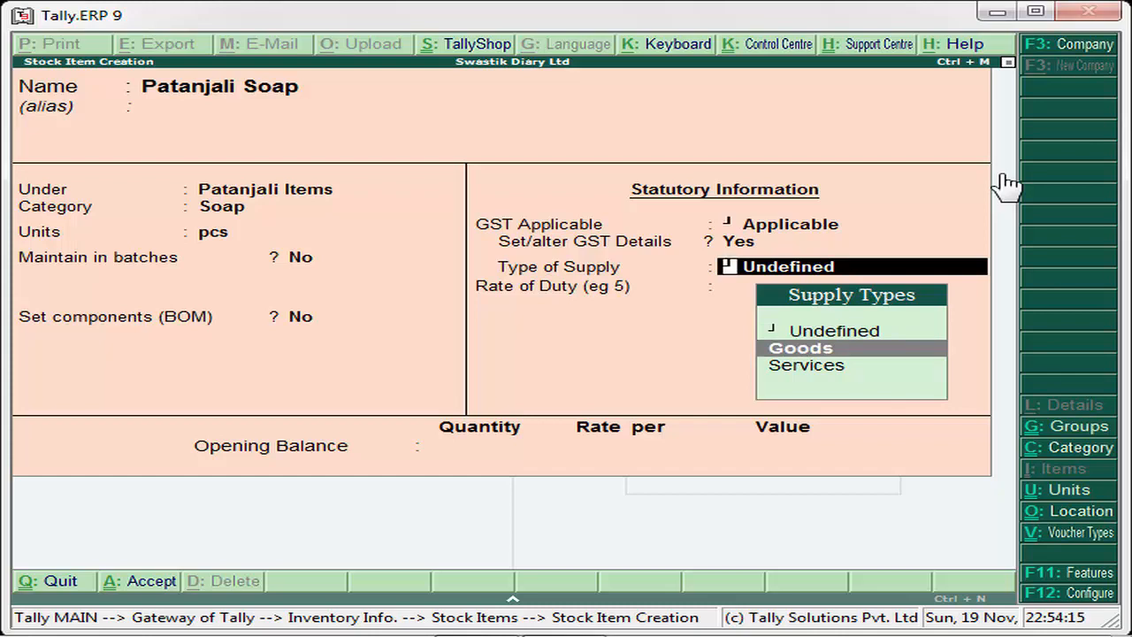
key("BackSpace")
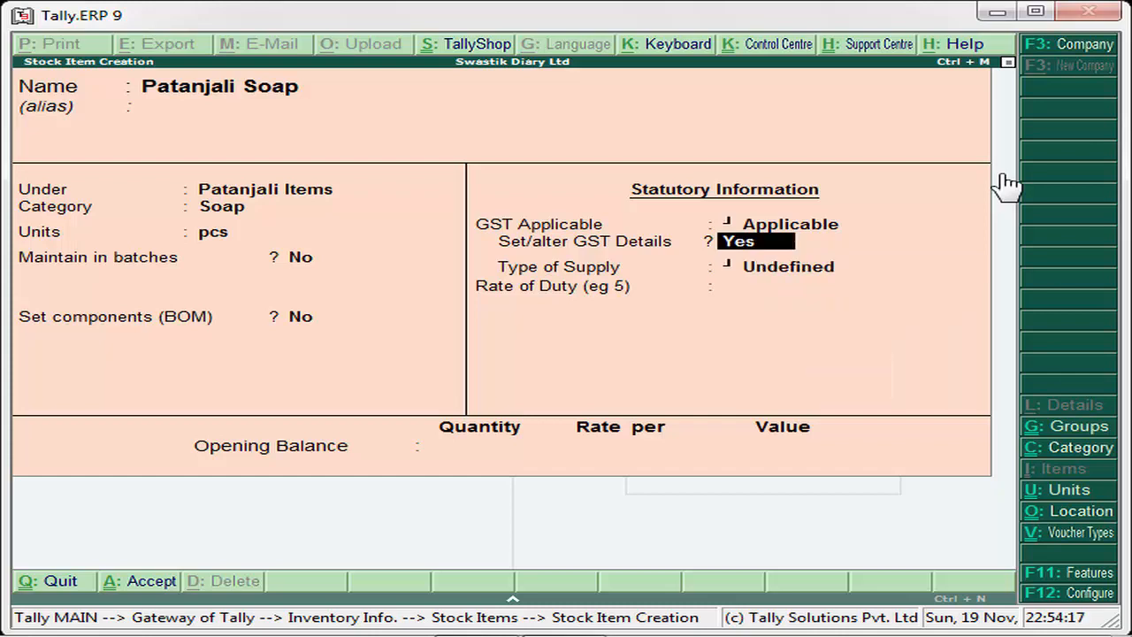
key("Return")
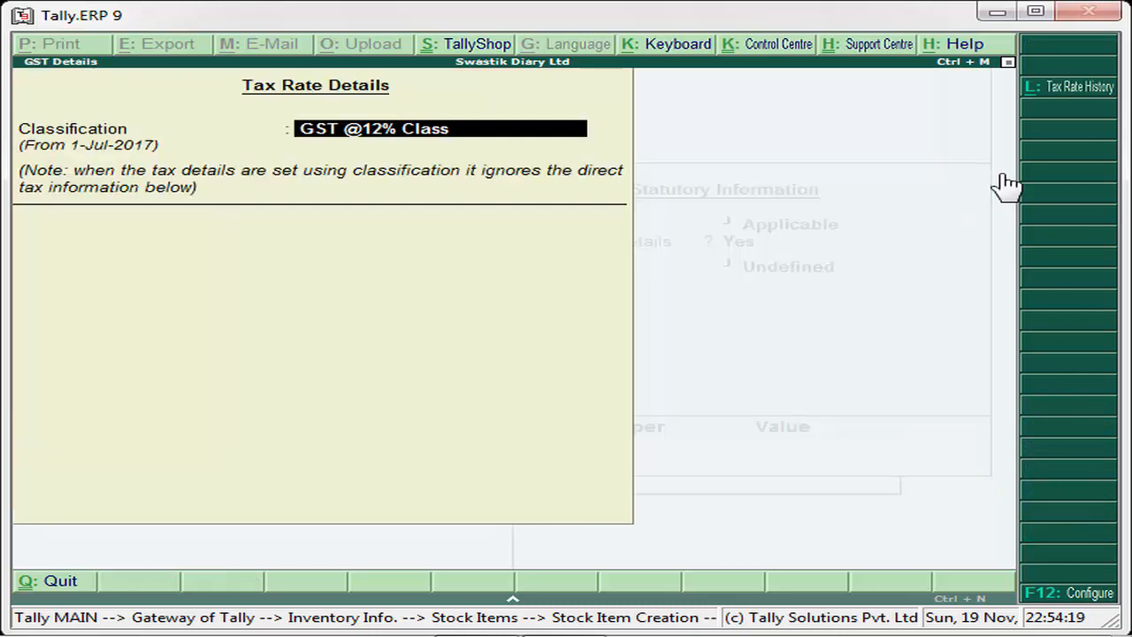
key("Escape")
key("Up")
key("Up")
key("Up")
key("Up")
key("Up")
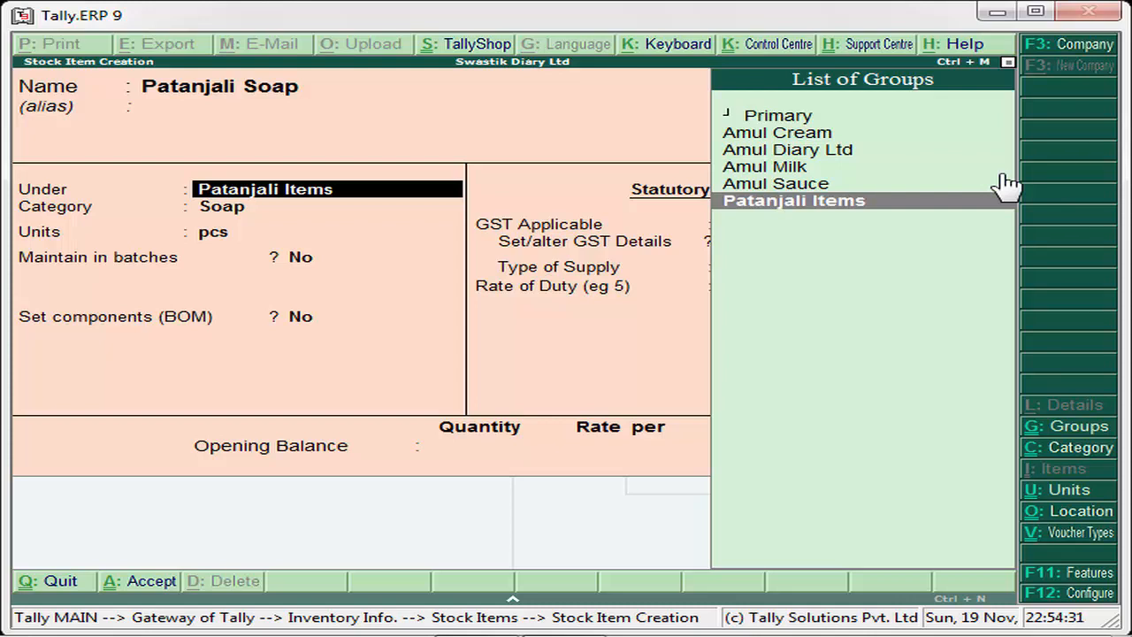
- Review the soap item's details from the parent group through its GST classification, keeping every entry
key("Return")
key("Return")
key("Return")
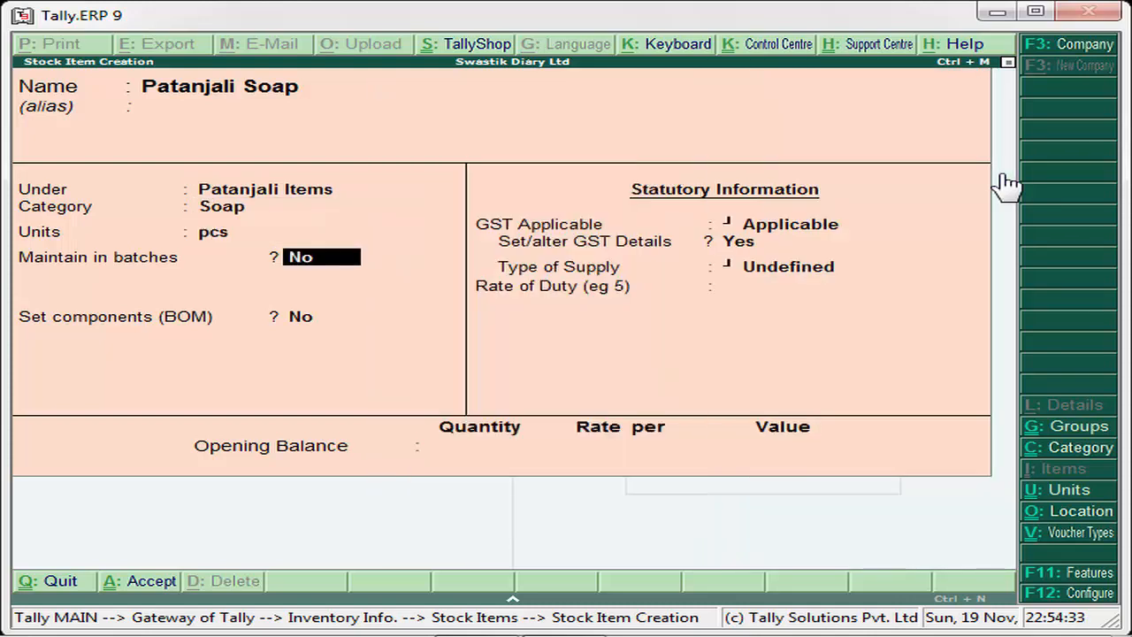
key("Return")
key("Return")
key("Return")
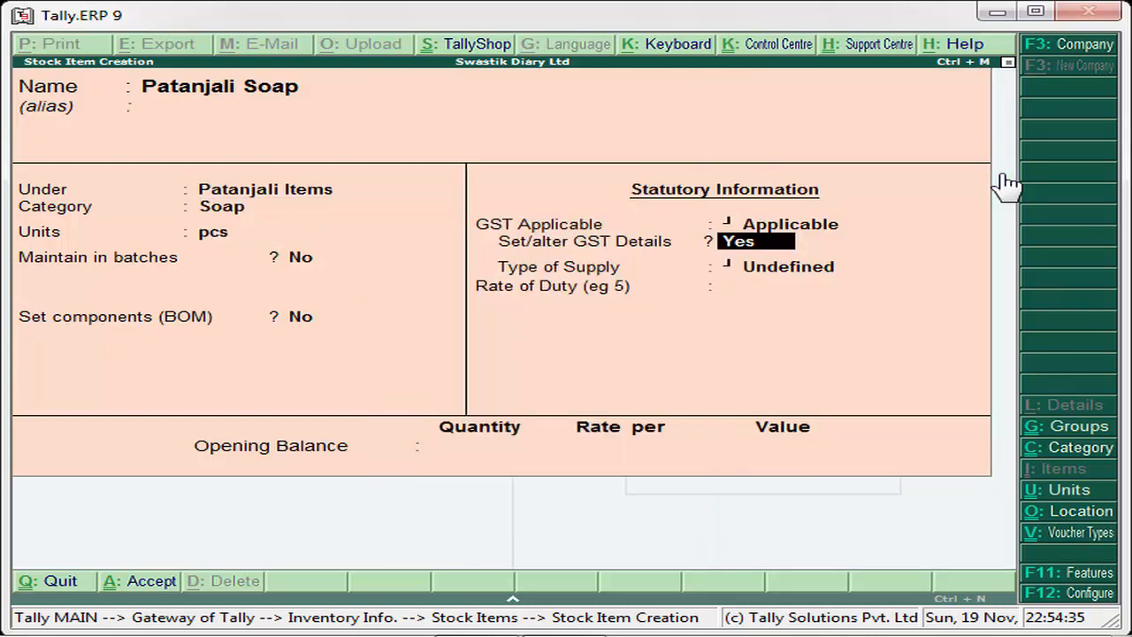
key("Return")
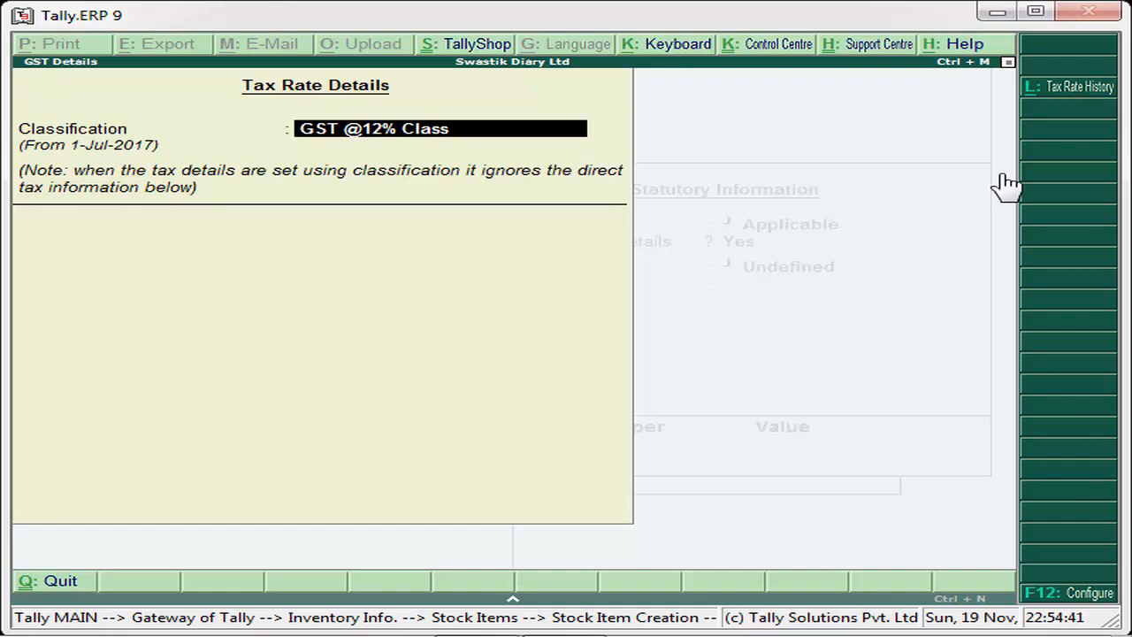
key("Return")
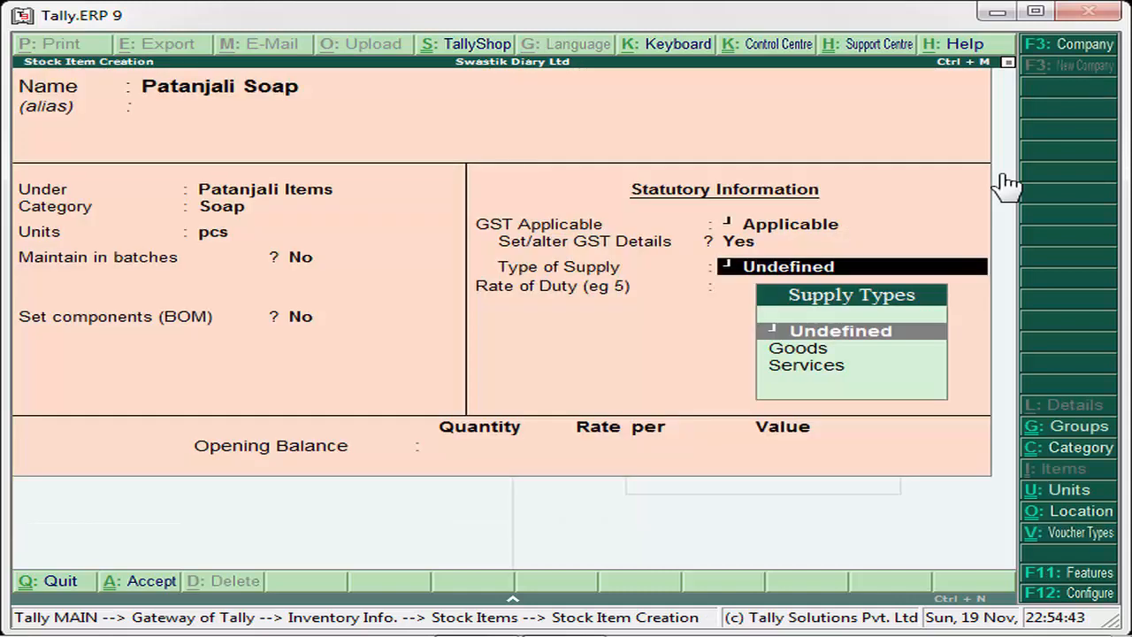
- Set Patanjali Soap's type of supply to Goods and rate of duty to 12, leave the opening balance blank, and save the item
key("Down")
key("Return")
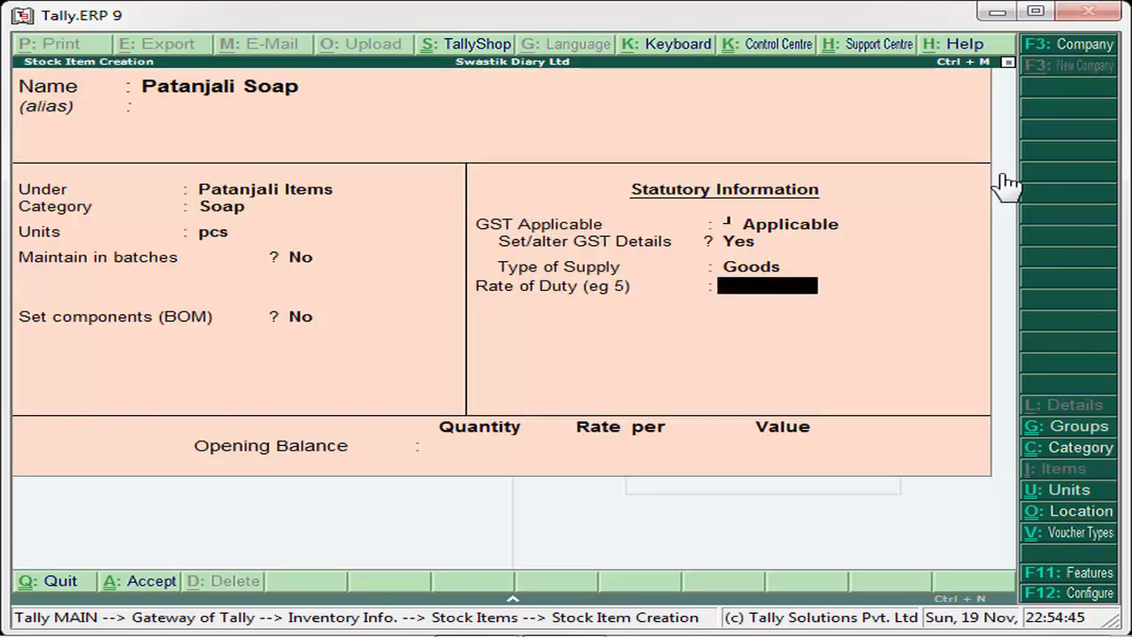
type("12")
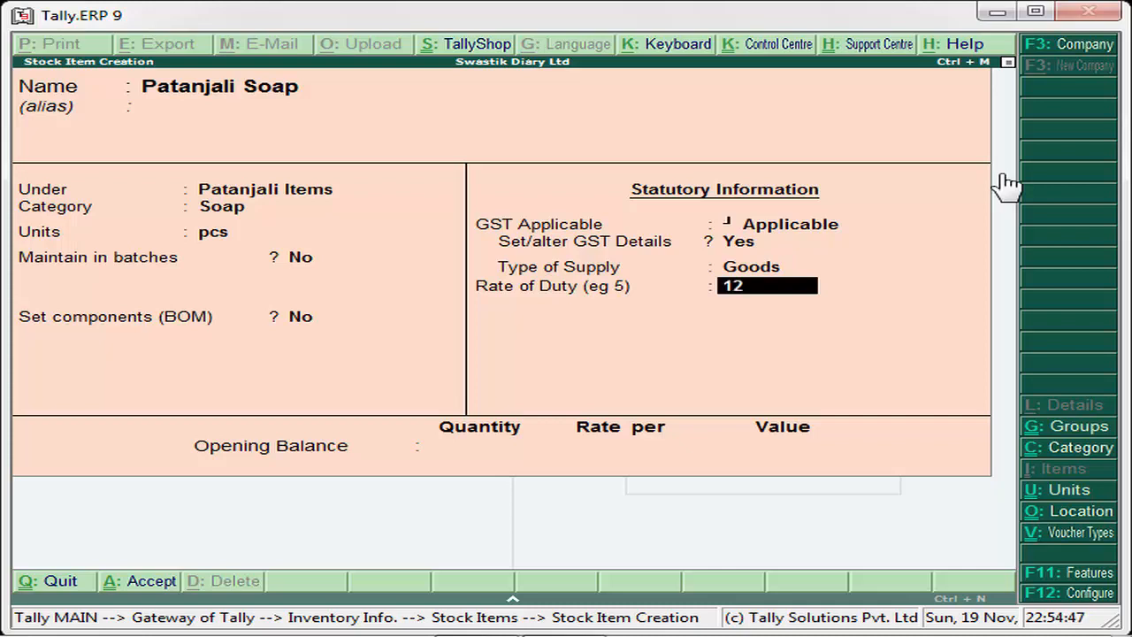
key("Return")
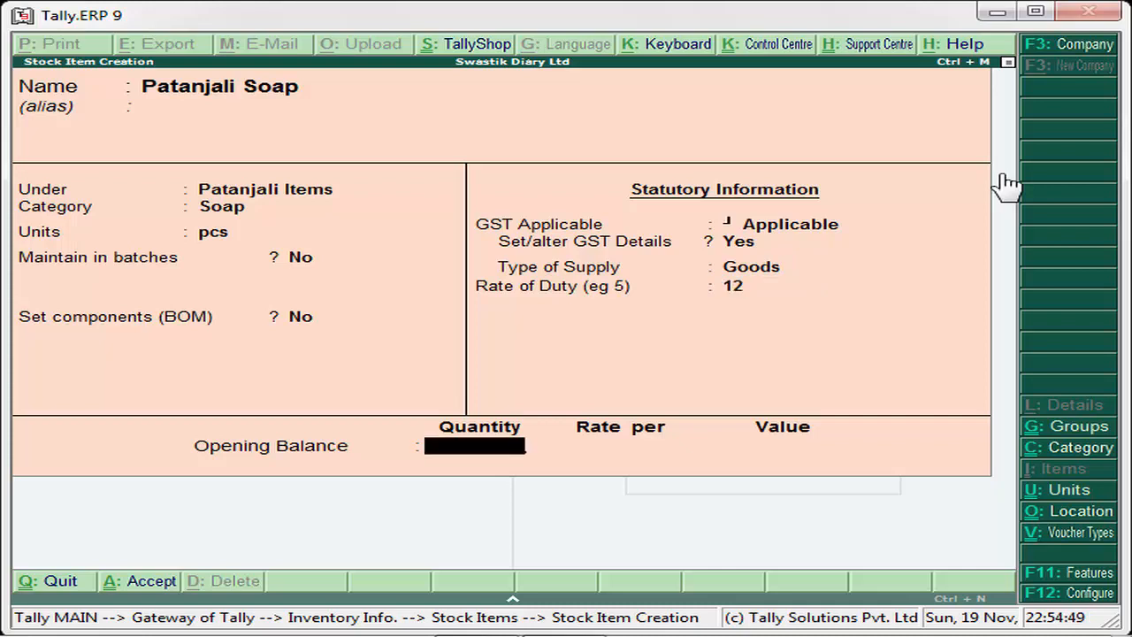
key("Return")
key("Return")
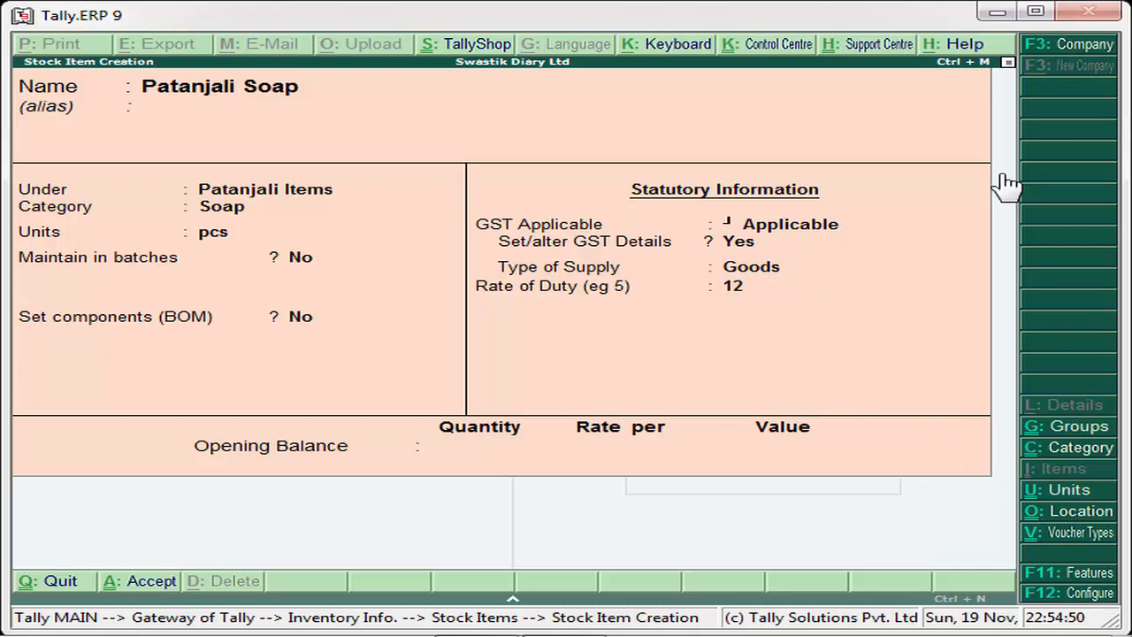
key("Escape")
key("y")
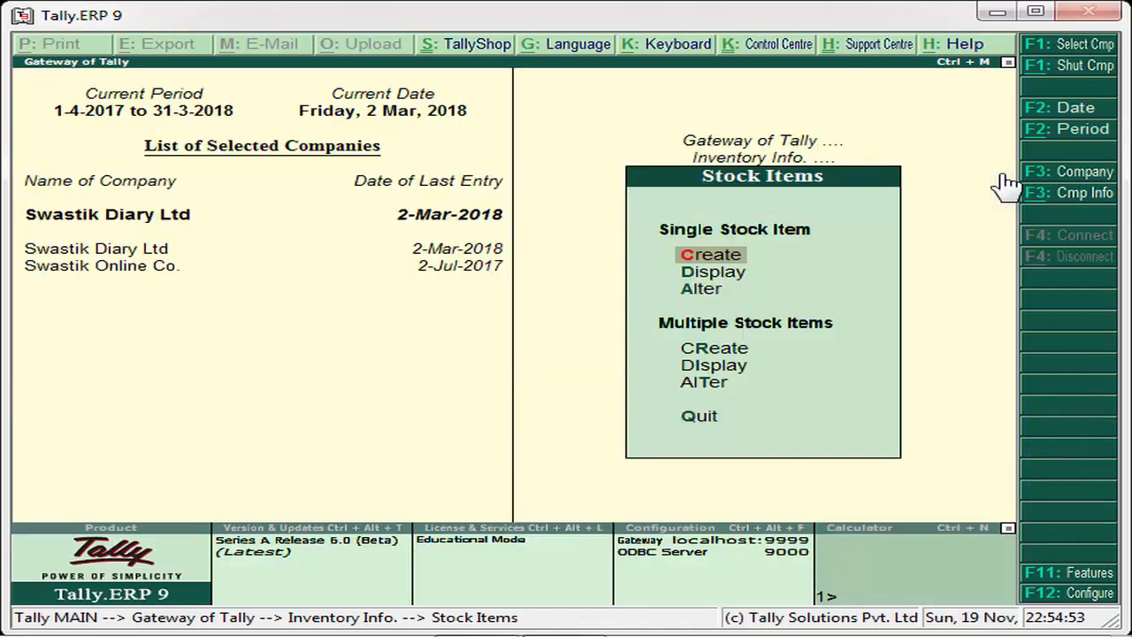
- Leave stock item creation, go back to the Gateway of Tally, and open the Display reports
key("Escape")
key("Escape")
key("Down")
key("Down")
key("Down")
key("Down")
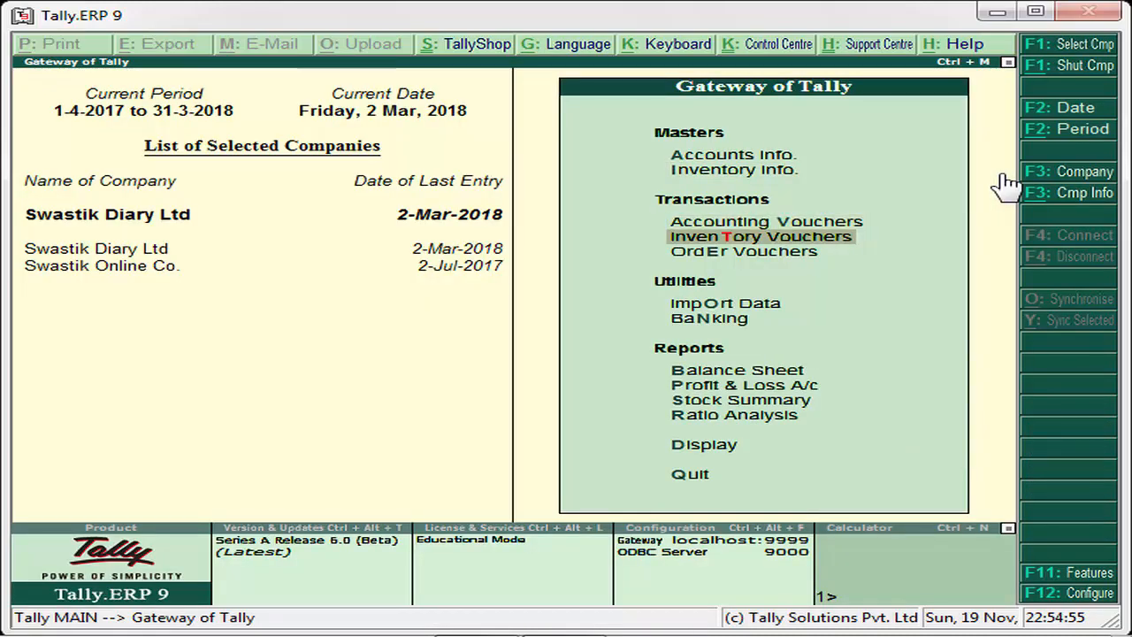
key("Down")
key("Down")
key("Down")
key("Down")
key("Down")
key("Down")
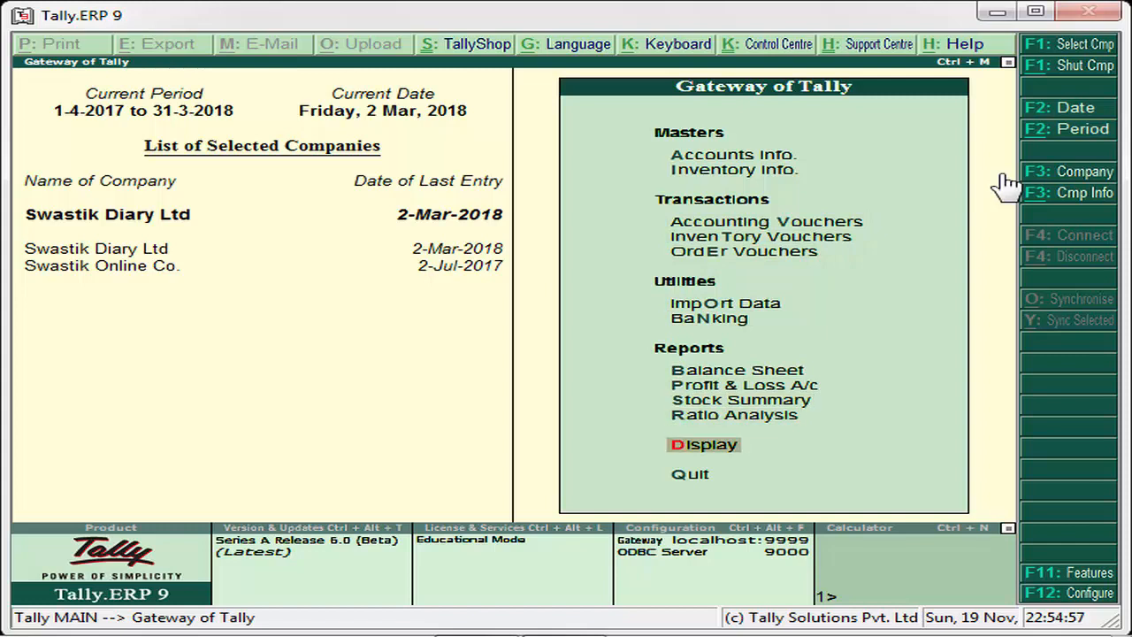
key("Return")
- Open GST Rate Setup from the statutory GST reports
key("Down")
key("Down")
key("Down")
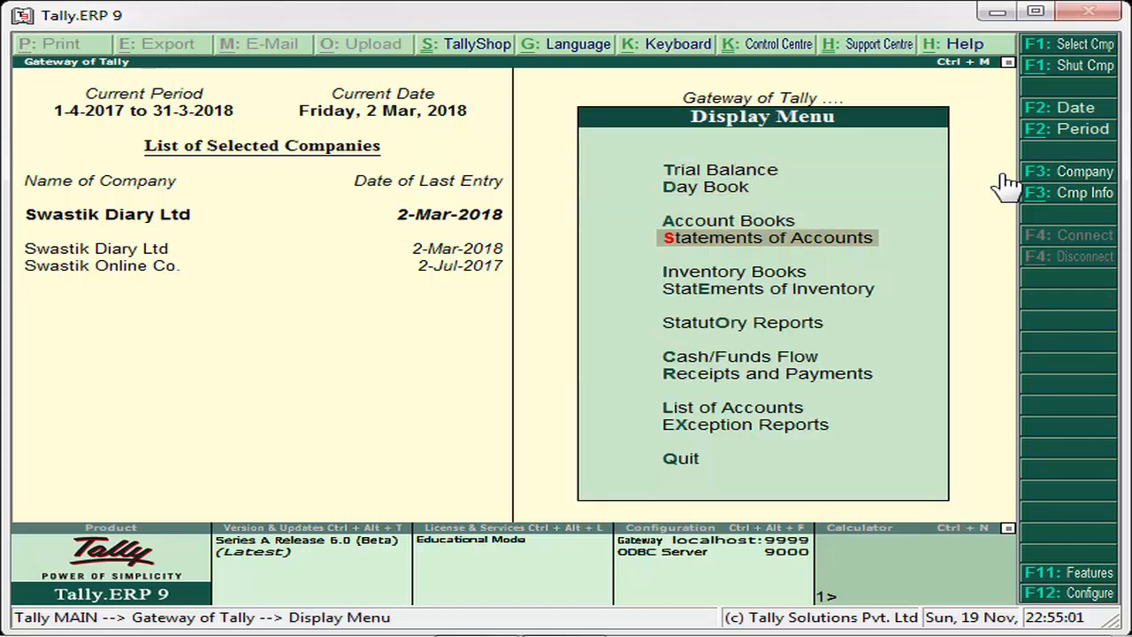
key("Down")
key("Down")
key("Down")
key("Return")
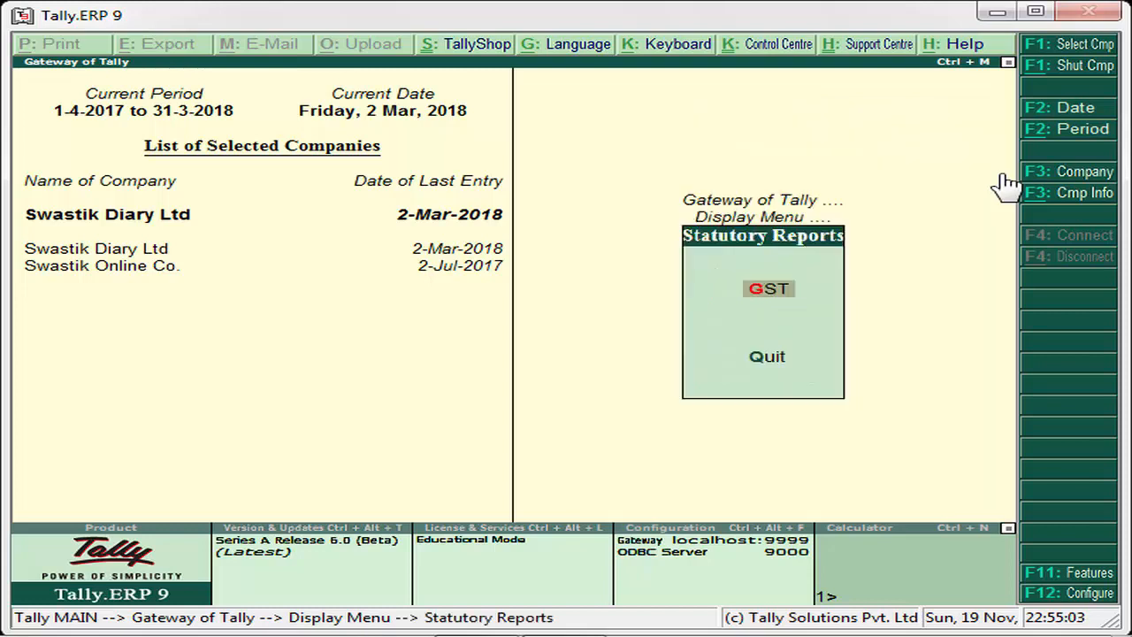
key("Return")
key("Down")
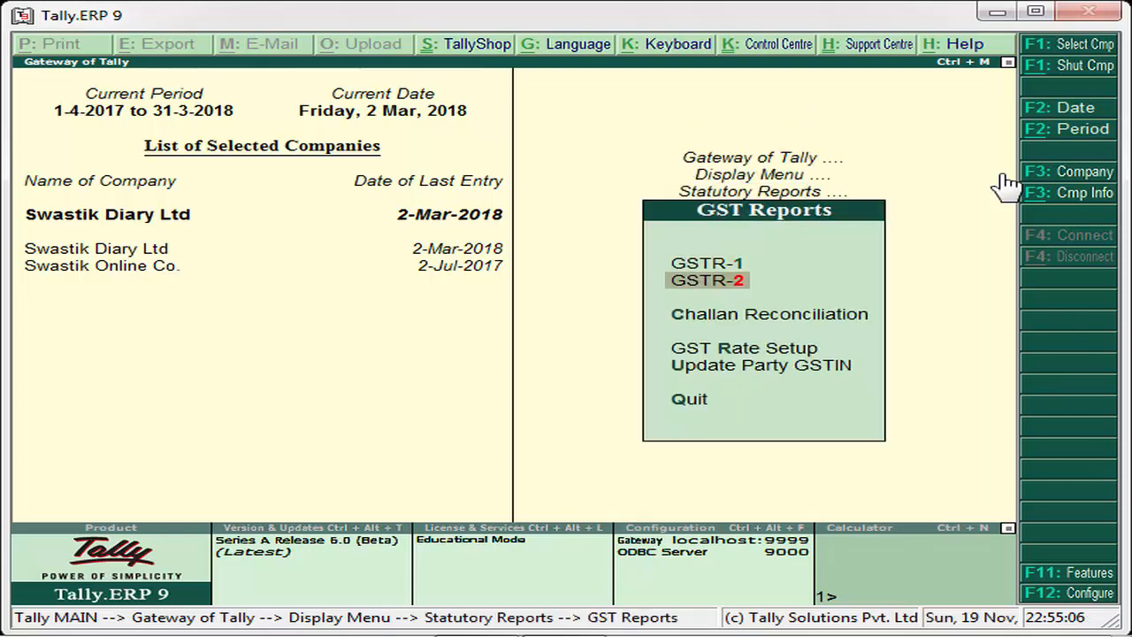
key("Down")
key("Down")
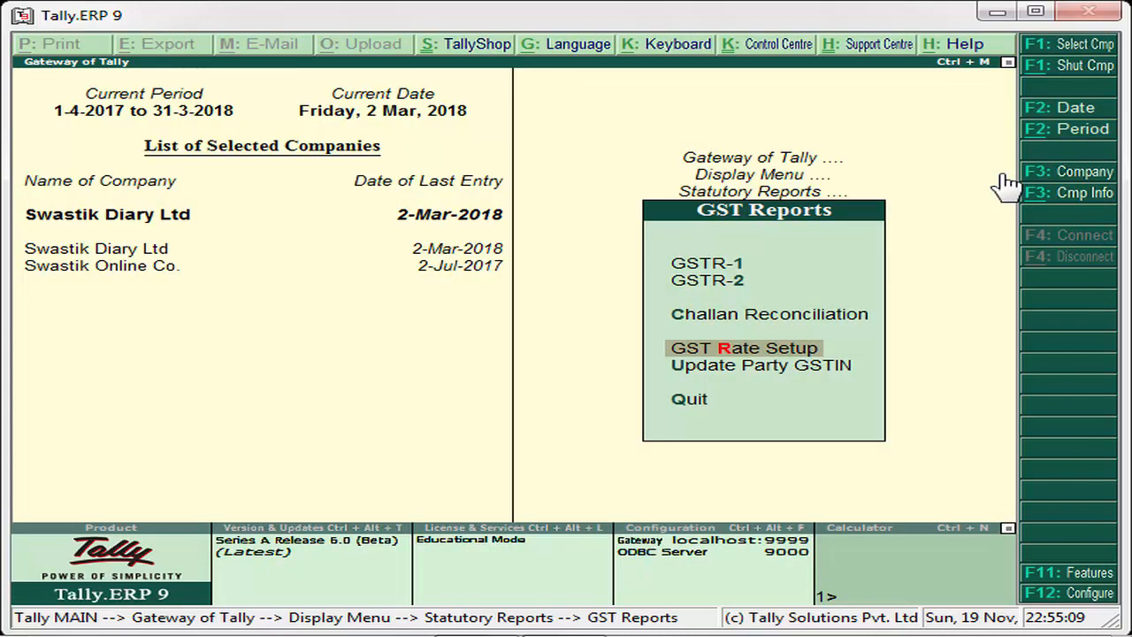
key("Return")
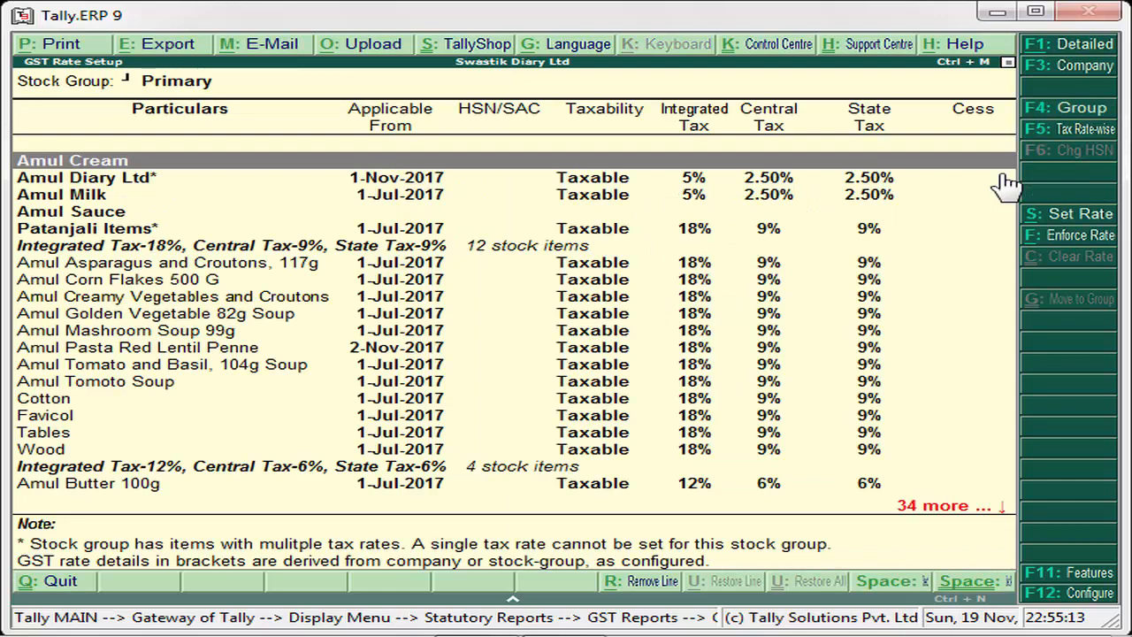
- Check the GST rates of the items under the Patanjali Items group, and return to the Primary group
key("Down")
key("Down")
key("Down")
key("Down")
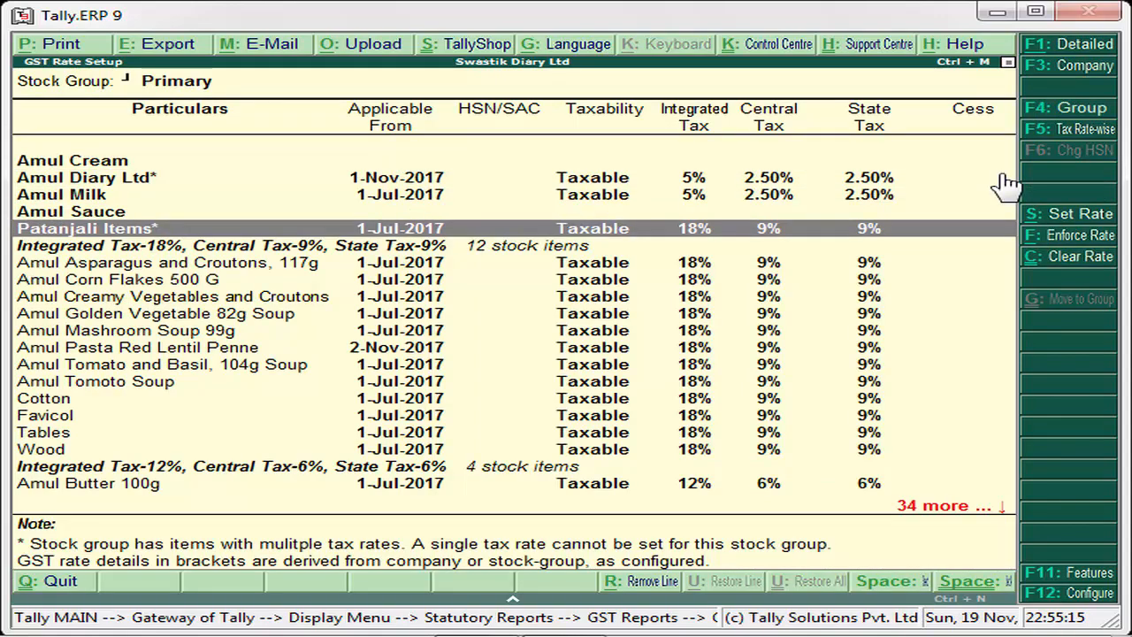
key("Return")
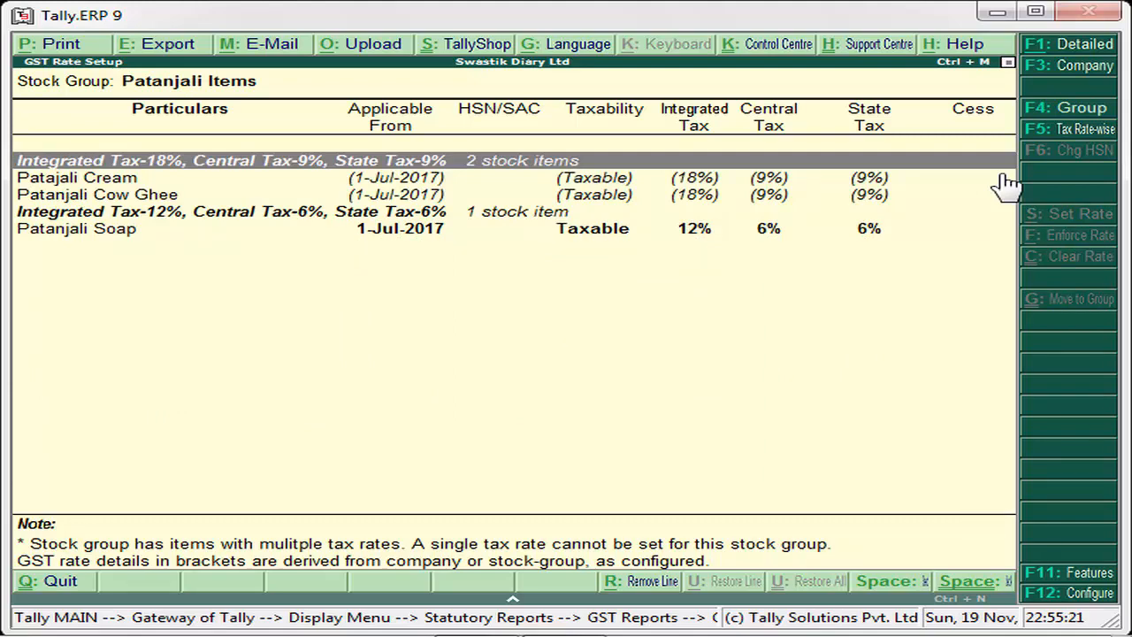
key("Escape")
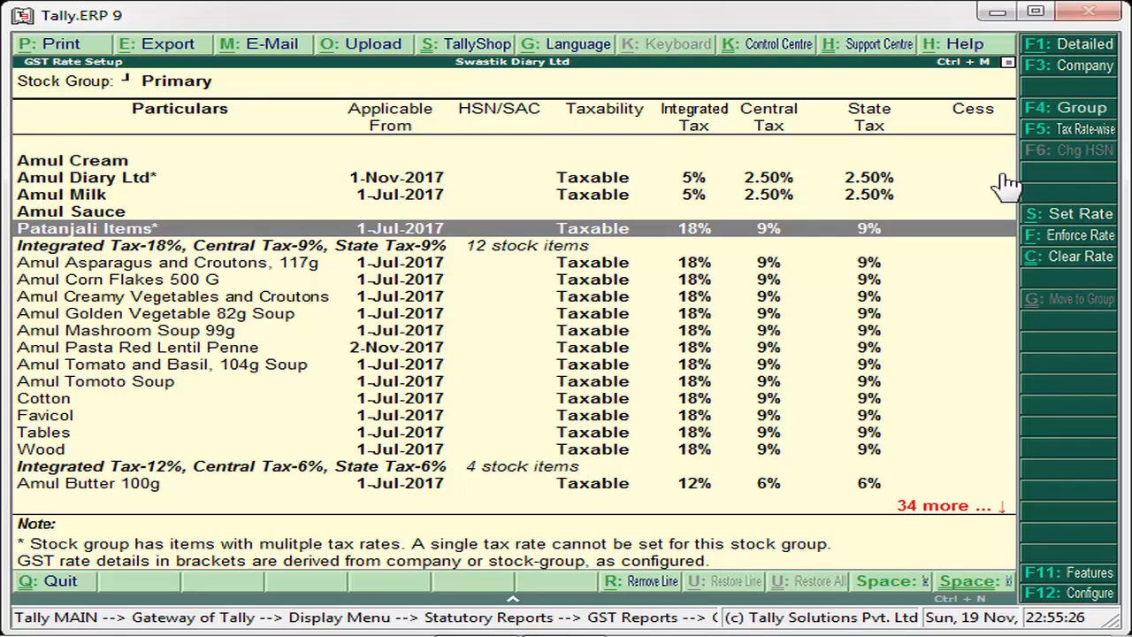
- Reopen the Patanjali Items group and compare the rates of Patajali Cream and Patanjali Cow Ghee before returning to the Primary group
key("Return")
key("Down")
key("Down")
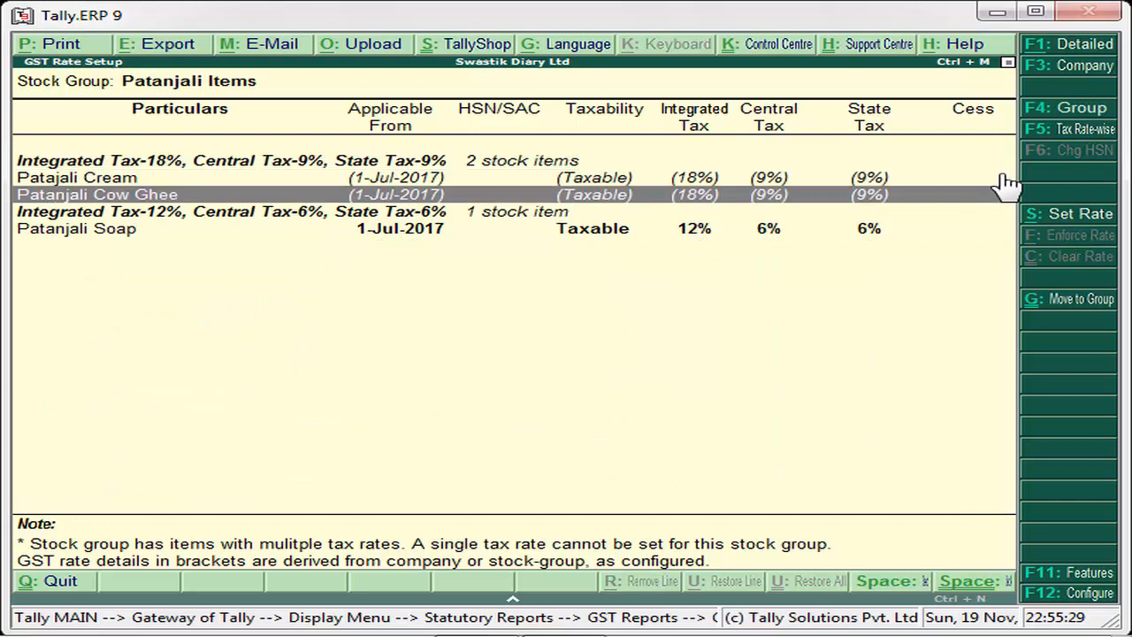
key("Up")
key("Down")
key("Up")
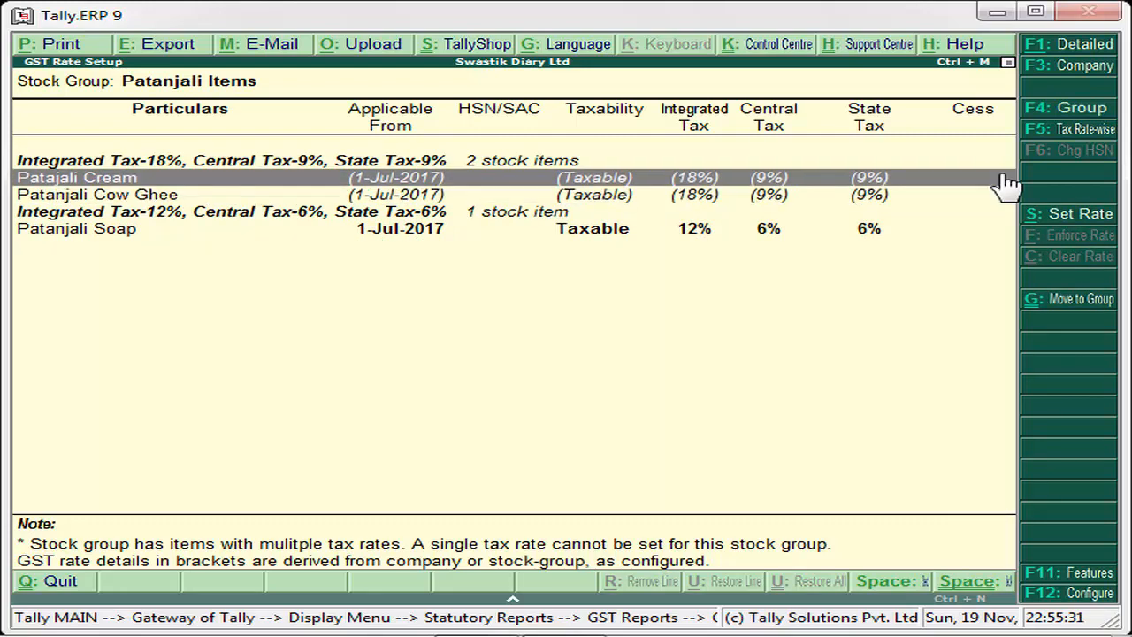
key("Down")
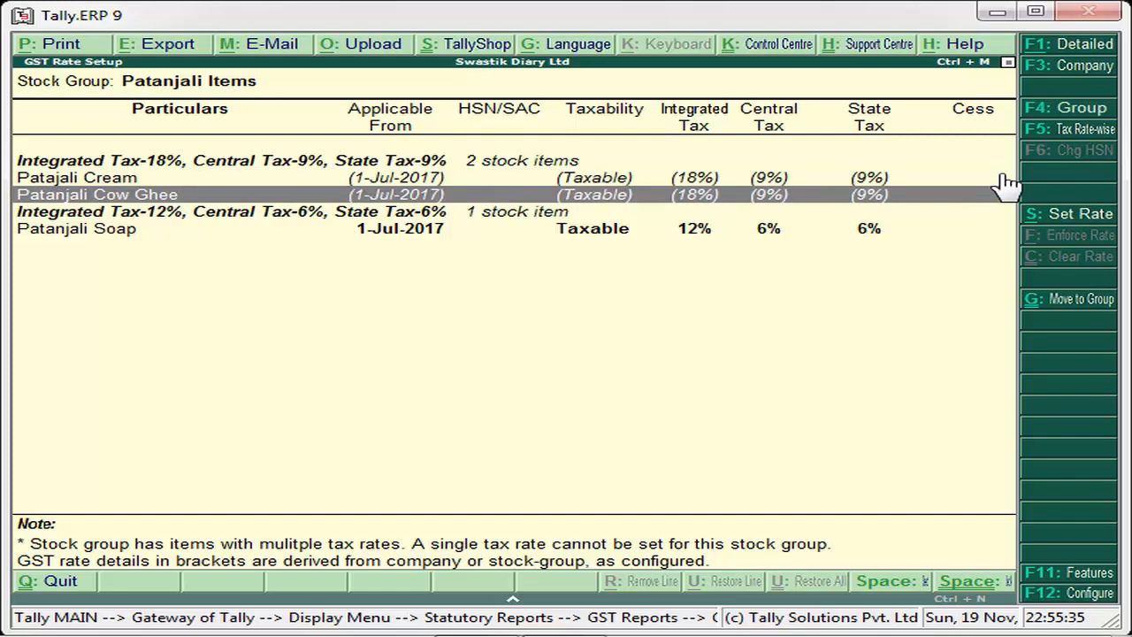
key("Up")
key("Down")
key("Up")
key("Down")
key("Up")
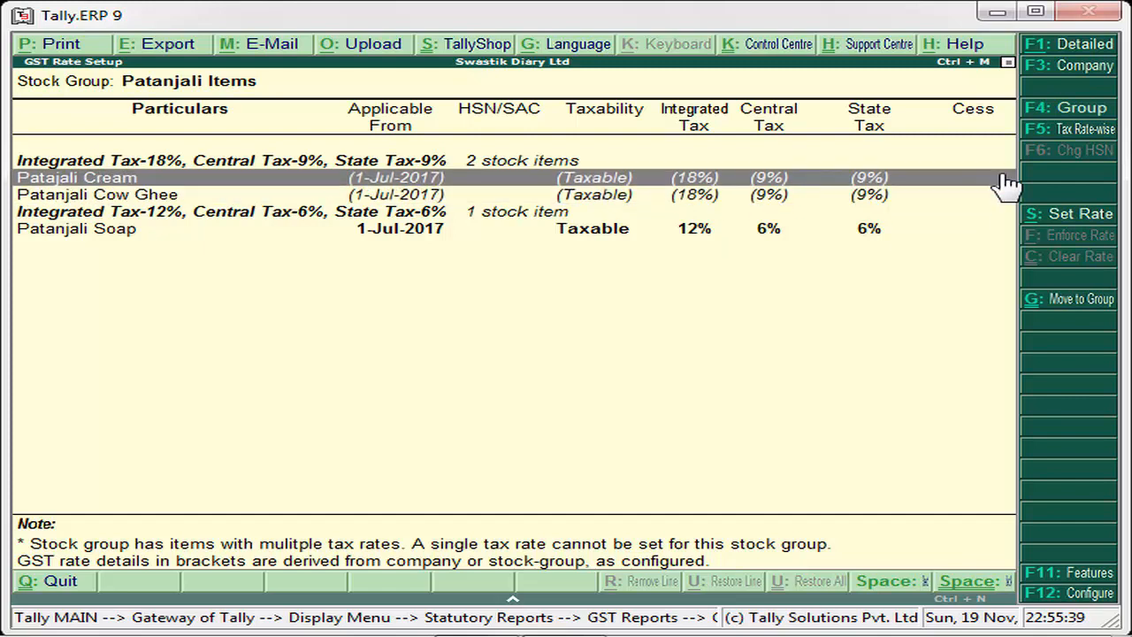
key("Escape")
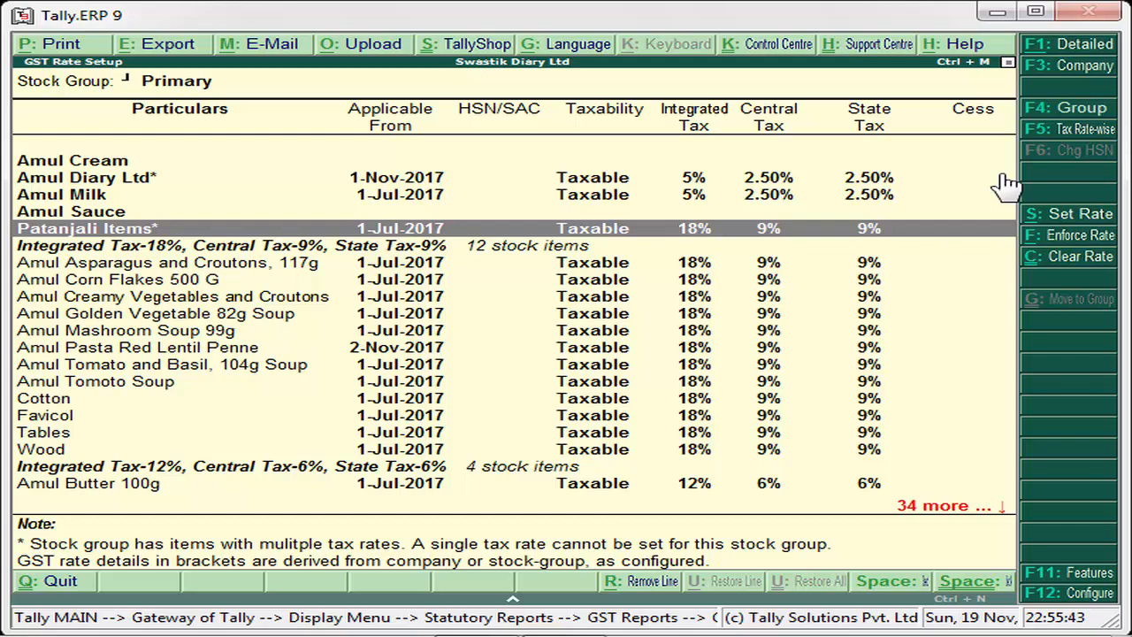
- Compare the tax rates of the cream and cow ghee with those of Patanjali Soap inside the Patanjali Items group
key("Return")
key("Down")
key("Down")
key("Down")
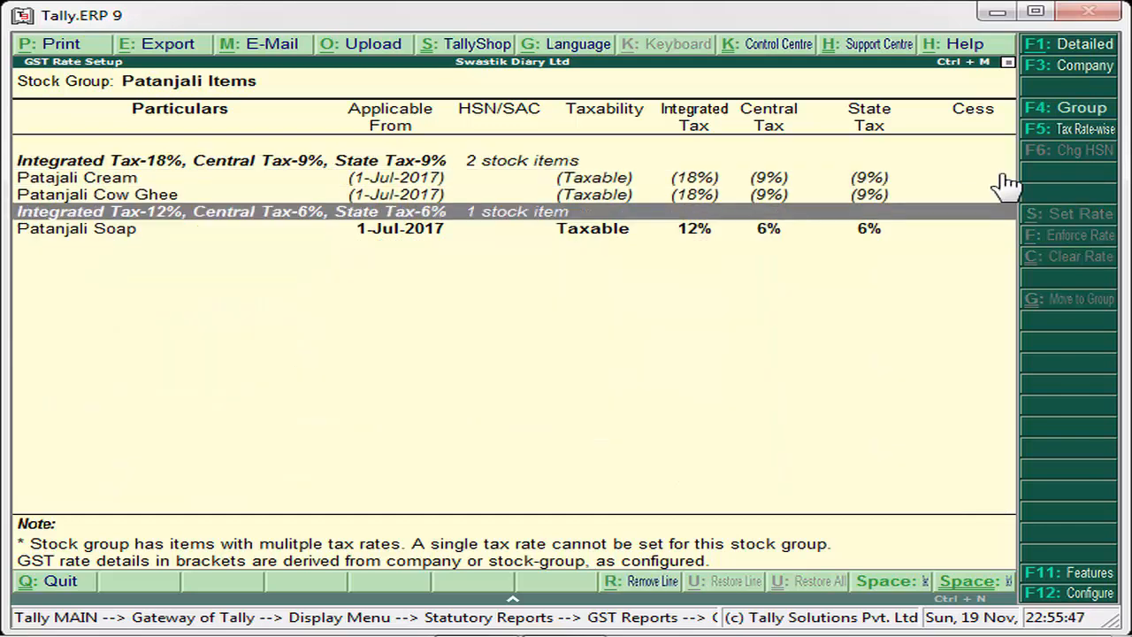
key("Up")
key("Up")
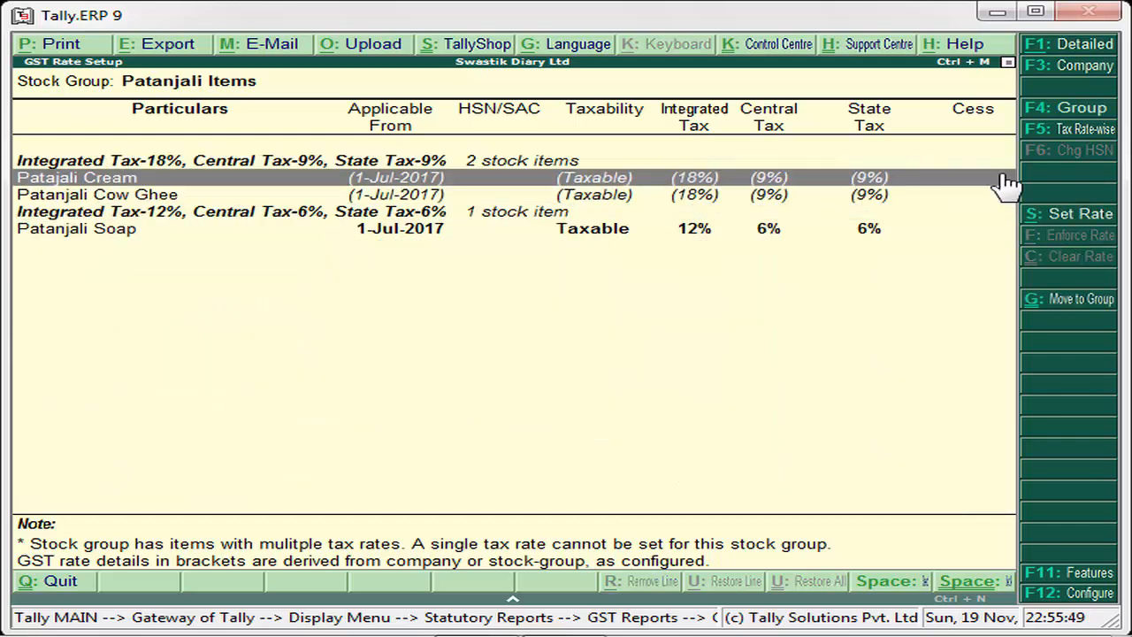
key("Down")
key("Up")
key("Down")
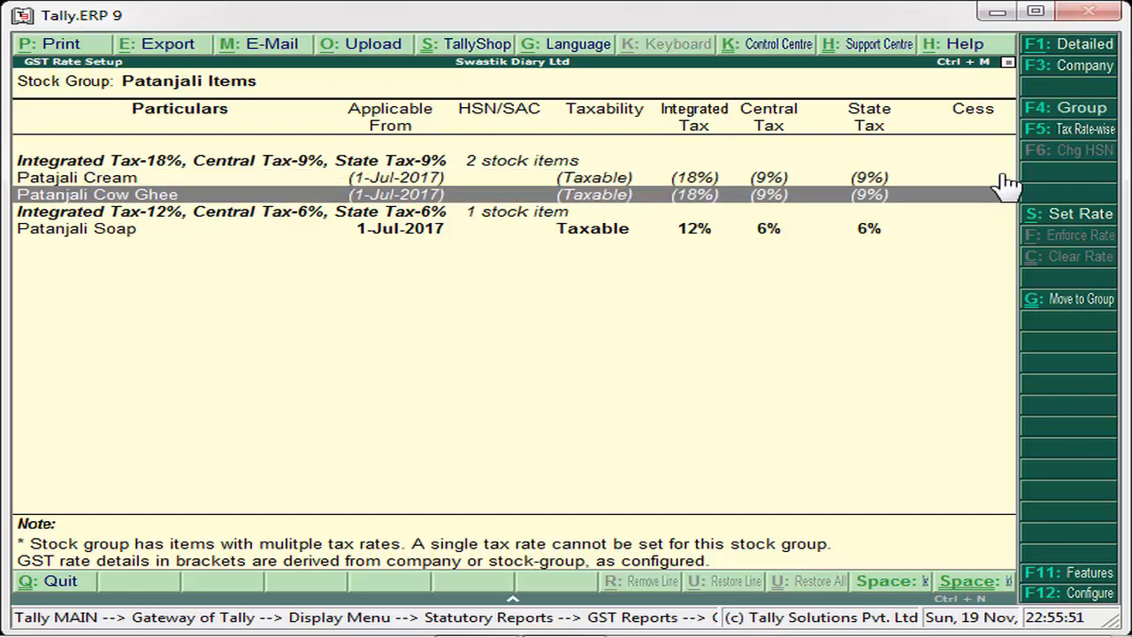
key("Down")
key("Down")
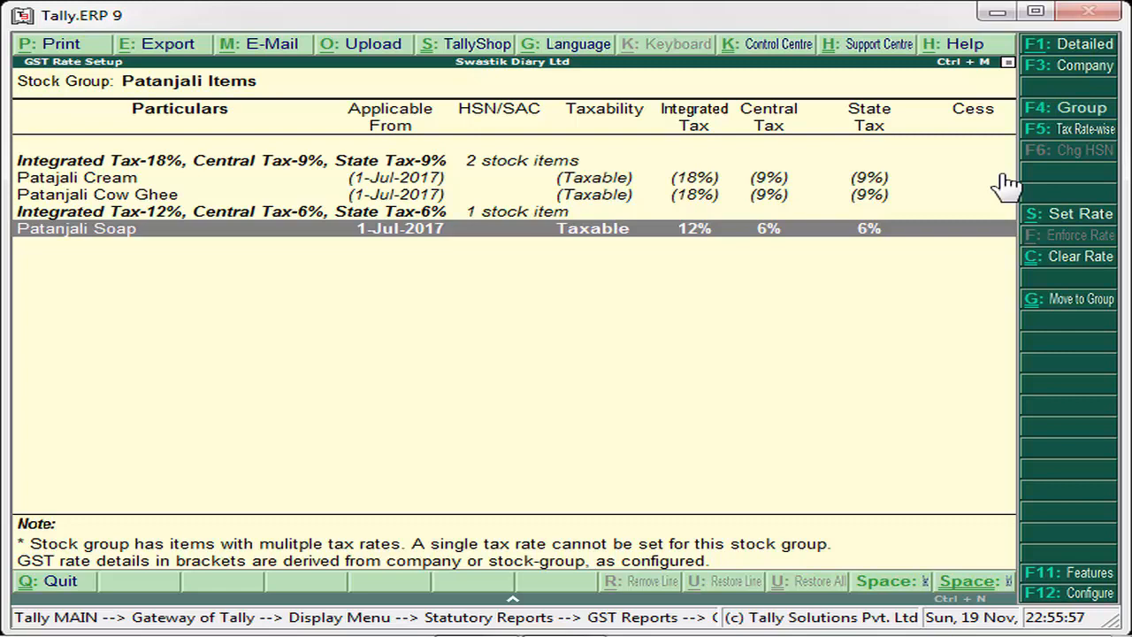
key("Up")
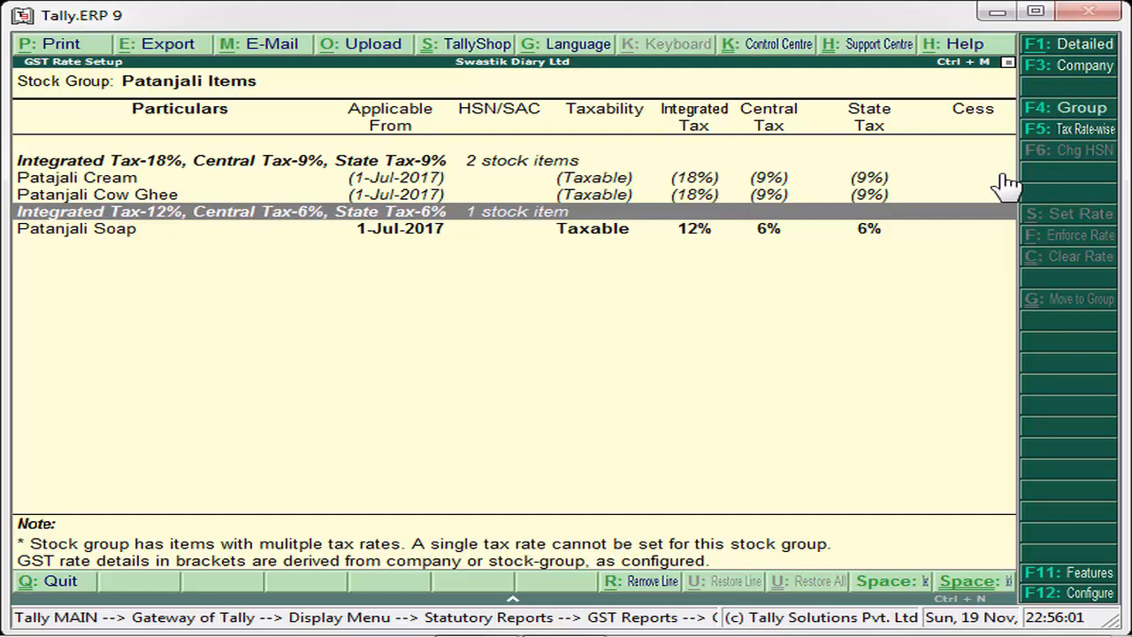
key("Down")
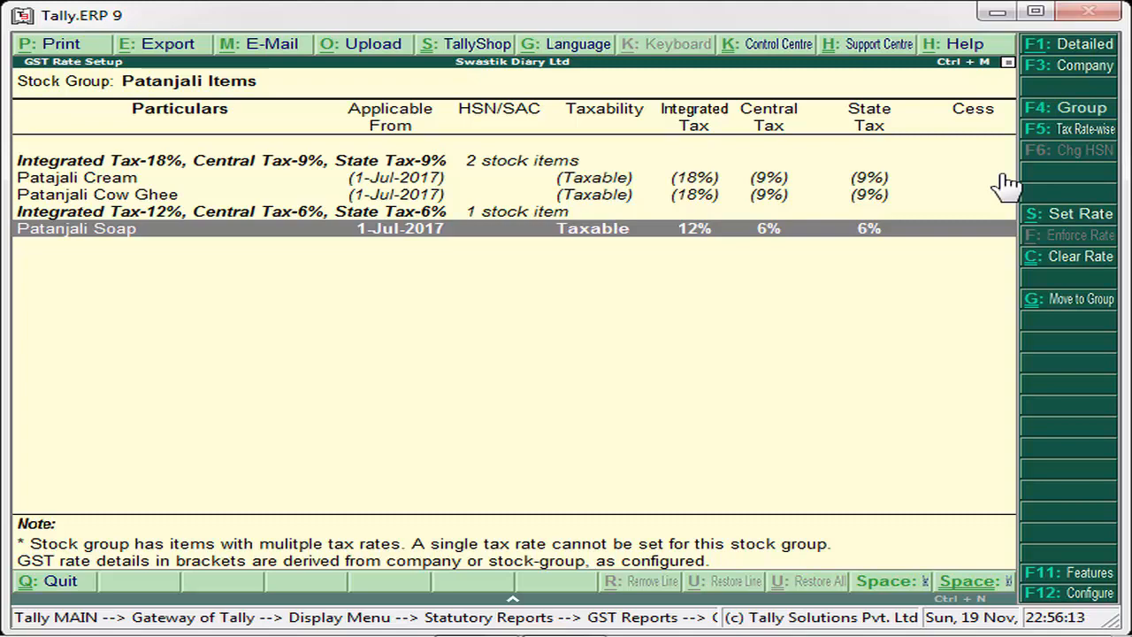
key("Escape")
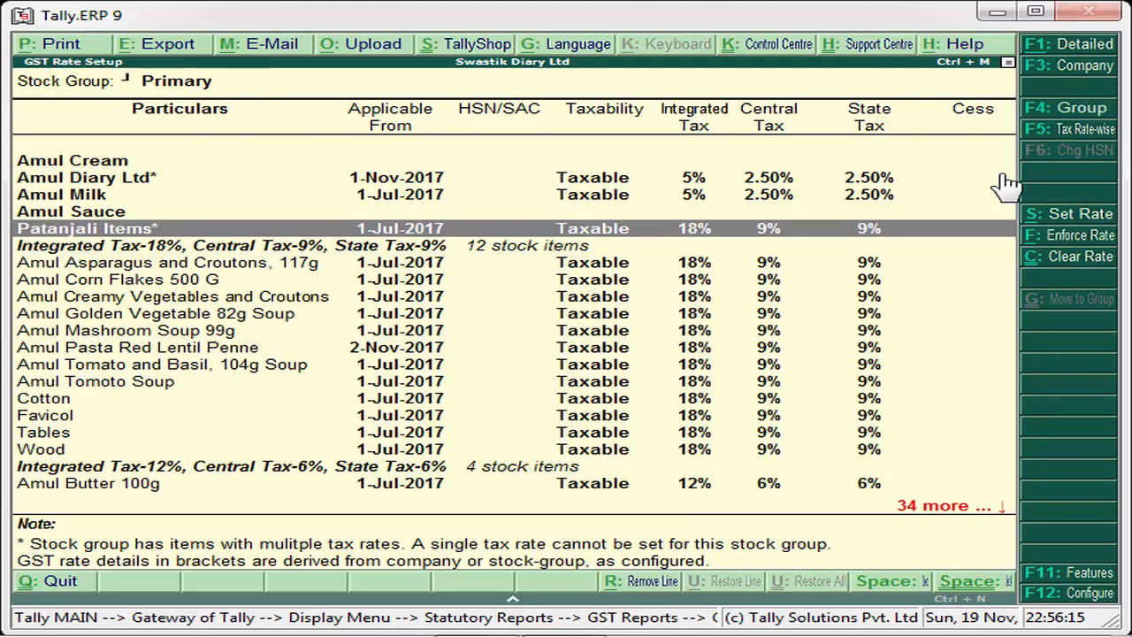
- Go through the Patanjali Items group once more down to Patanjali Soap's rate, and return to the Primary group
key("Return")
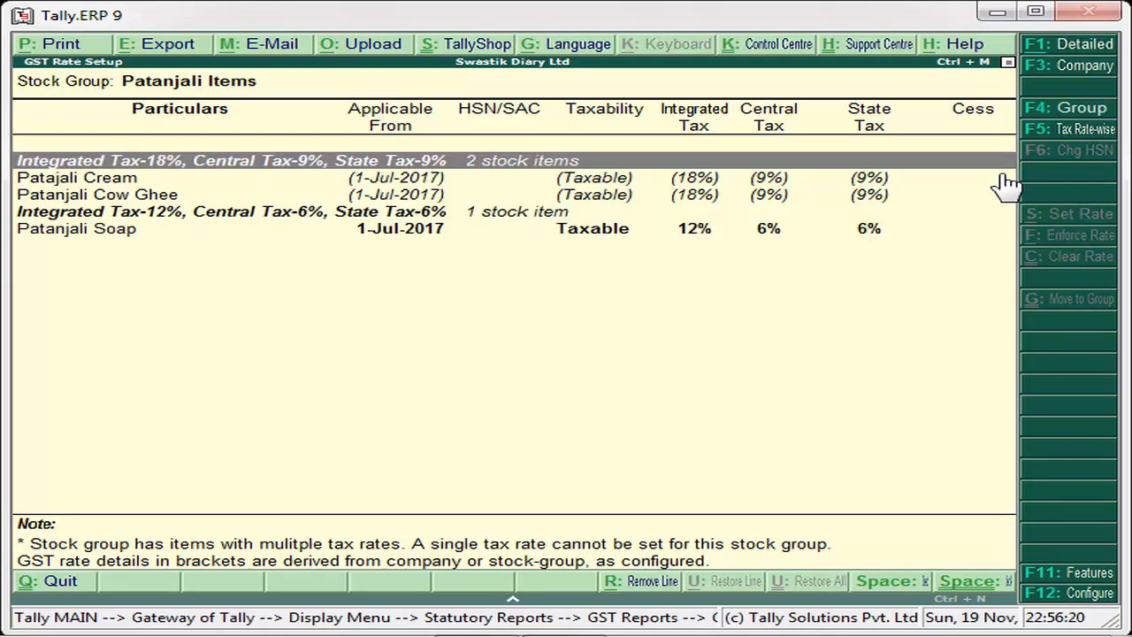
key("Down")
key("Down")
key("Down")
key("Down")
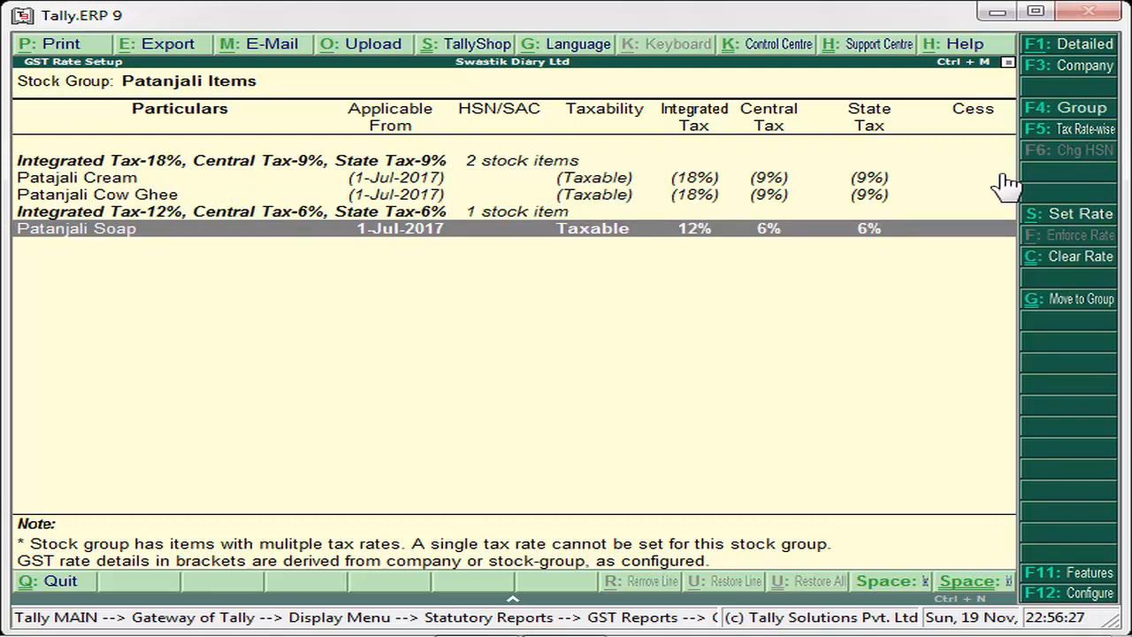
key("Escape")
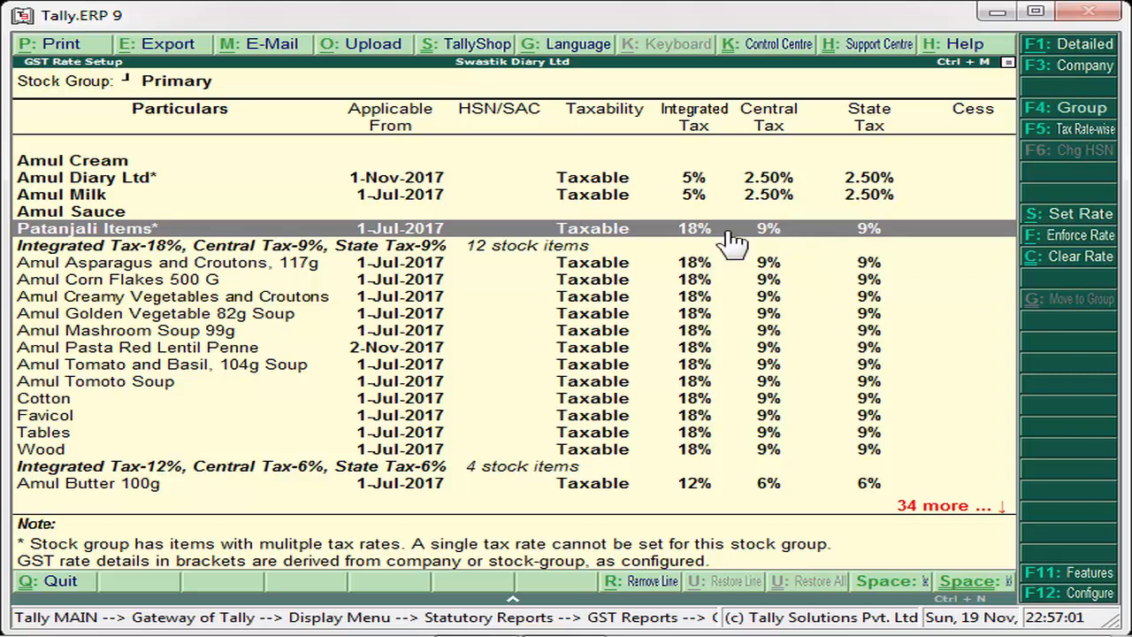
left_click(1080, 221)
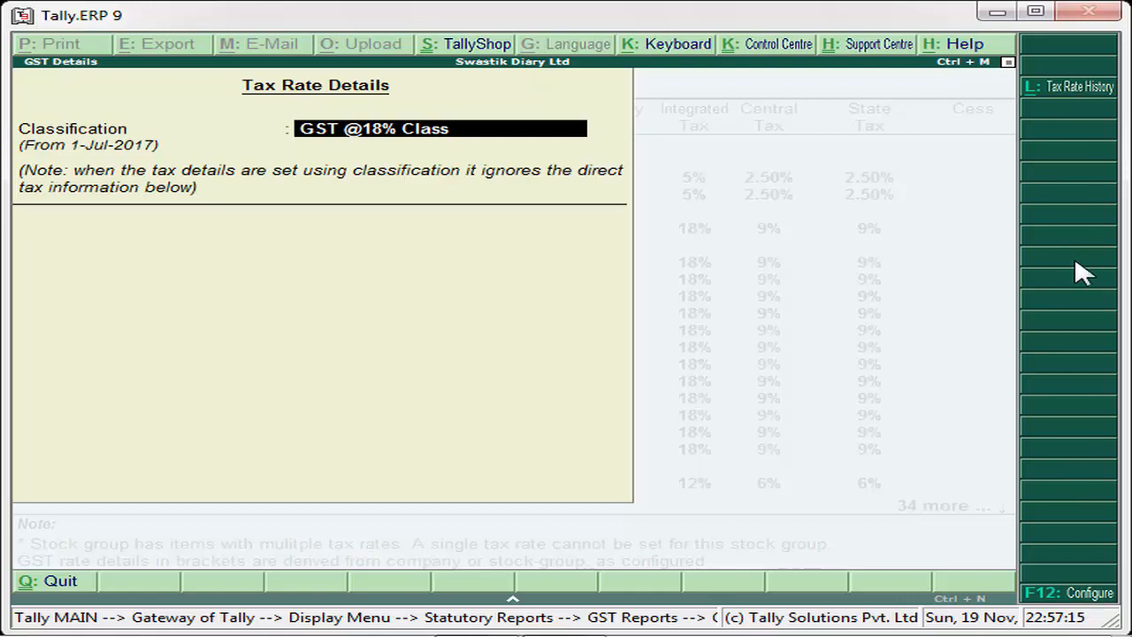
key("alt+c")
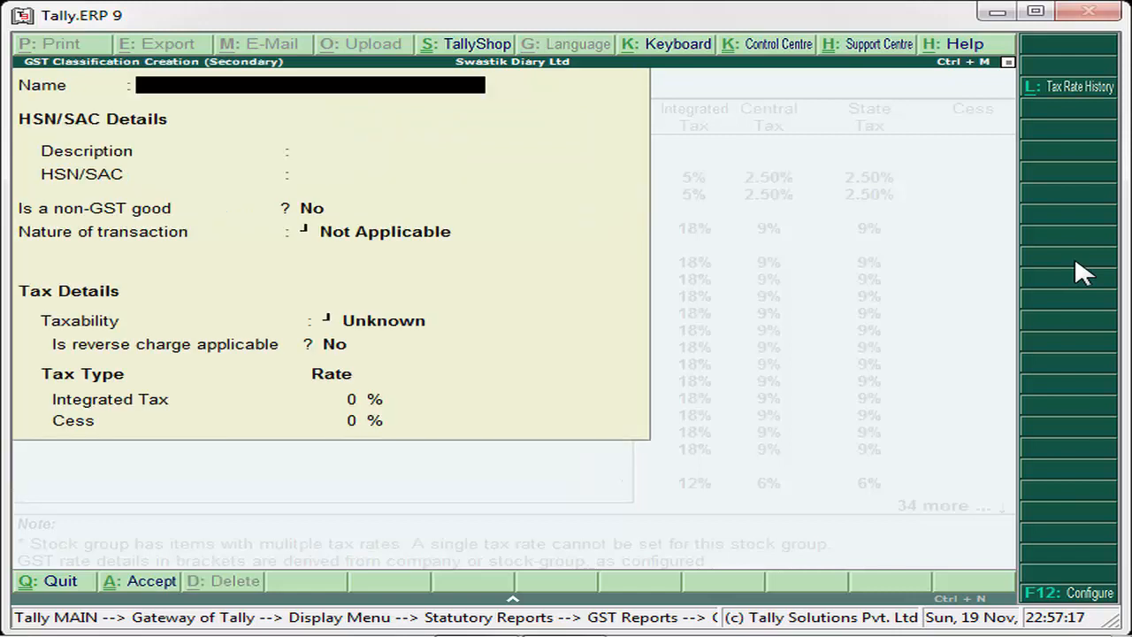
type("GST @")
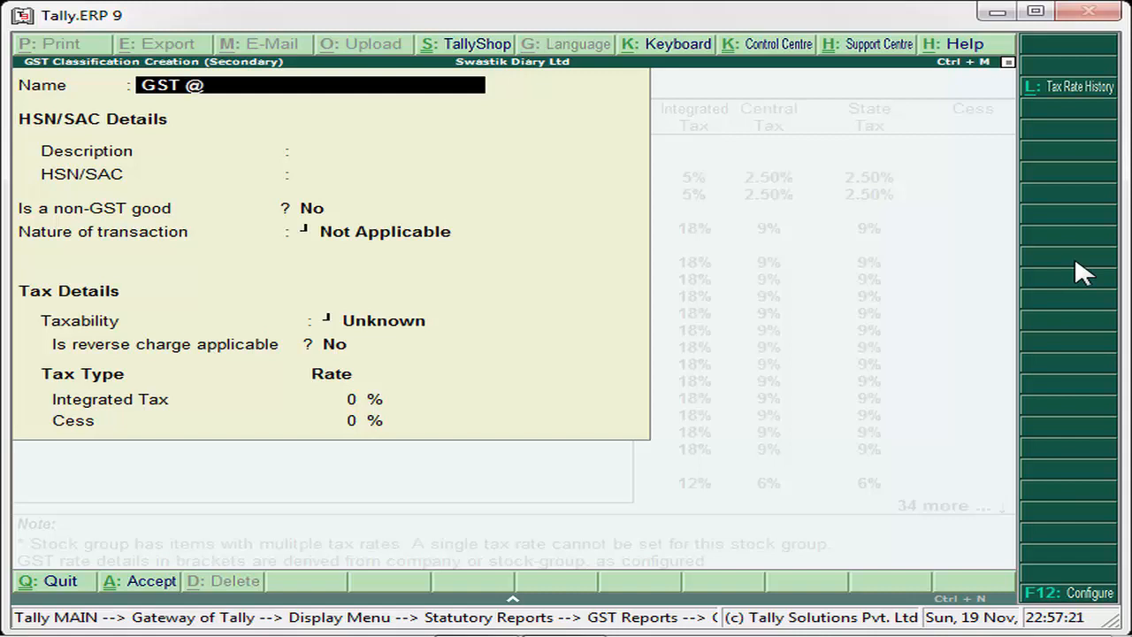
type("20% Class")
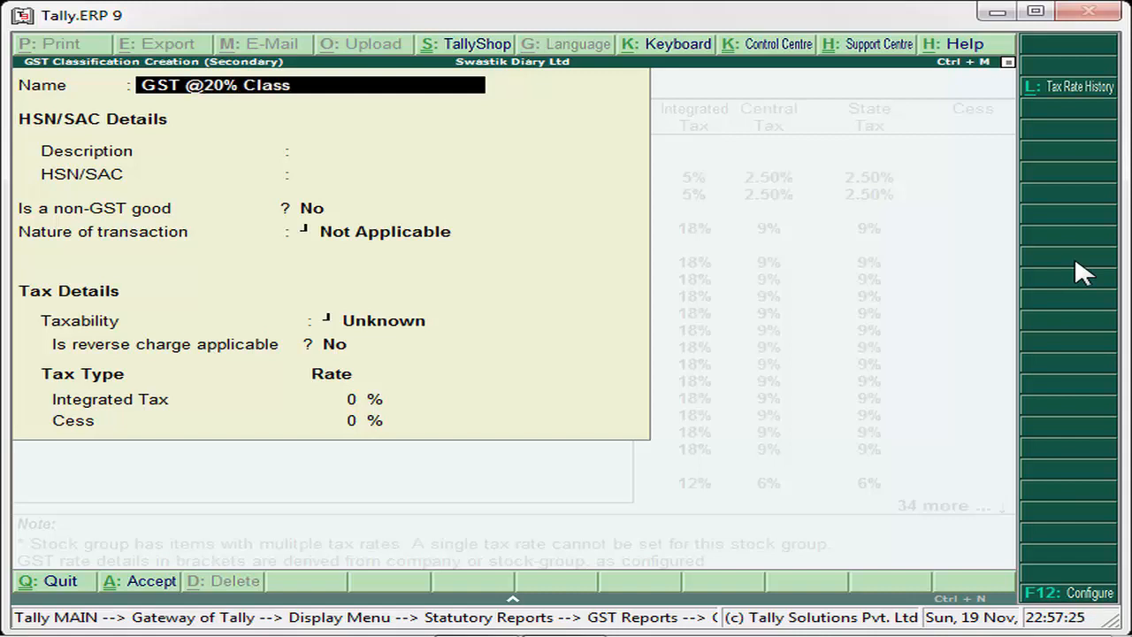
key("Return")
key("Return")
key("Return")
key("Return")
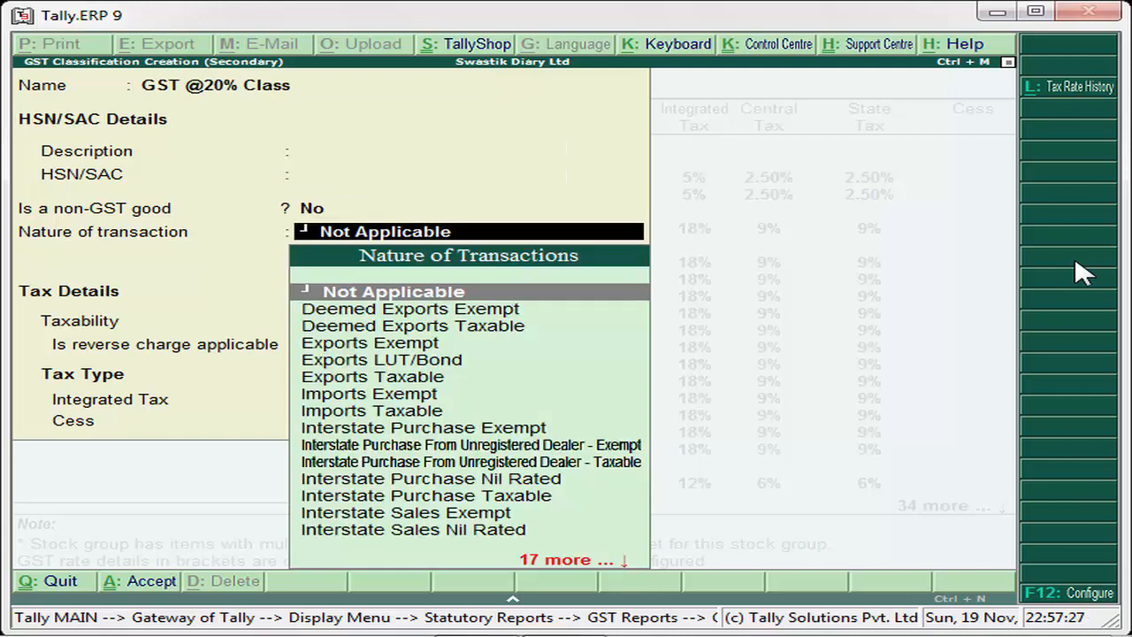
key("Return")
key("Down")
key("Down")
key("Down")
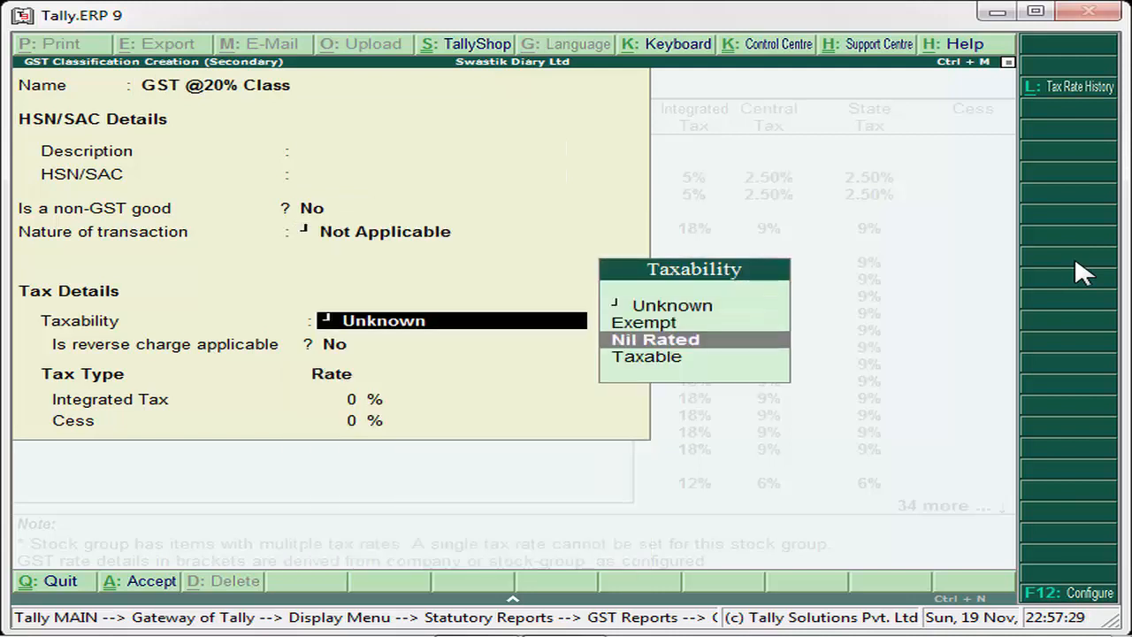
key("Return")
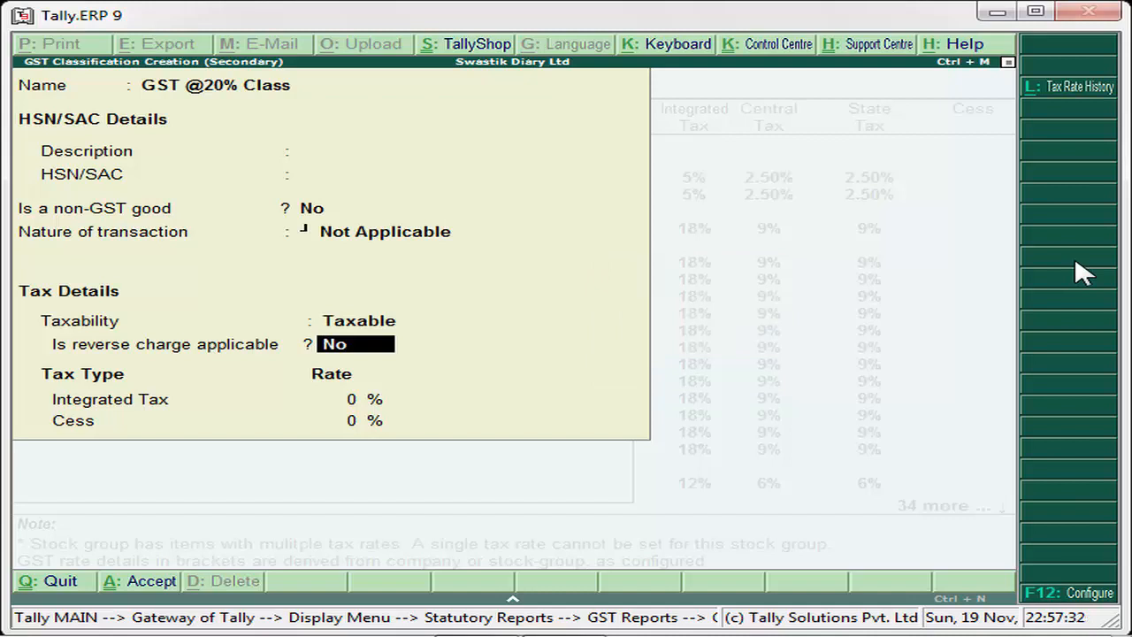
- Set the classification's integrated tax rate to 20%, without reverse charge or cess, and save it for the Patanjali Items group
key("Return")
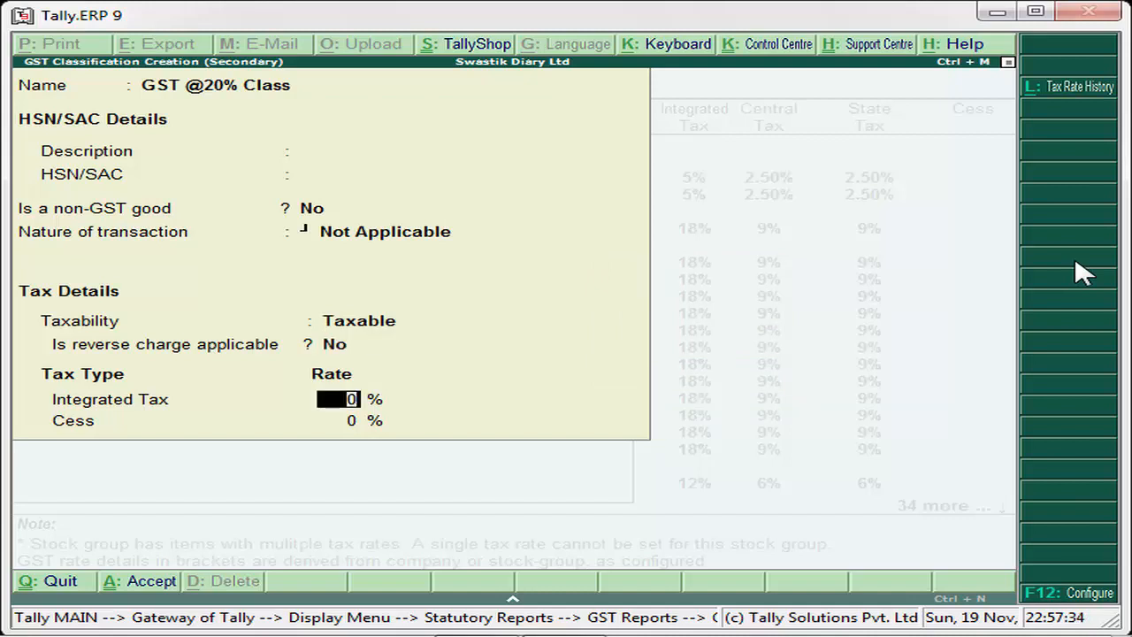
type("20")
key("Return")
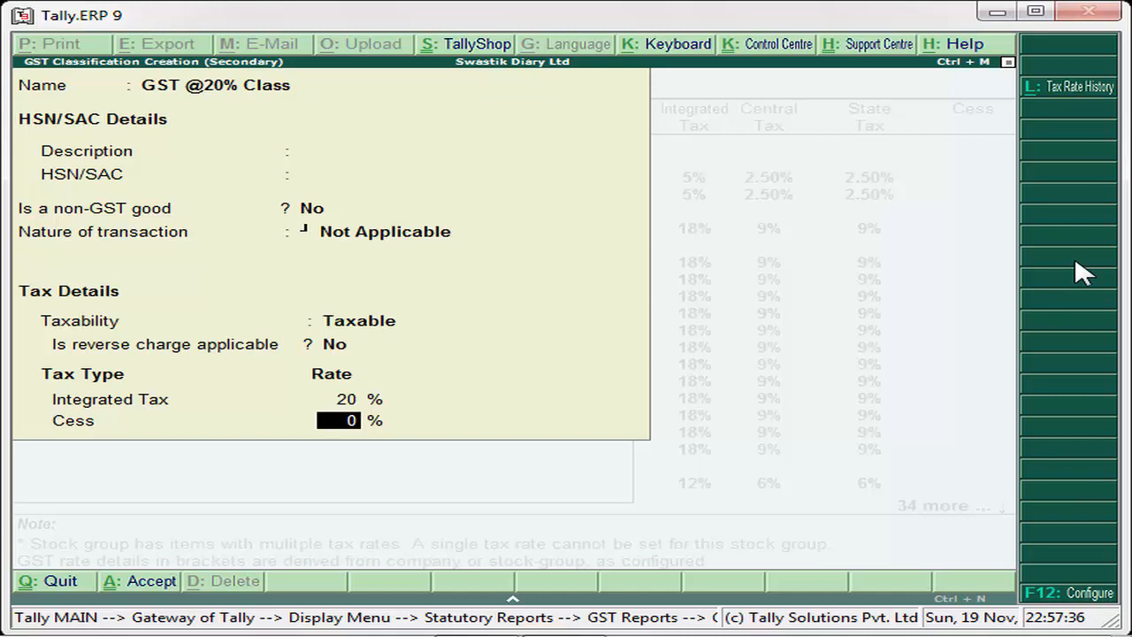
key("Return")
key("Return")
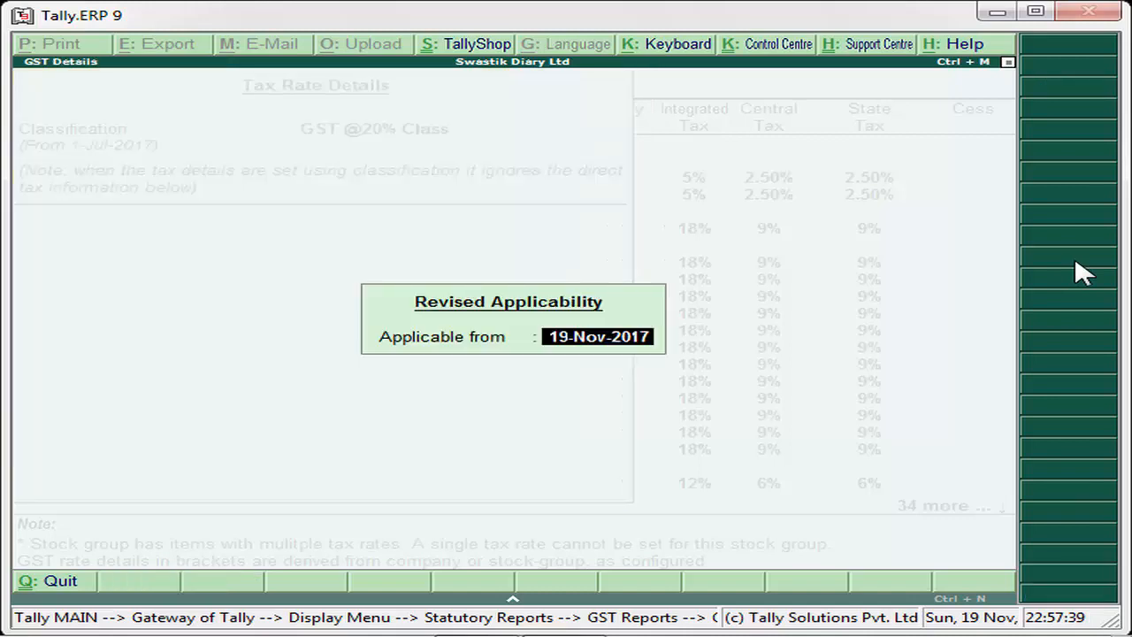
- Make the revised tax rate of Patanjali Items applicable from 1-Nov-2017 and accept the tax rate details
type("1-nov")
key("Return")
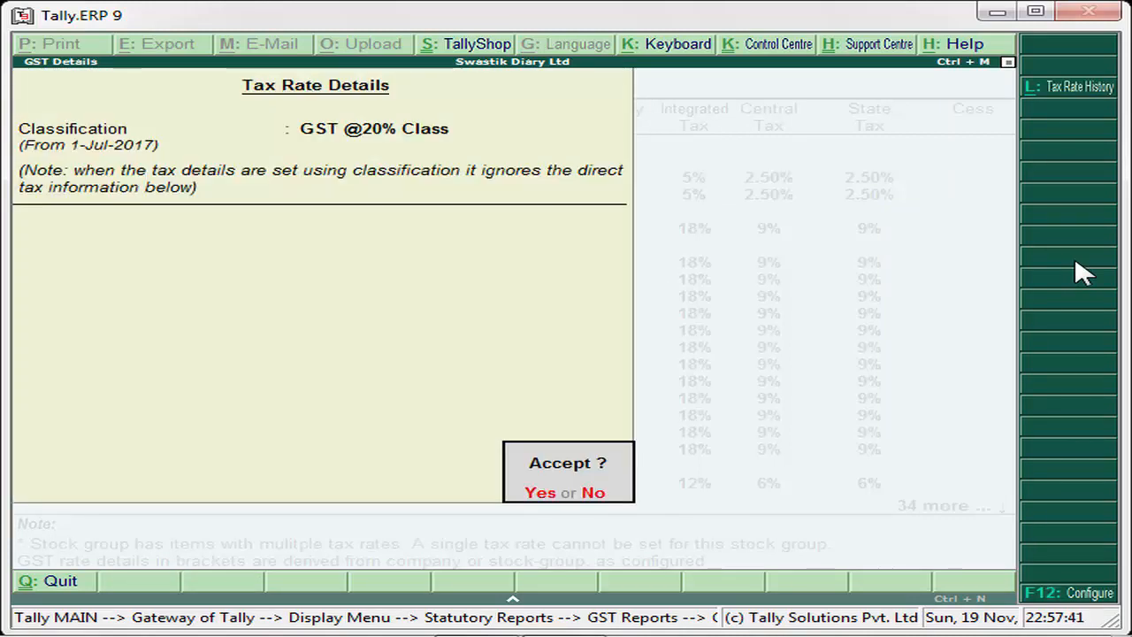
key("Return")
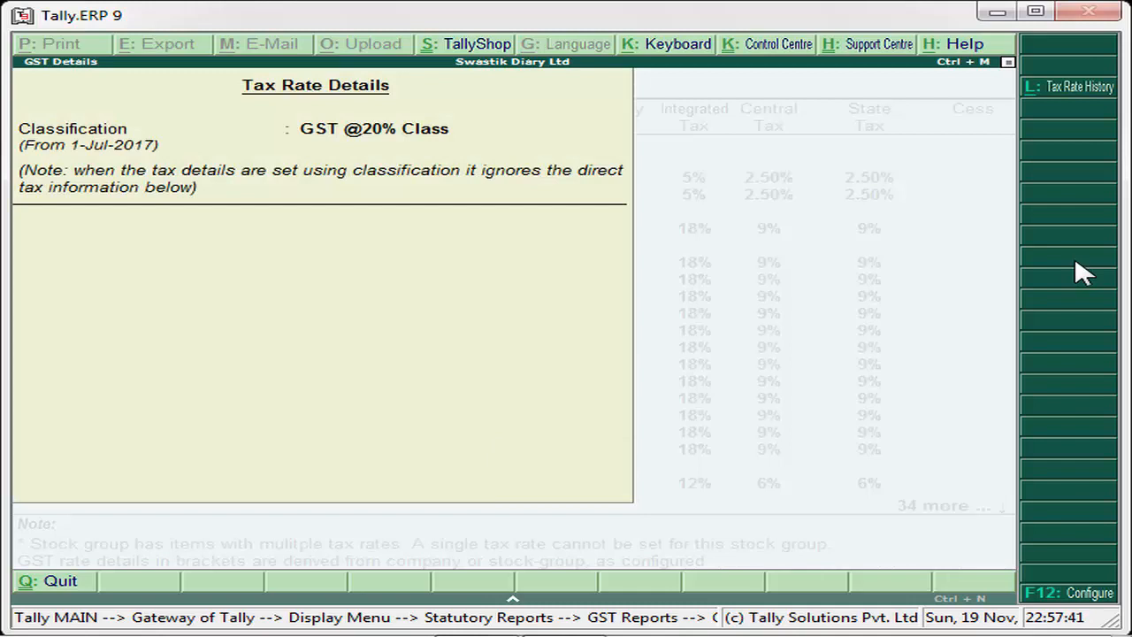
key("Return")
- Open the Patanjali Items group, check the tax rates of its cream, cow ghee and soap, and return to the Primary group
key("Down")
key("Down")
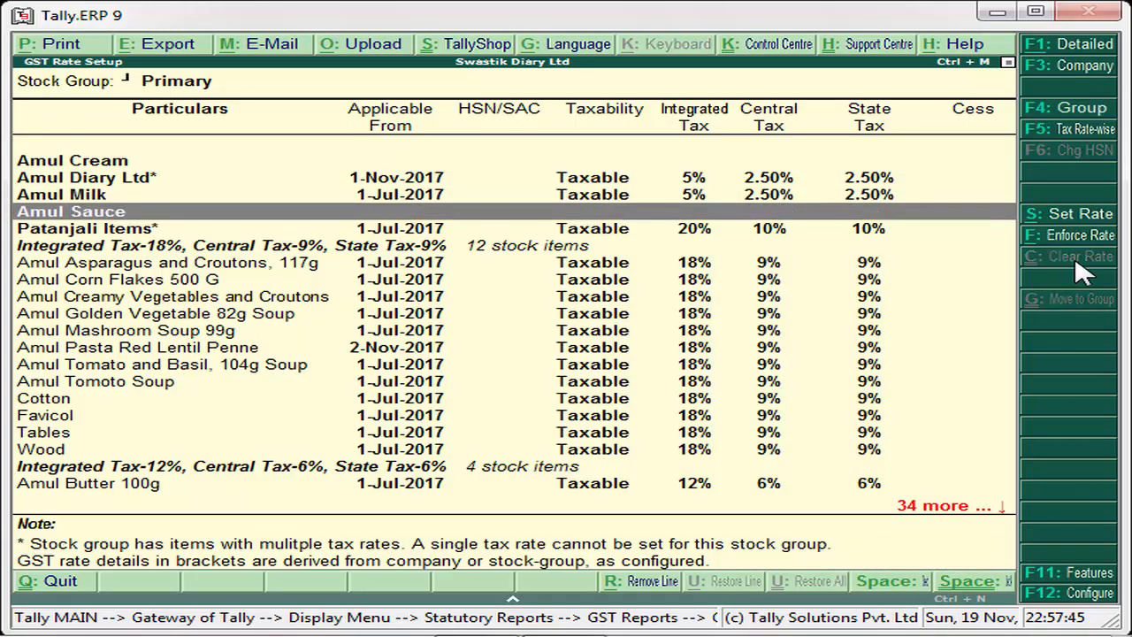
key("Down")
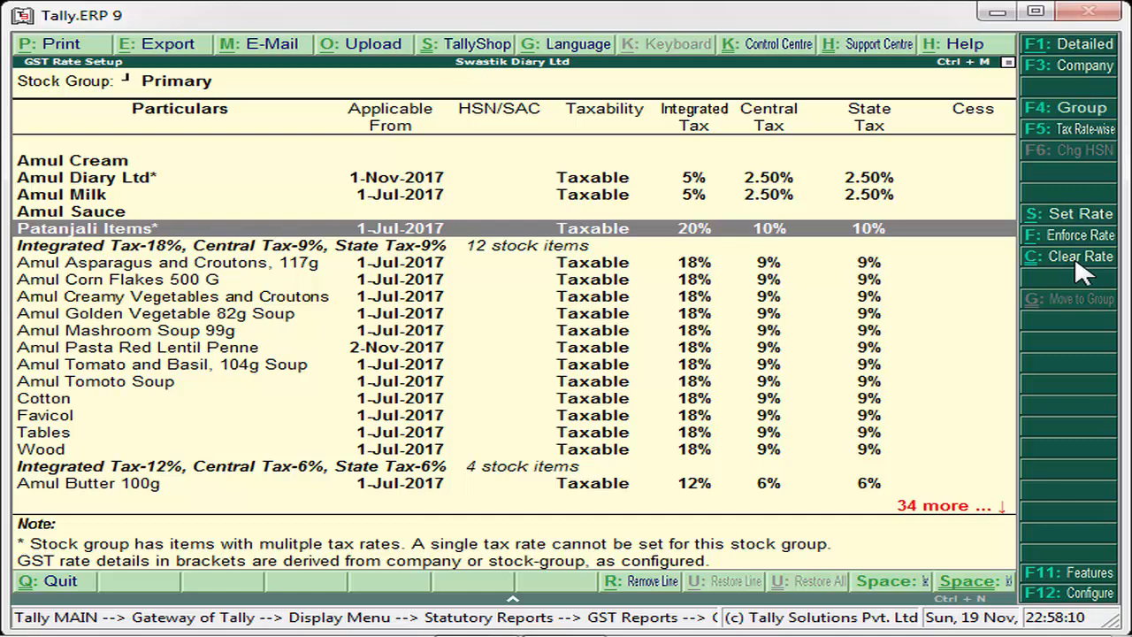
key("Return")
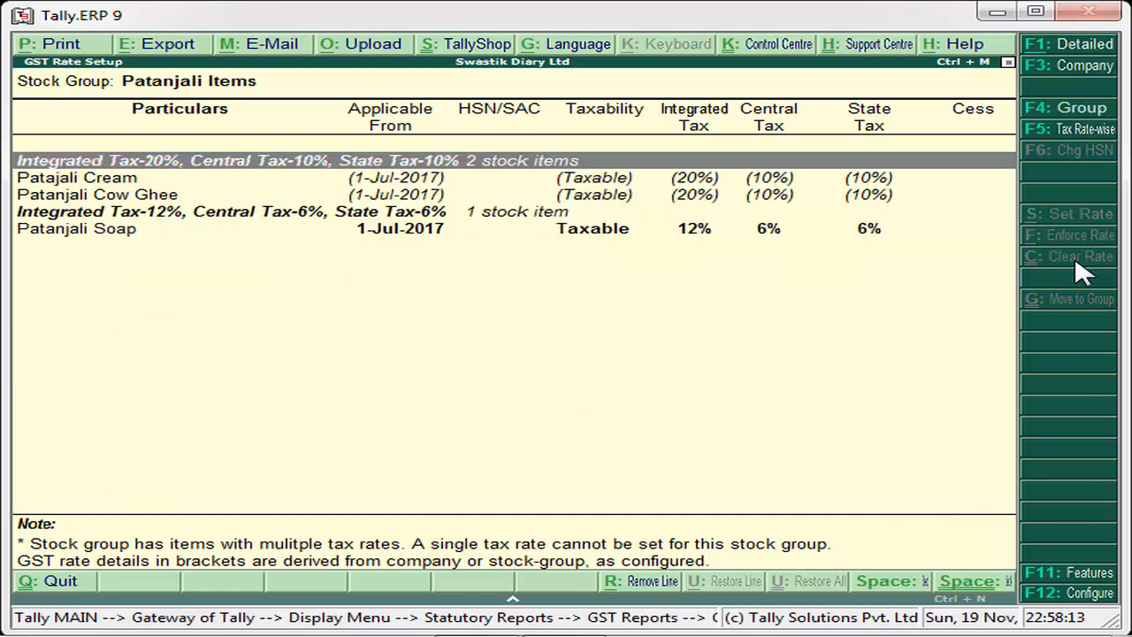
key("Down")
key("Down")
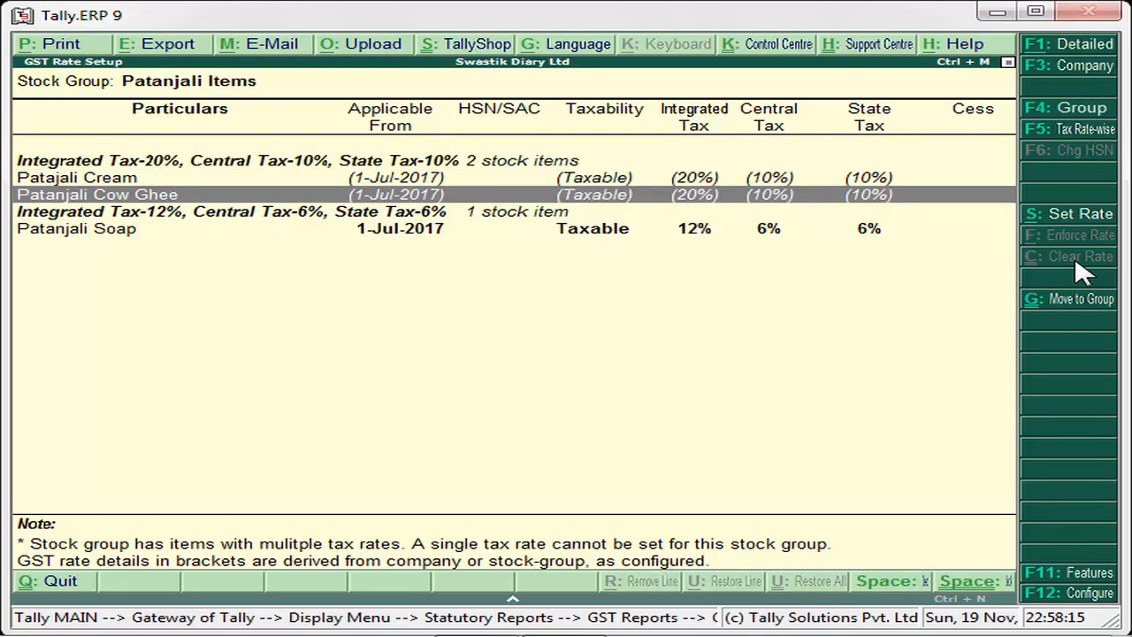
key("Up")
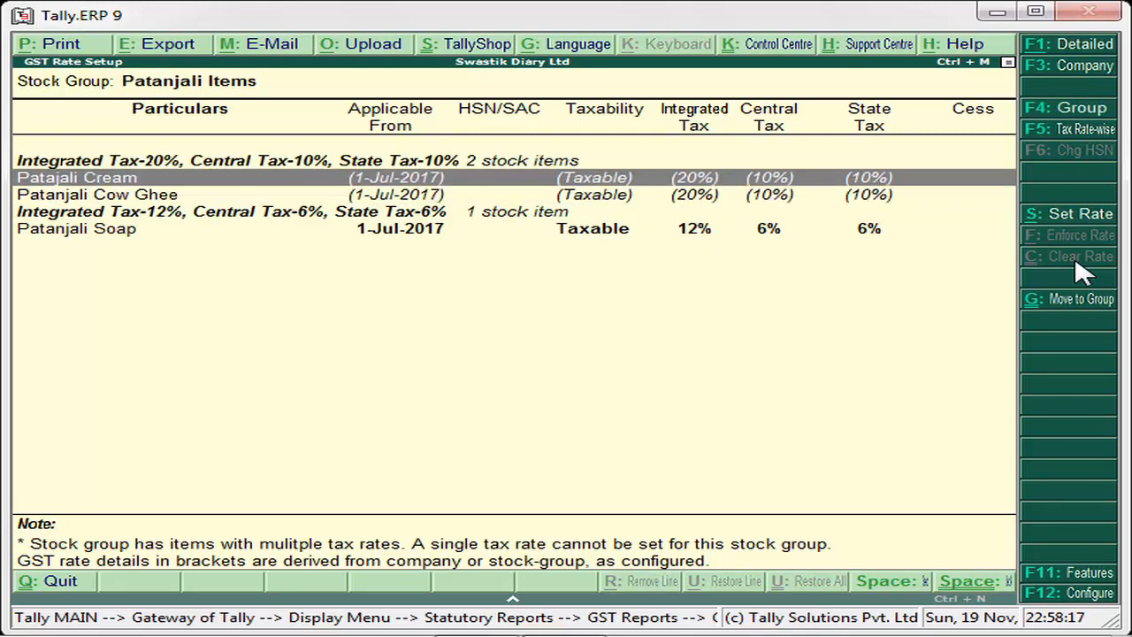
key("Down")
key("Up")
key("Down")
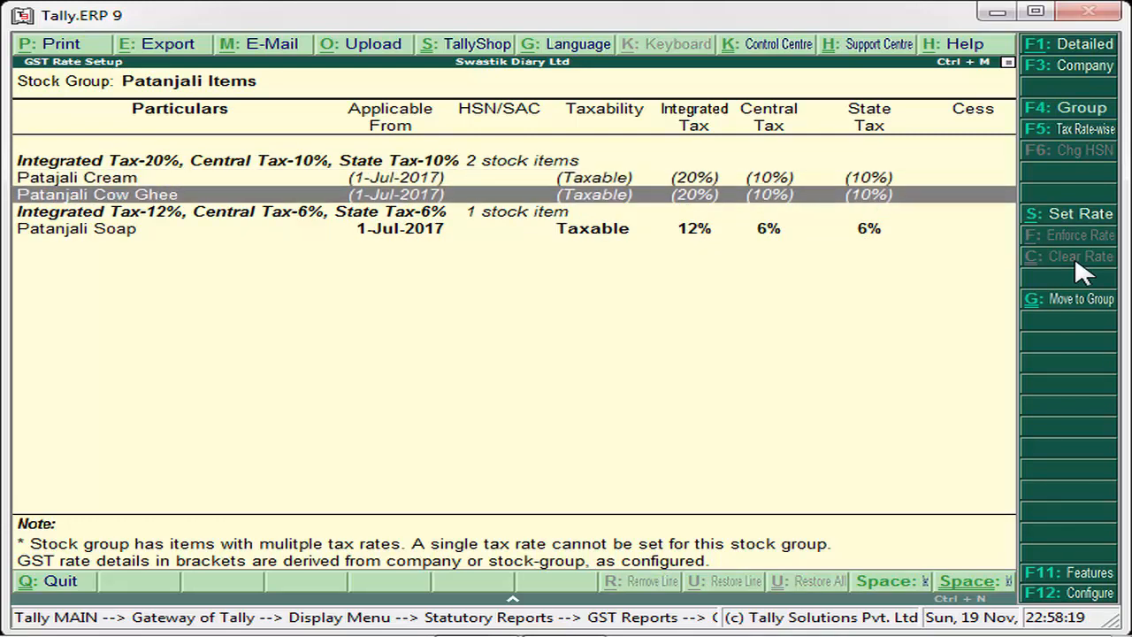
key("Down")
key("Down")
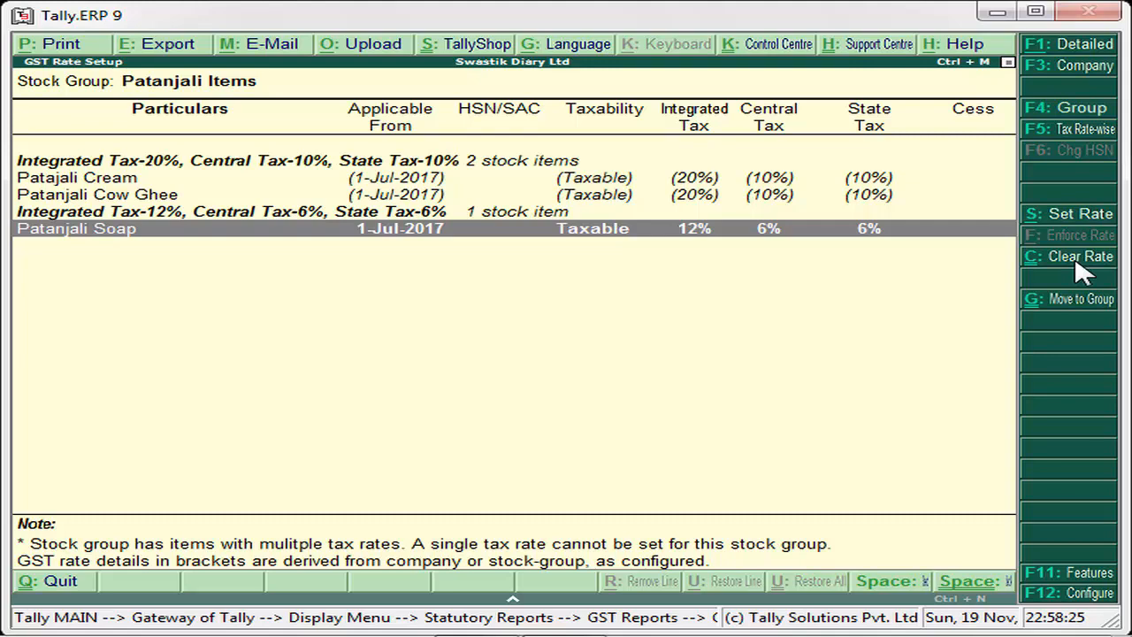
key("Escape")
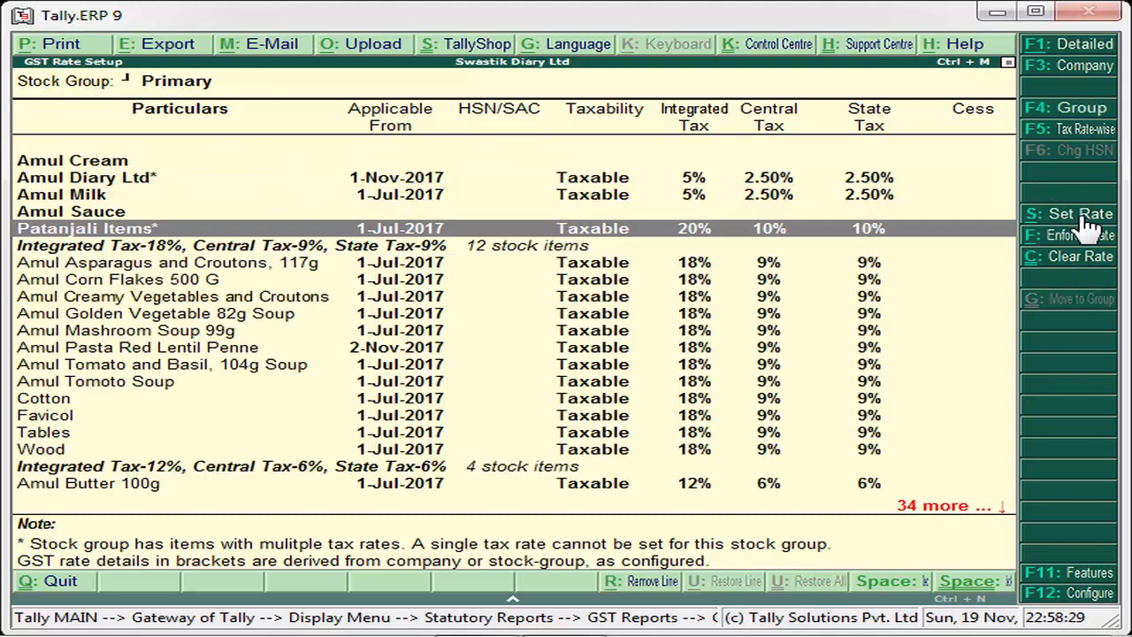
- Reopen Patanjali Items and compare the rates derived from the group with Patanjali Soap's own rate before going back to Primary
left_click(618, 236)
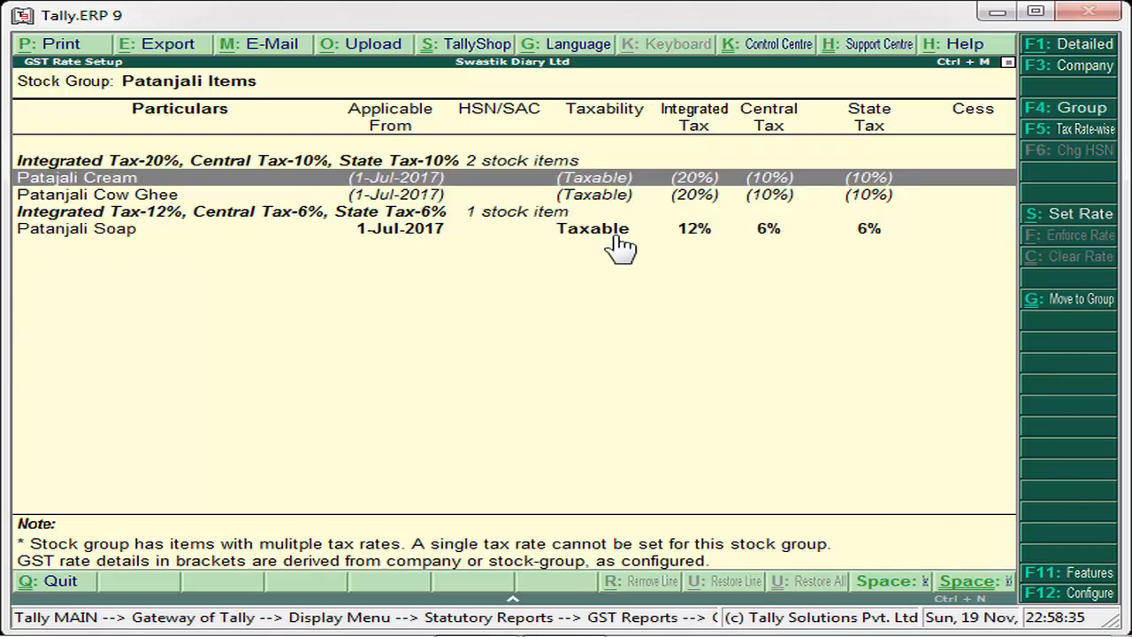
key("Down")
key("Up")
key("Down")
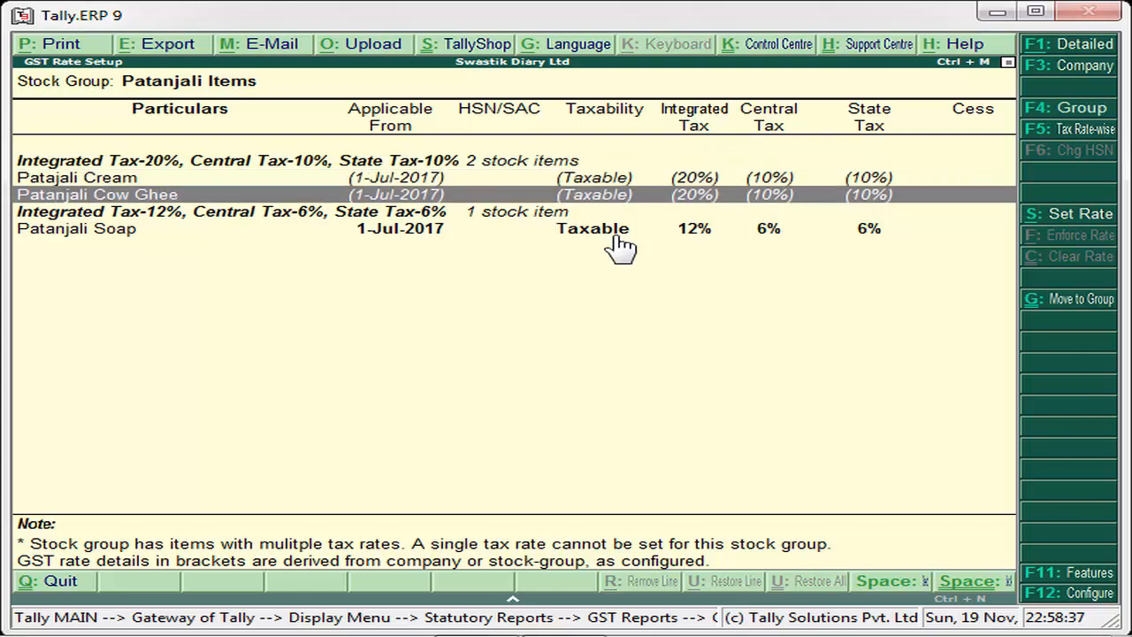
key("Up")
key("Down")
key("Down")
key("Up")
key("Up")
key("Up")
key("Down")
key("Down")
key("Down")
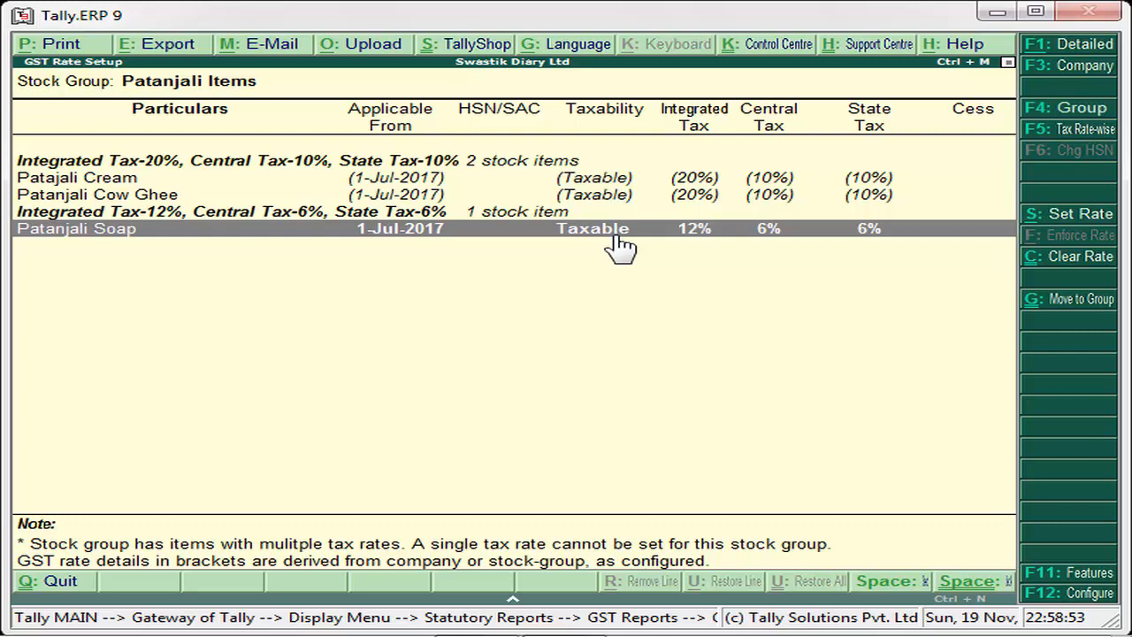
key("Up")
key("Up")
key("Down")
key("Down")
key("Escape")
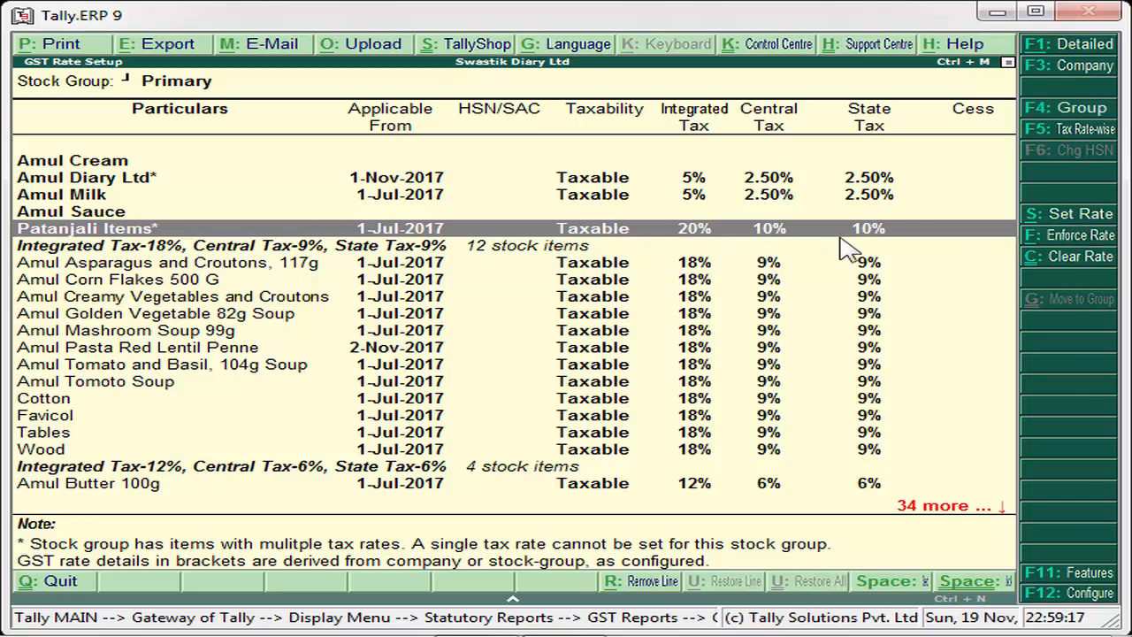
- Check Patanjali Soap's rate once more inside the Patanjali Items group, and return to the Primary group
left_click(689, 237)
left_click(690, 237)
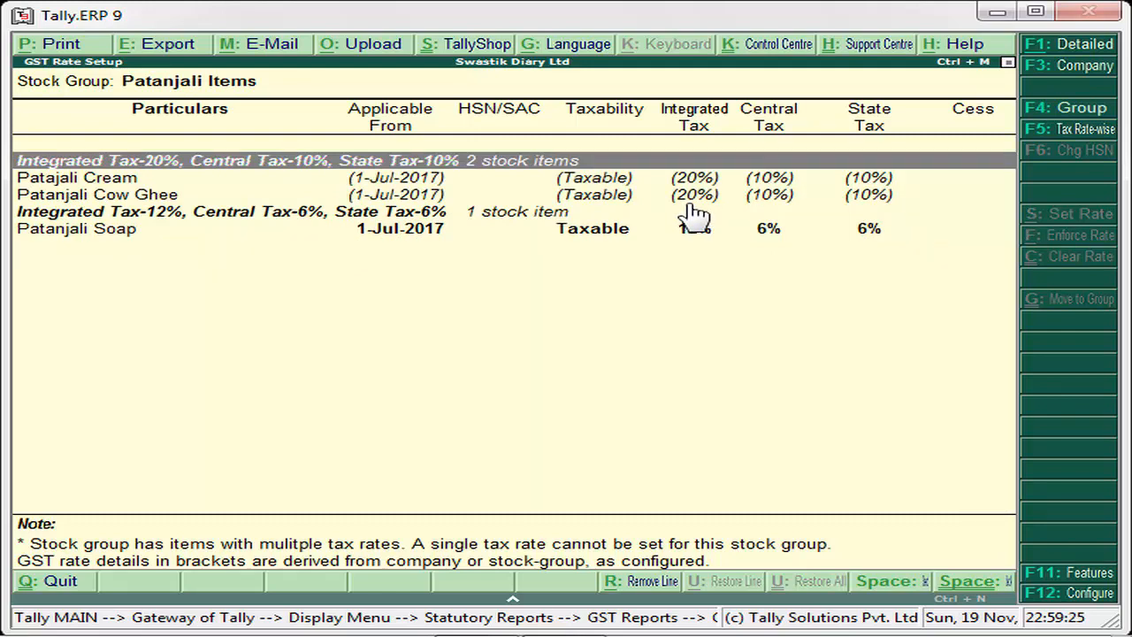
left_click(594, 232)
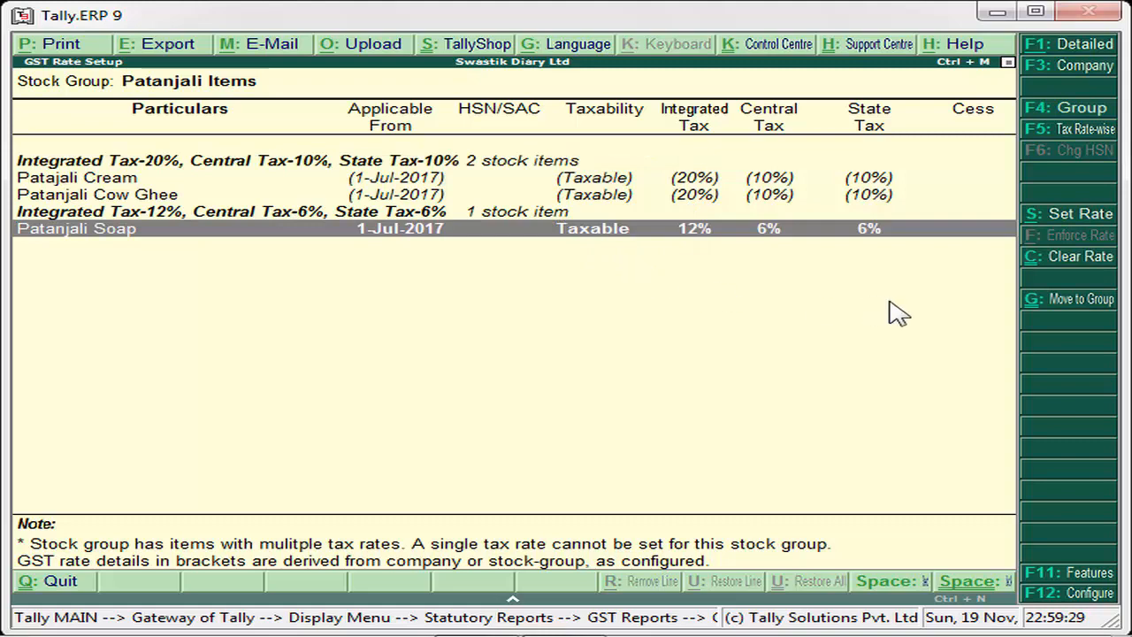
key("Escape")
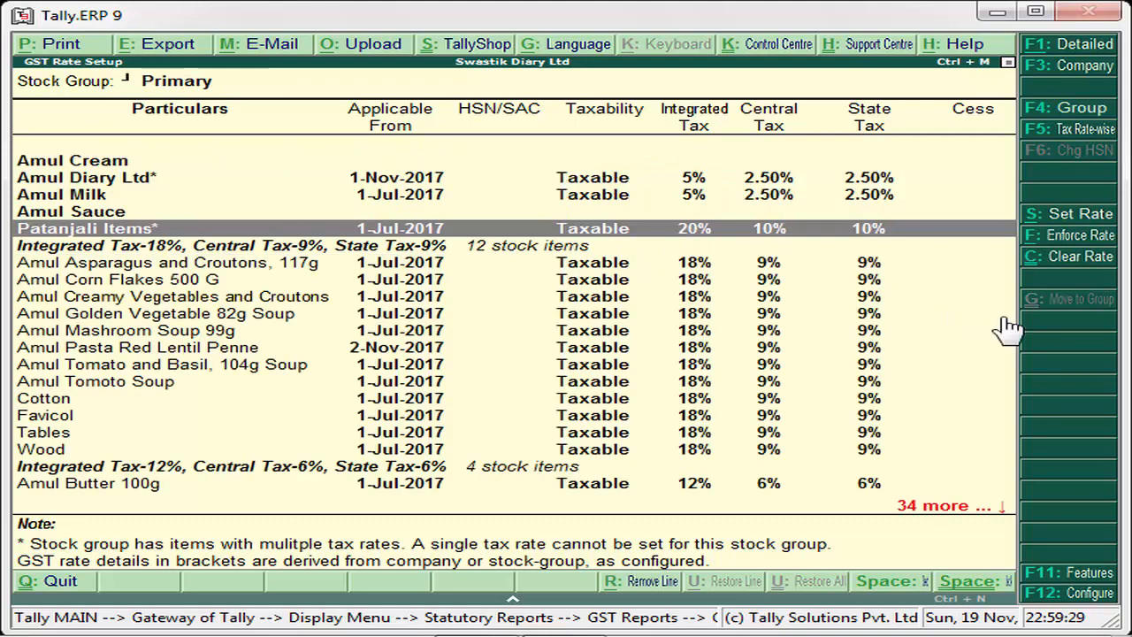
left_click(1075, 239)
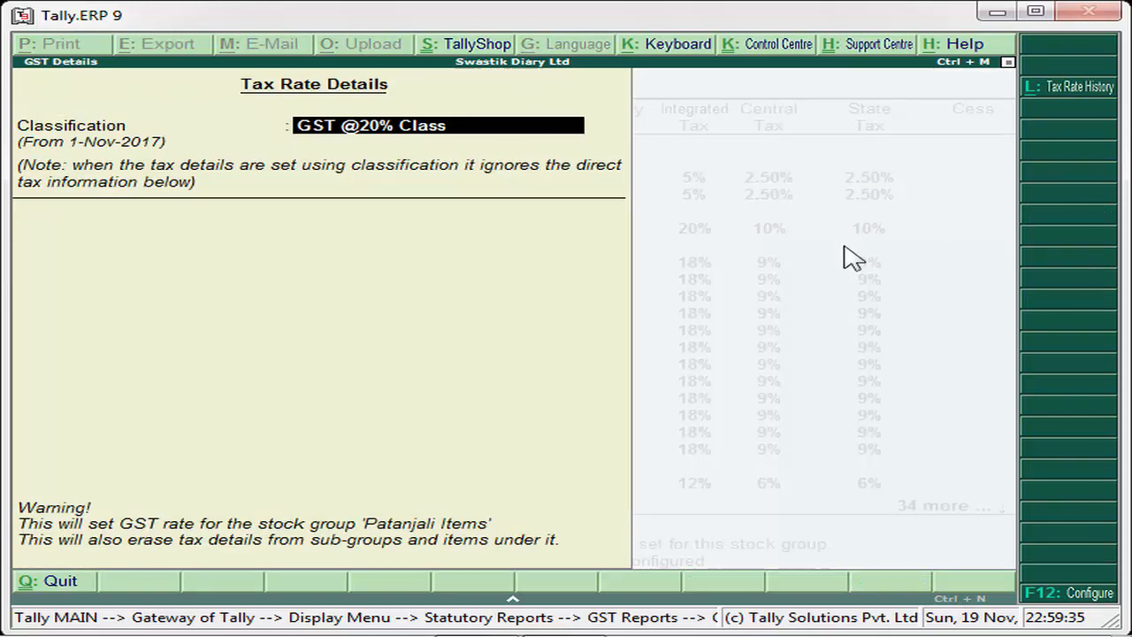
key("Return")
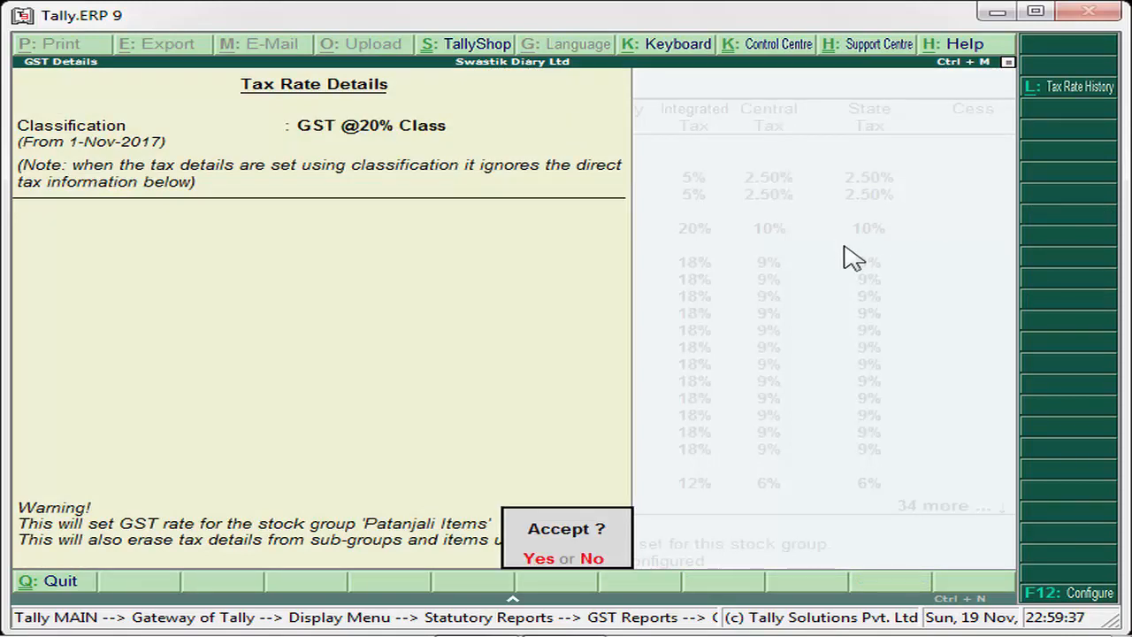
key("Return")
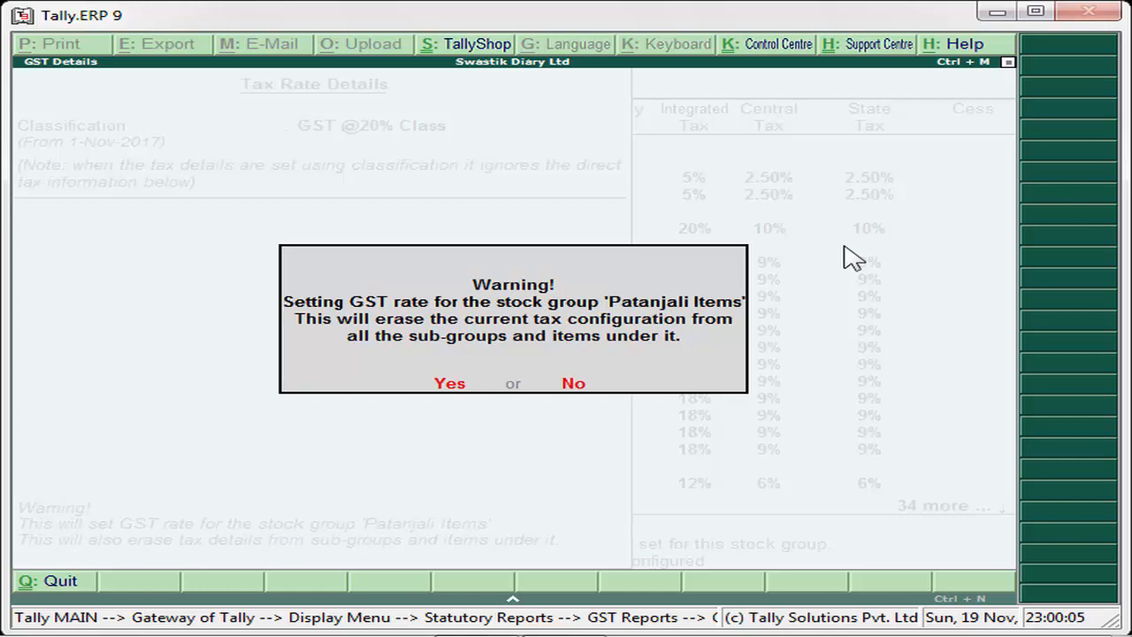
key("y")
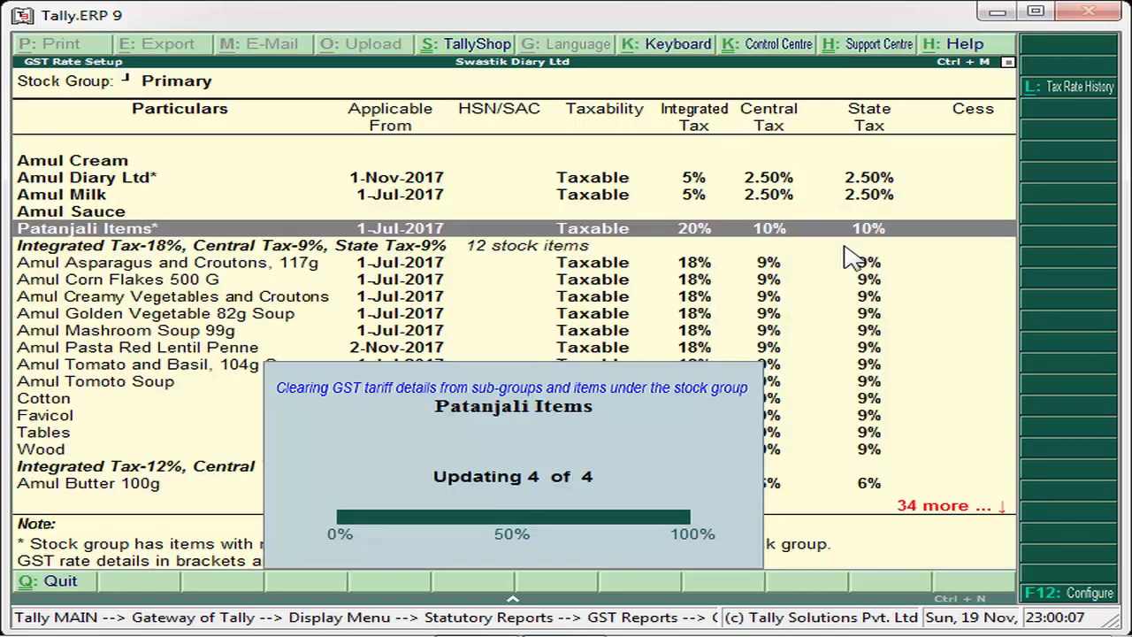
- Open the Patanjali Items group and review the enforced tax rates of Patajali Cream, Patanjali Cow Ghee and Patanjali Soap
key("Down")
key("Down")
key("Down")
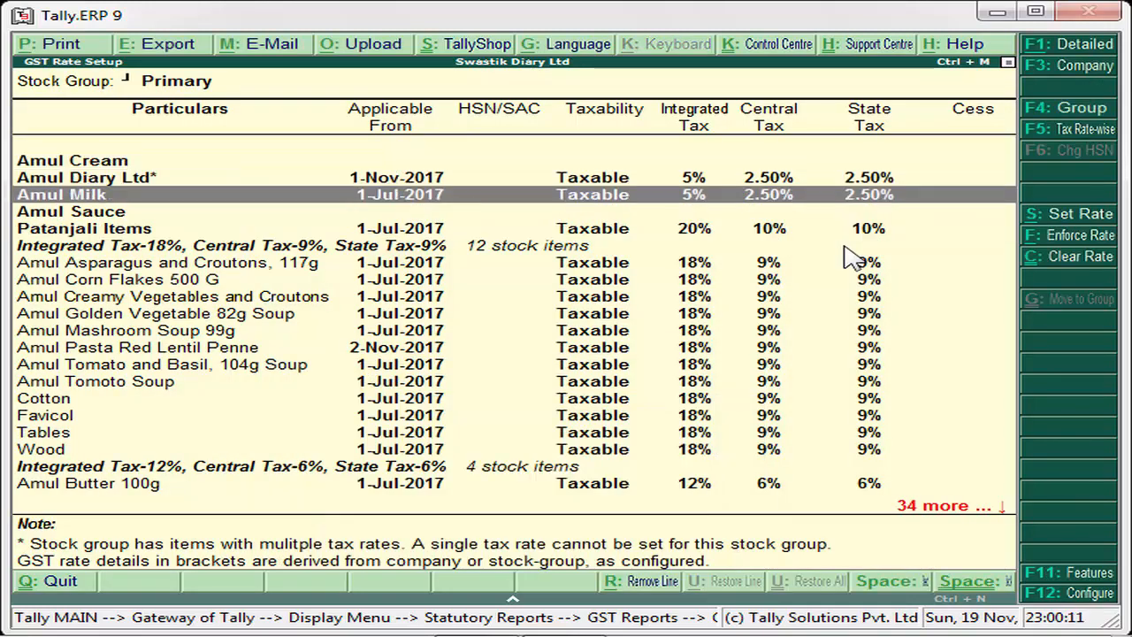
key("Down")
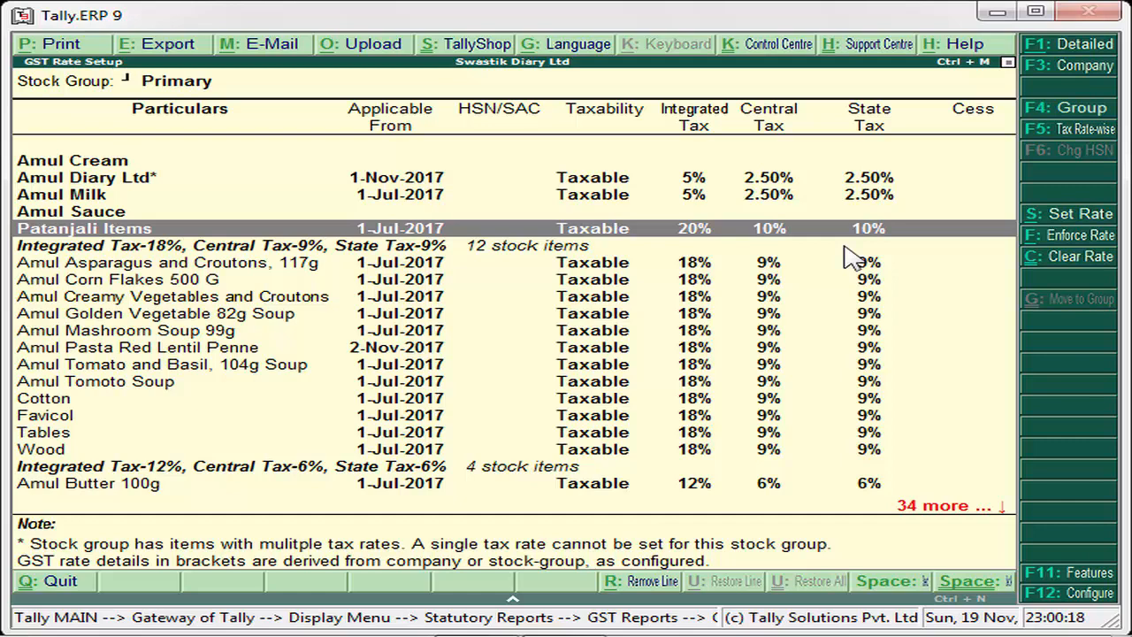
key("Return")
key("Down")
key("Down")
key("Down")
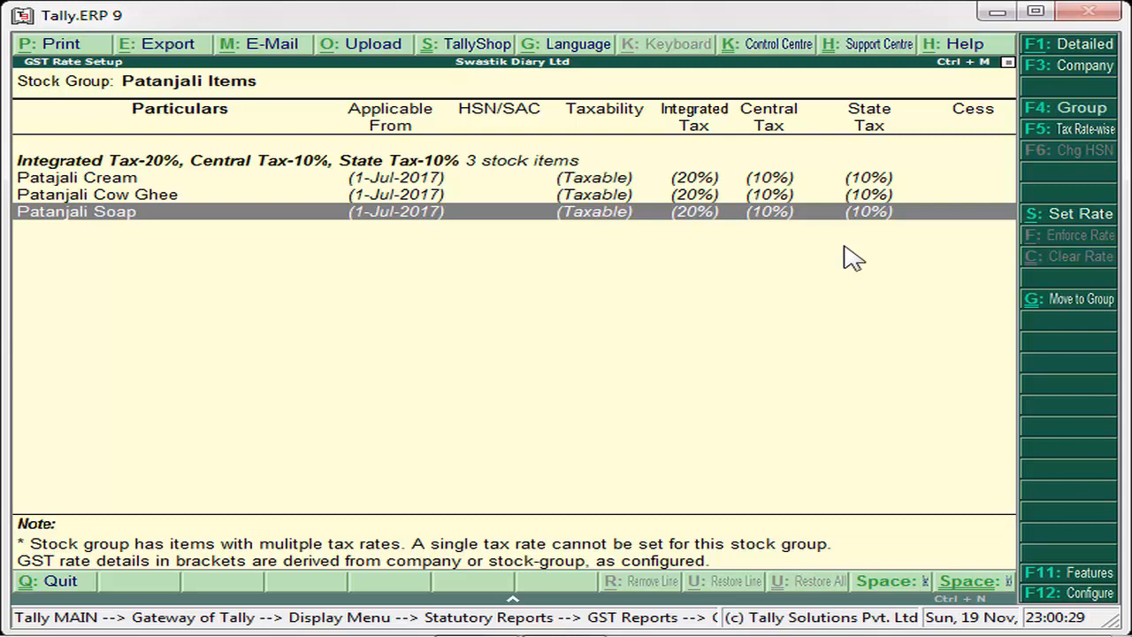
key("Up")
key("Up")
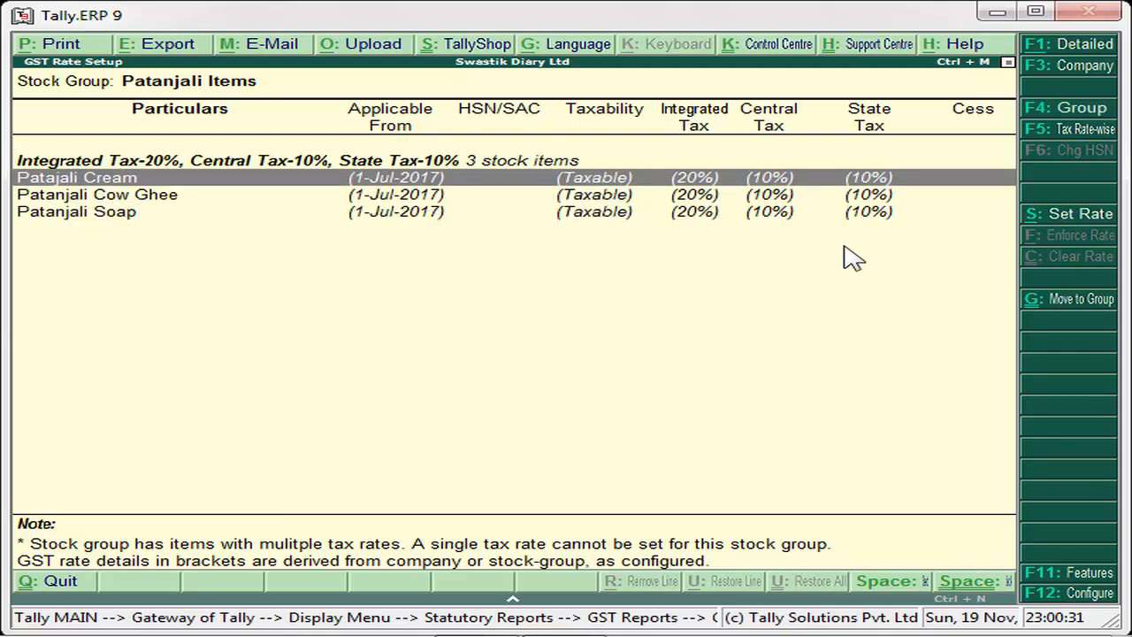